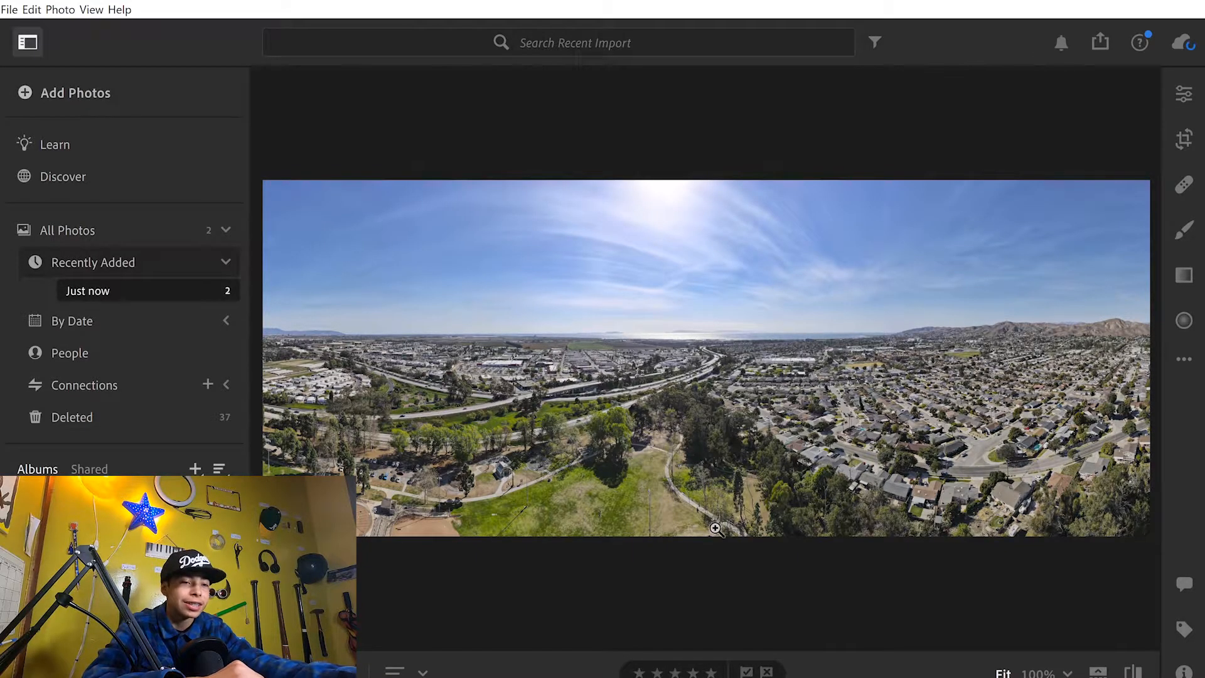
# Browse the recently added photos, settle on the daytime aerial city panorama and open its edit settings
pyautogui.press('Right')
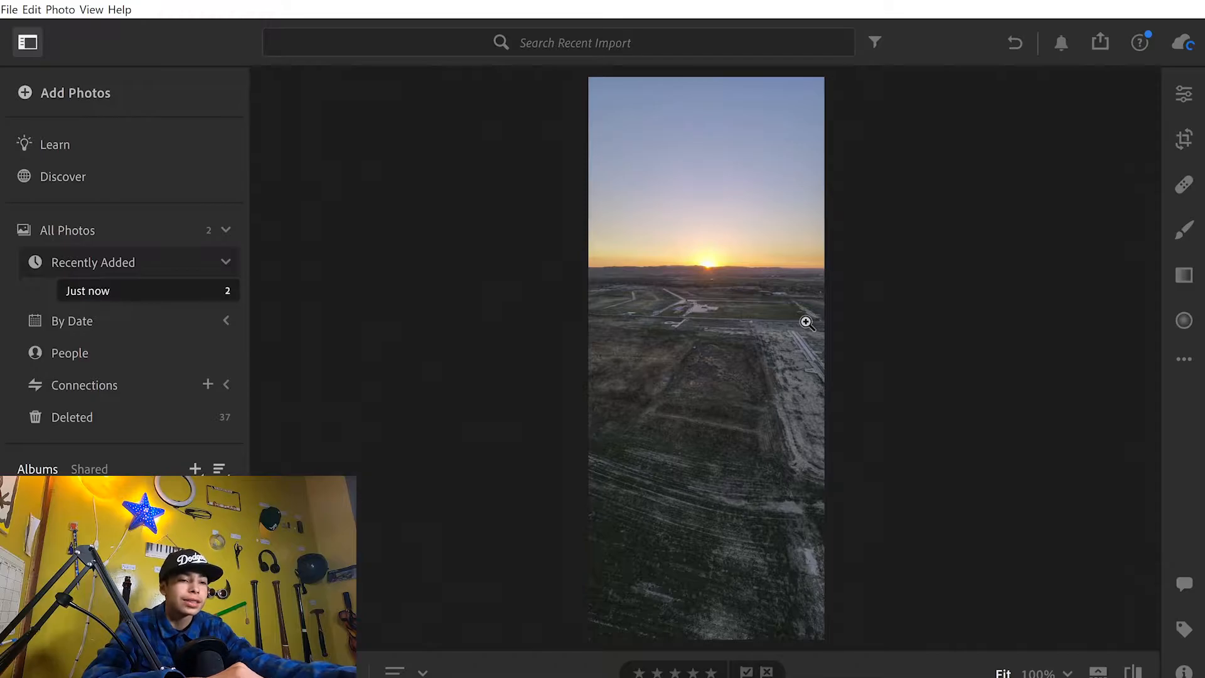
pyautogui.press('Left')
pyautogui.press('Right')
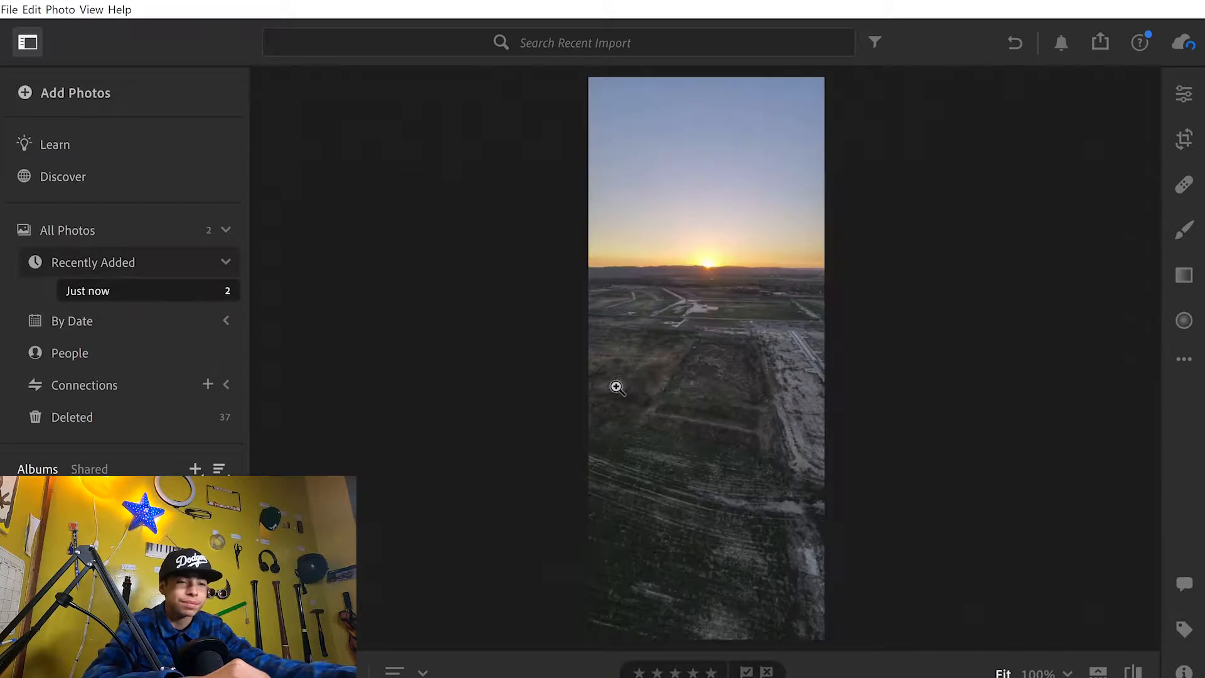
pyautogui.press('Left')
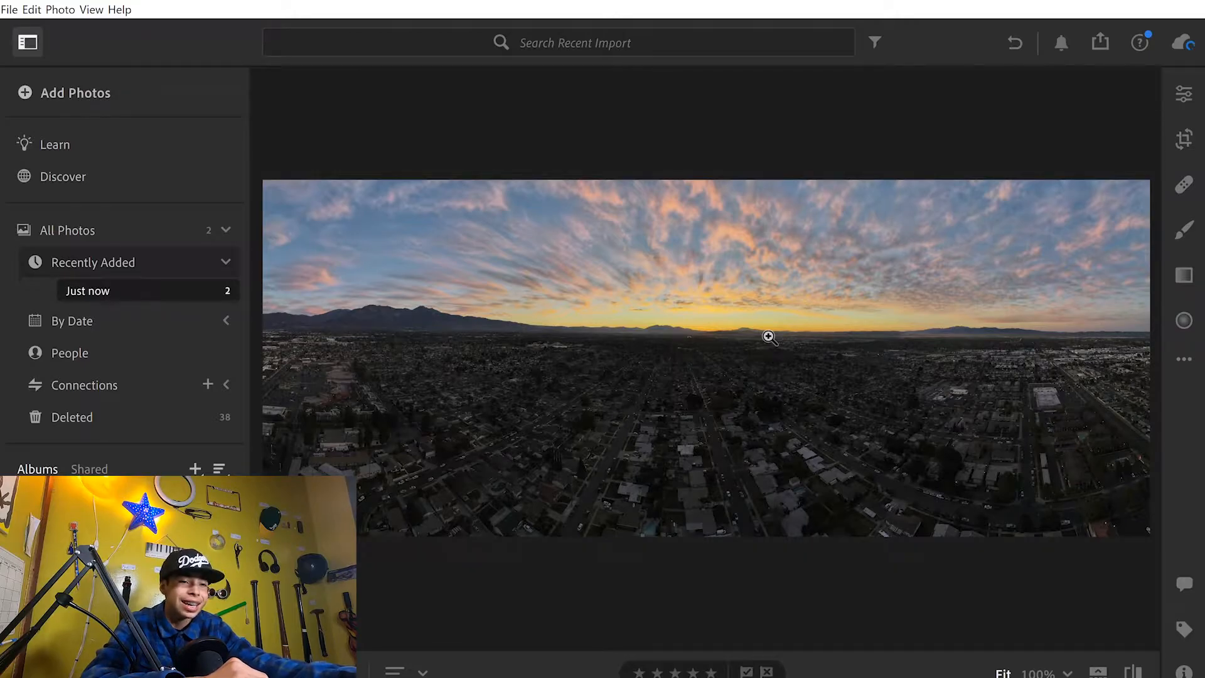
pyautogui.press('Right')
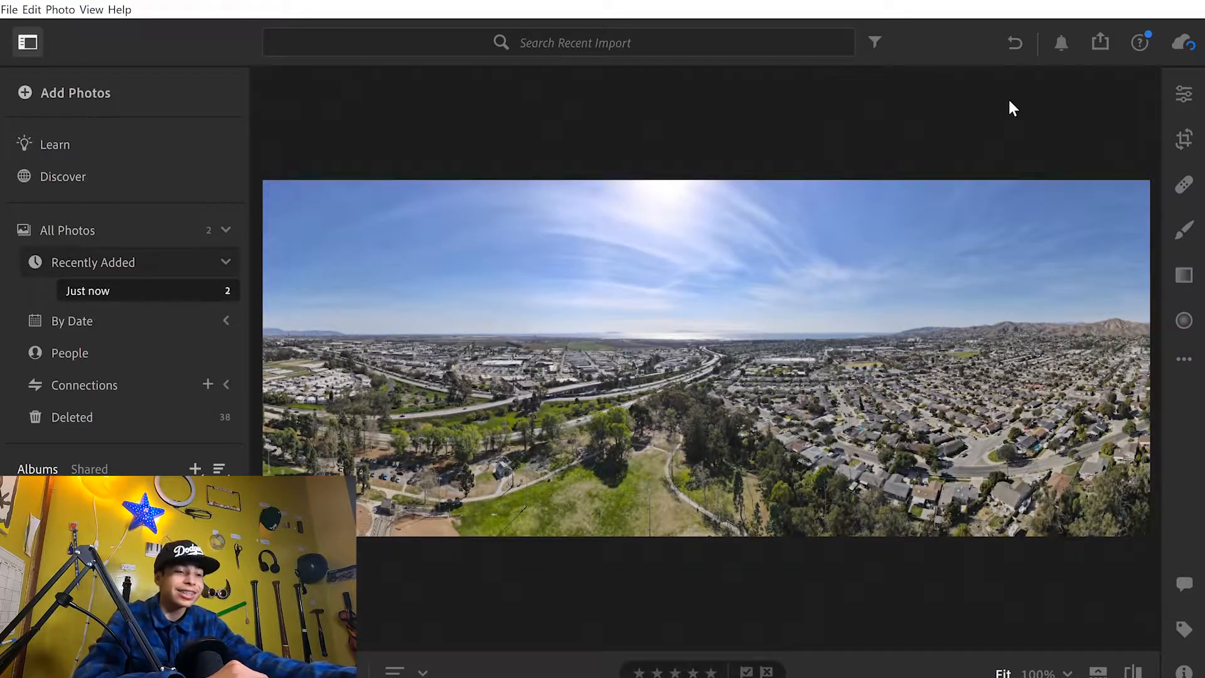
pyautogui.click(1184, 94)
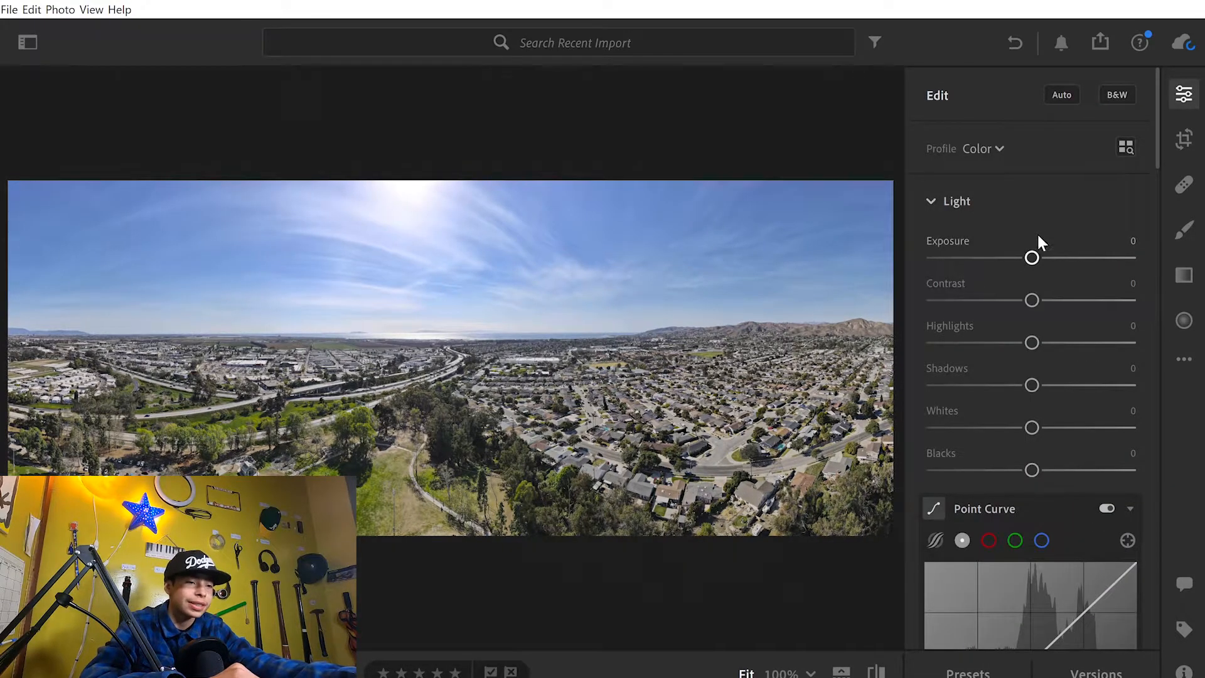
# Set the panorama's exposure to −0.20, contrast to −17 and highlights to −40
pyautogui.moveTo(1033, 243); pyautogui.dragTo(1033, 243)
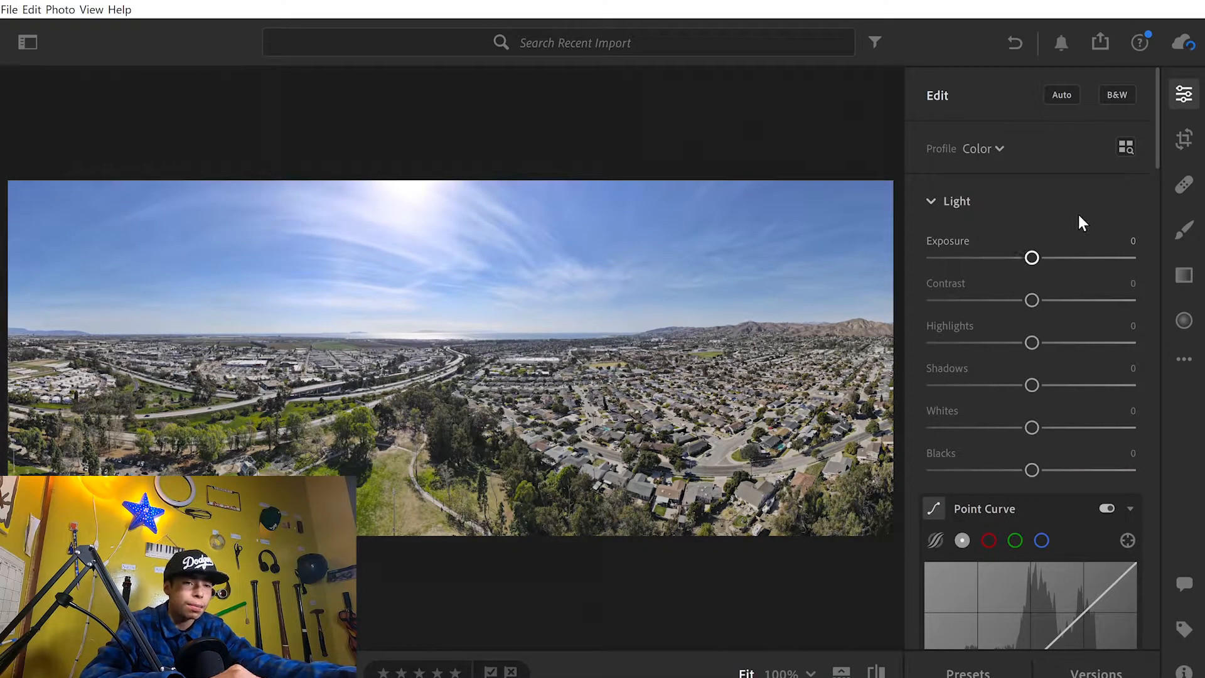
pyautogui.moveTo(1027, 241); pyautogui.dragTo(1022, 241)
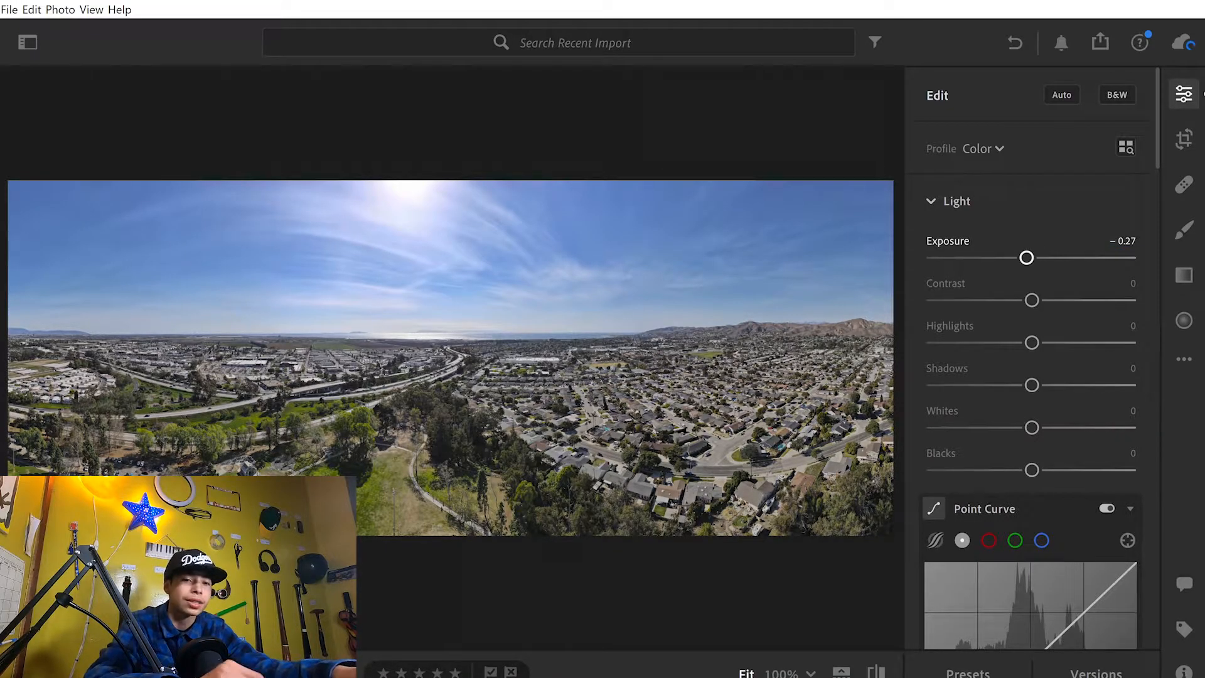
pyautogui.moveTo(1026, 257); pyautogui.dragTo(1028, 257)
pyautogui.moveTo(1032, 300)
pyautogui.mouseDown()
pyautogui.moveTo(1054, 297)
pyautogui.moveTo(989, 299)
pyautogui.moveTo(1057, 297)
pyautogui.moveTo(1024, 300)
pyautogui.mouseUp()
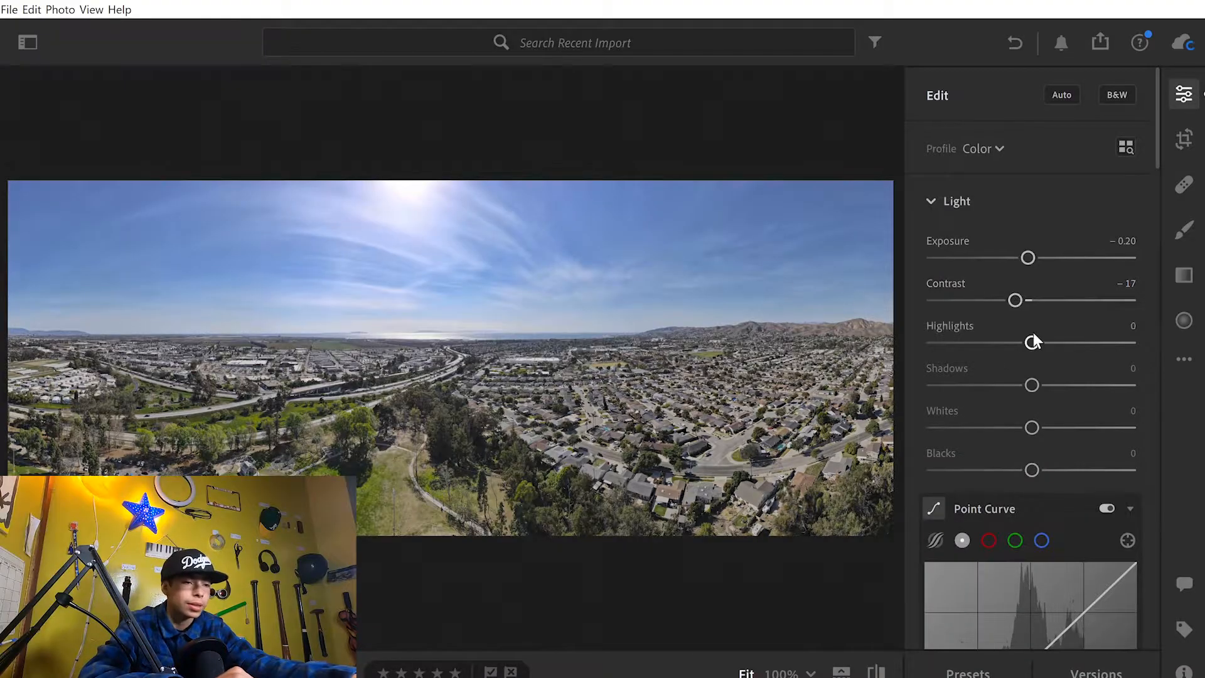
pyautogui.moveTo(1033, 333); pyautogui.dragTo(990, 343)
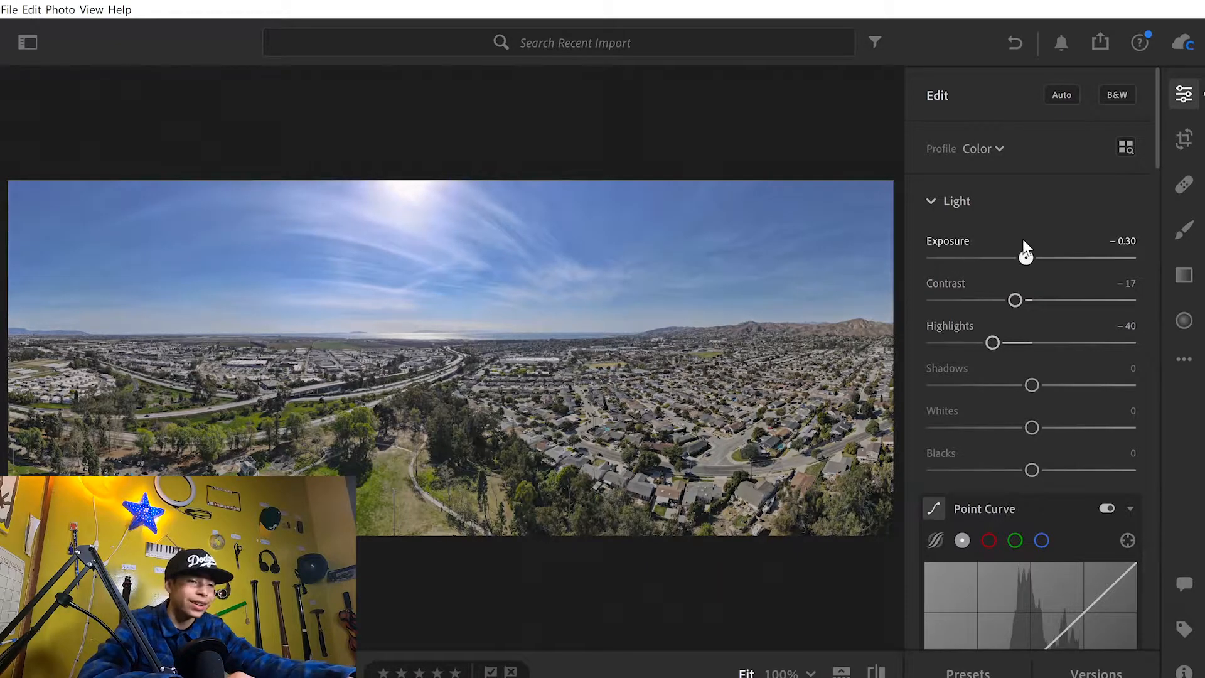
pyautogui.moveTo(1027, 258); pyautogui.dragTo(826, 280)
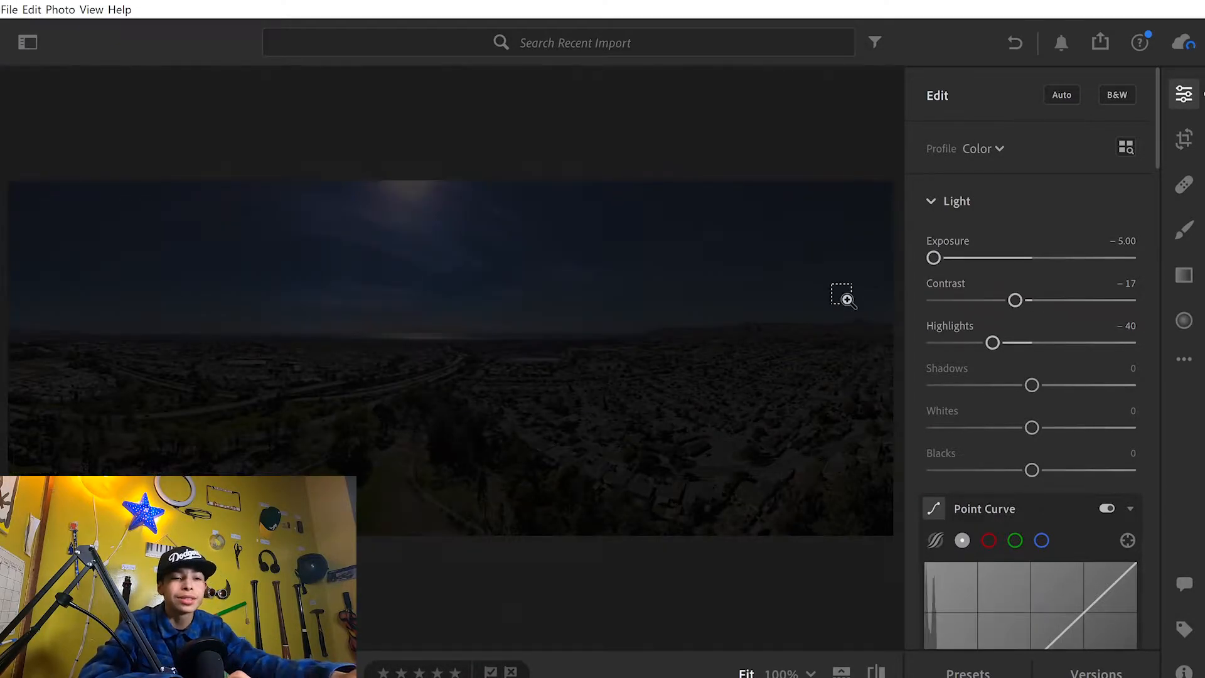
pyautogui.hotkey('ctrl', 'z')
# Set the panorama's shadows to +15, whites to +19 and blacks to −24
pyautogui.scroll(-1, 1022, 325)
pyautogui.moveTo(1031, 328); pyautogui.dragTo(1053, 372)
pyautogui.moveTo(1023, 411)
pyautogui.mouseDown()
pyautogui.moveTo(1068, 411)
pyautogui.moveTo(1025, 411)
pyautogui.mouseUp()
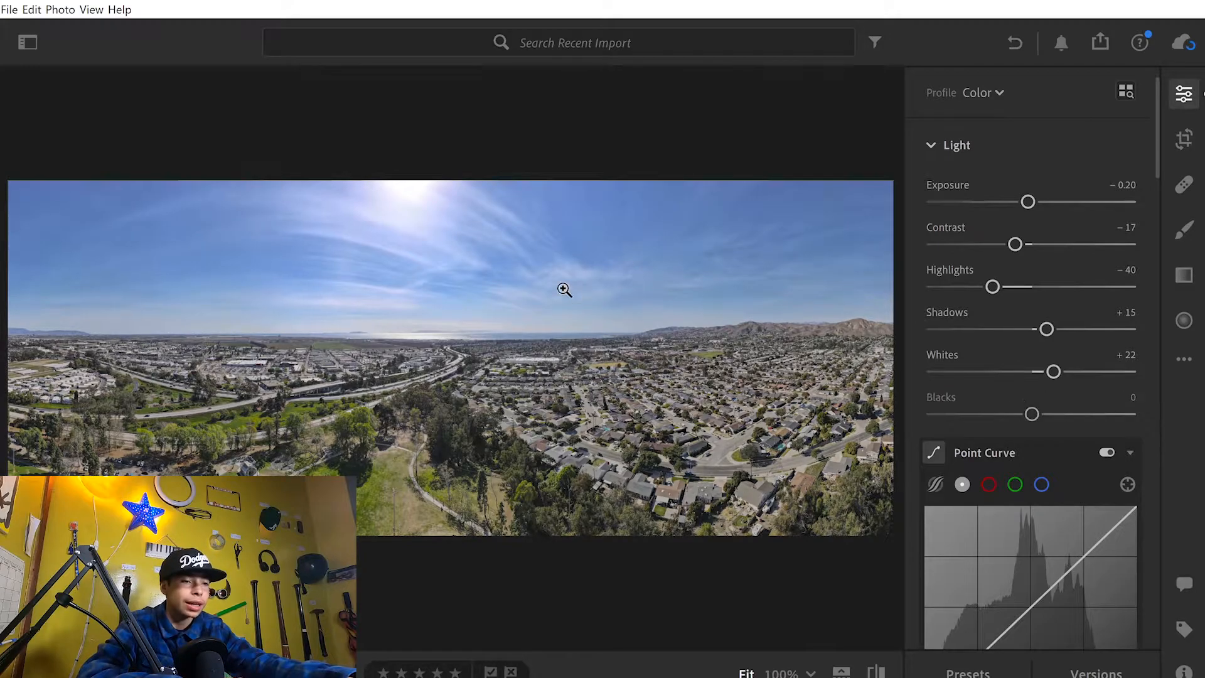
pyautogui.click(444, 307)
pyautogui.moveTo(1053, 372); pyautogui.dragTo(1007, 409)
pyautogui.press('z')
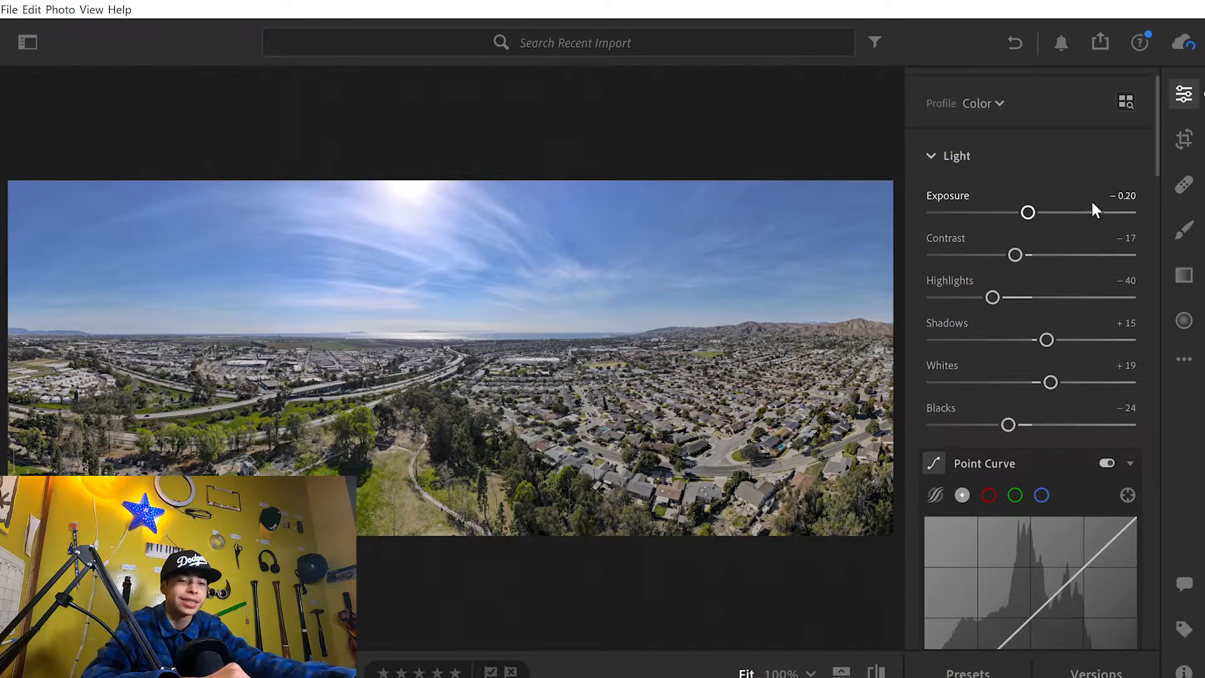
# Add five points along the point curve from shadows to highlights, lifting the midtones slightly with the middle point at 54.5 / 58.8
pyautogui.scroll(-3, 1019, 377)
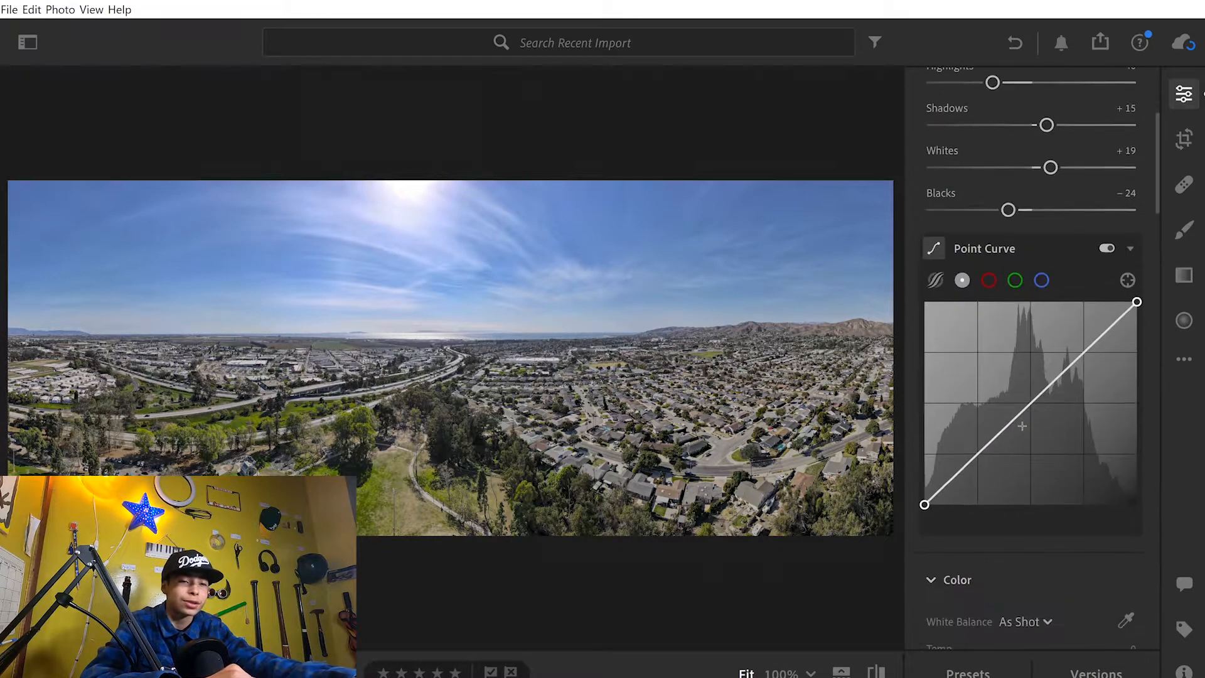
pyautogui.moveTo(949, 467)
pyautogui.mouseDown()
pyautogui.moveTo(935, 455)
pyautogui.moveTo(1065, 492)
pyautogui.moveTo(1132, 482)
pyautogui.moveTo(979, 387)
pyautogui.moveTo(877, 272)
pyautogui.moveTo(1004, 227)
pyautogui.moveTo(1102, 232)
pyautogui.moveTo(841, 228)
pyautogui.moveTo(958, 453)
pyautogui.moveTo(982, 446)
pyautogui.moveTo(979, 433)
pyautogui.moveTo(959, 436)
pyautogui.moveTo(964, 451)
pyautogui.mouseUp()
pyautogui.moveTo(1008, 415); pyautogui.dragTo(1000, 409)
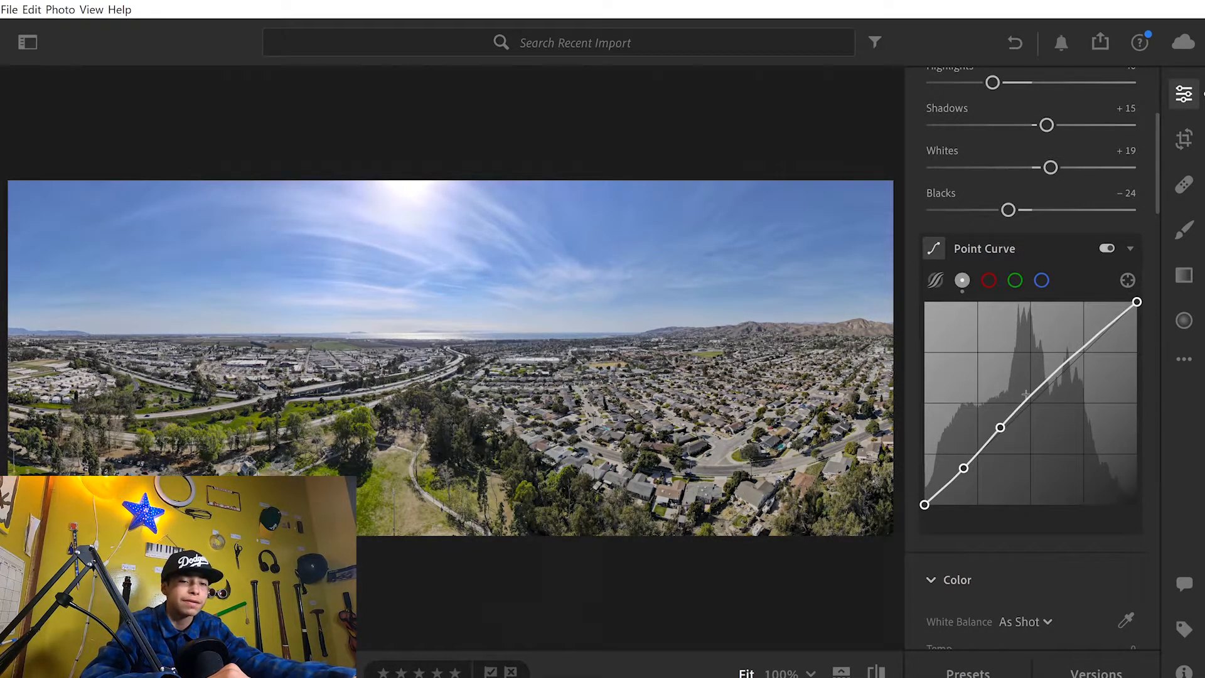
pyautogui.moveTo(1046, 367)
pyautogui.mouseDown()
pyautogui.moveTo(1026, 330)
pyautogui.moveTo(1027, 458)
pyautogui.moveTo(1032, 344)
pyautogui.moveTo(1041, 385)
pyautogui.moveTo(1040, 366)
pyautogui.mouseUp()
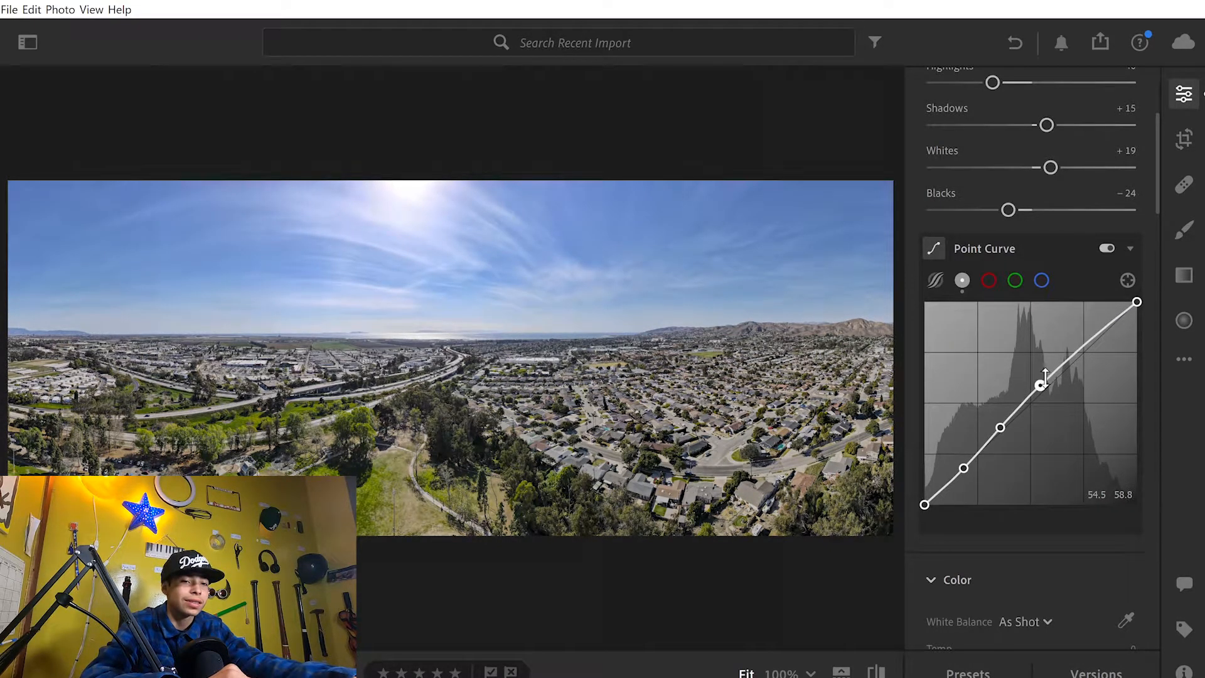
pyautogui.click(1073, 339)
pyautogui.moveTo(1074, 339); pyautogui.dragTo(1105, 339)
# Try reshaping the highlight end of the point curve near its white point, and undo these changes
pyautogui.moveTo(1136, 302); pyautogui.dragTo(1135, 302)
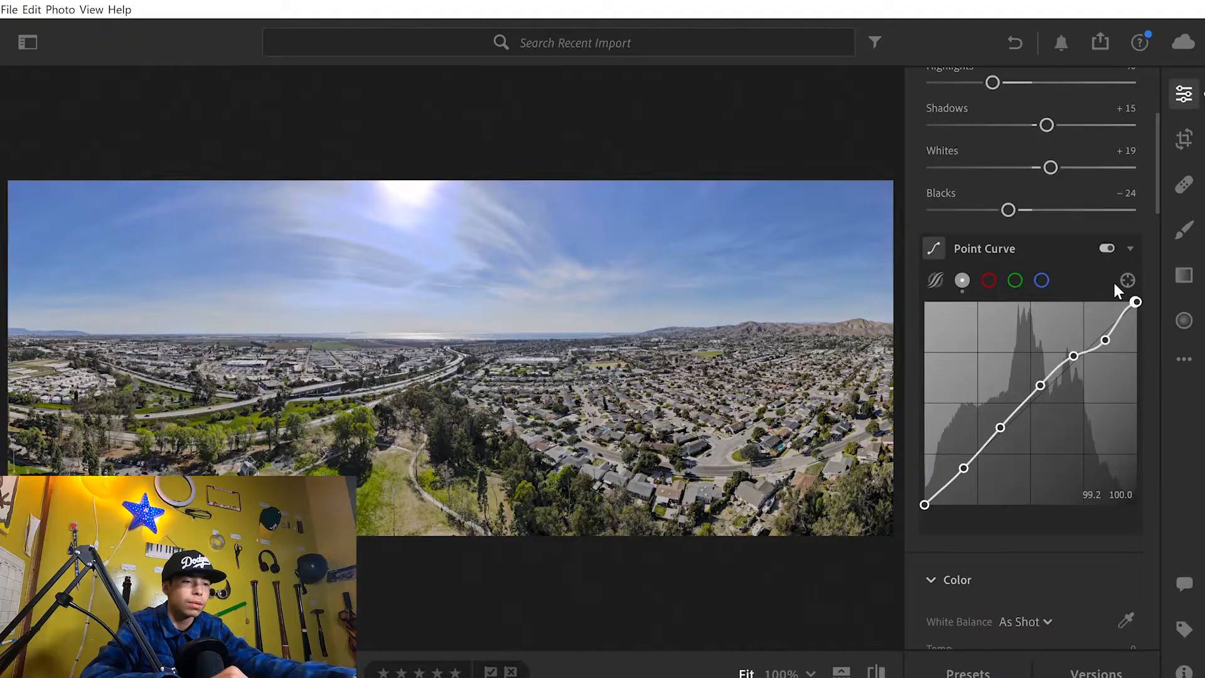
pyautogui.moveTo(1115, 283)
pyautogui.mouseDown()
pyautogui.moveTo(1116, 303)
pyautogui.moveTo(1111, 294)
pyautogui.mouseUp()
pyautogui.click(1105, 339)
pyautogui.hotkey('ctrl', 'z')
pyautogui.moveTo(1134, 304)
pyautogui.mouseDown()
pyautogui.moveTo(1118, 299)
pyautogui.moveTo(1115, 275)
pyautogui.moveTo(1117, 295)
pyautogui.mouseUp()
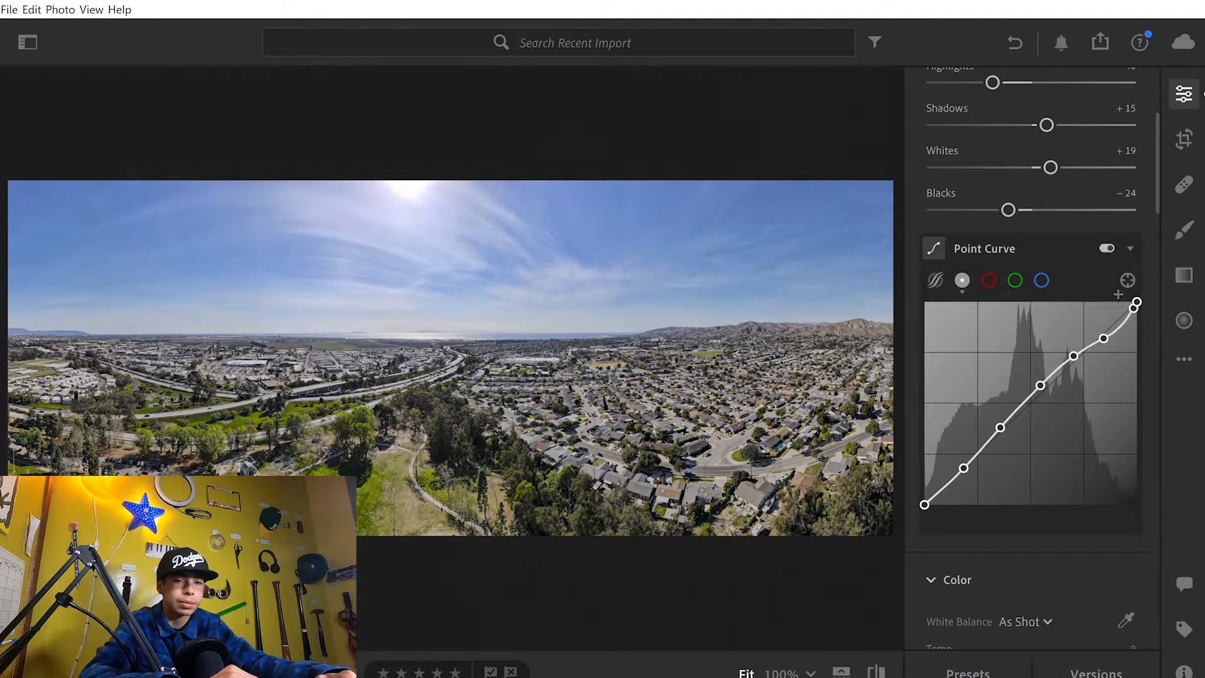
pyautogui.hotkey('ctrl', 'z')
pyautogui.hotkey('ctrl', 'z')
pyautogui.hotkey('ctrl', 'z')
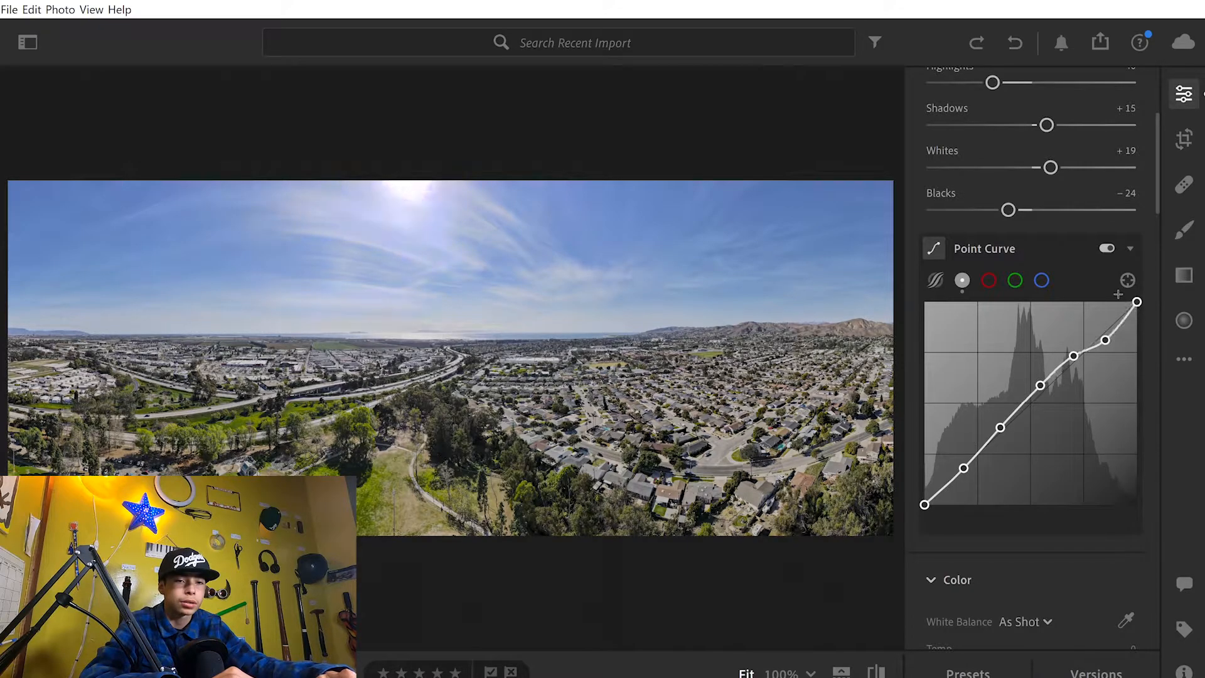
# Raise the uppermost inner point of the curve to 84.3 / 89.0 and compare the edit with the original photo
pyautogui.moveTo(1105, 340); pyautogui.dragTo(1099, 307)
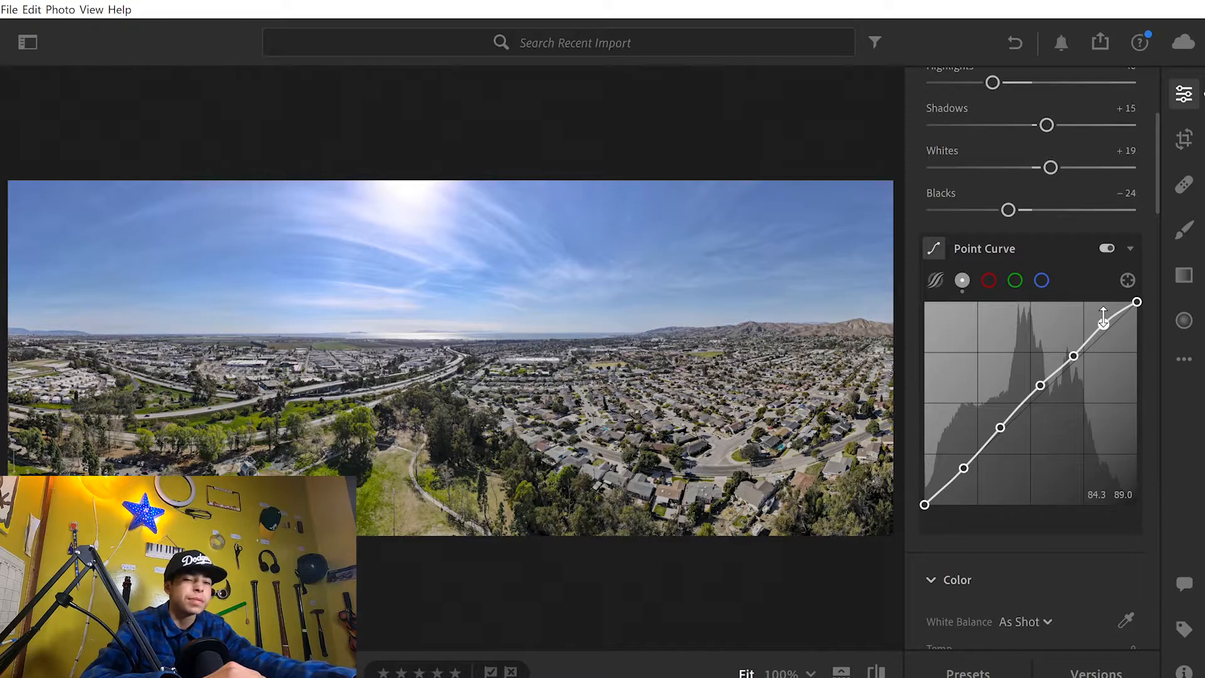
pyautogui.moveTo(1103, 233); pyautogui.dragTo(1103, 232)
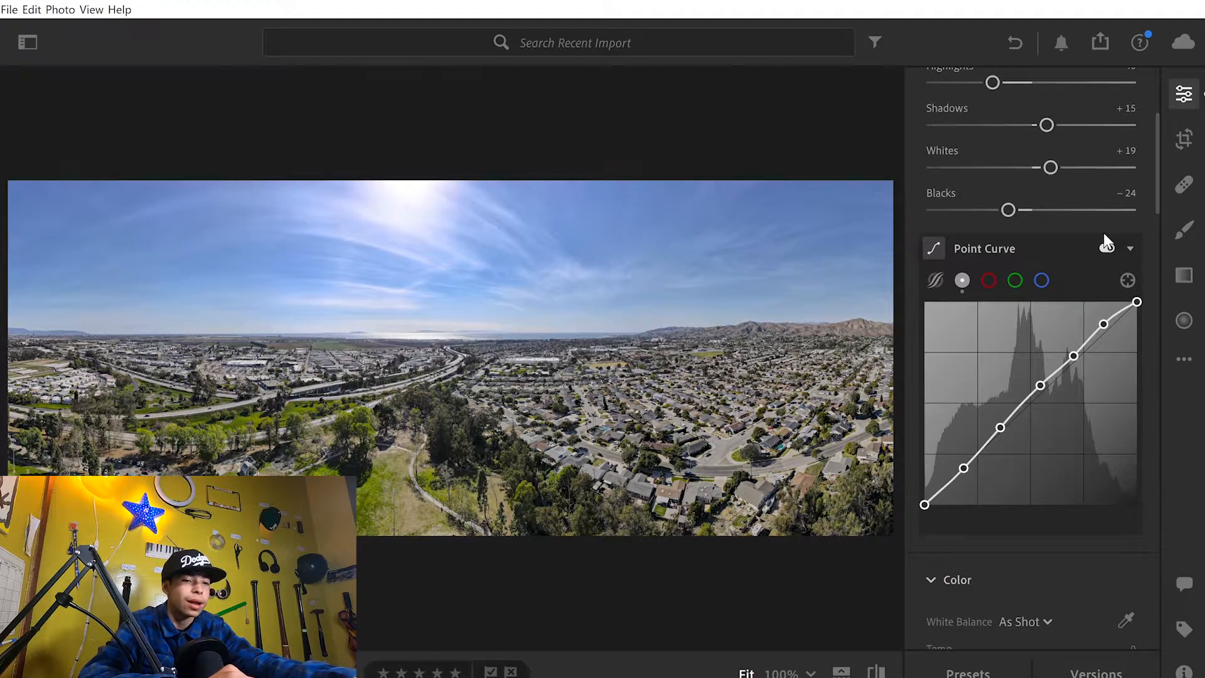
pyautogui.scroll(-4, 1036, 363)
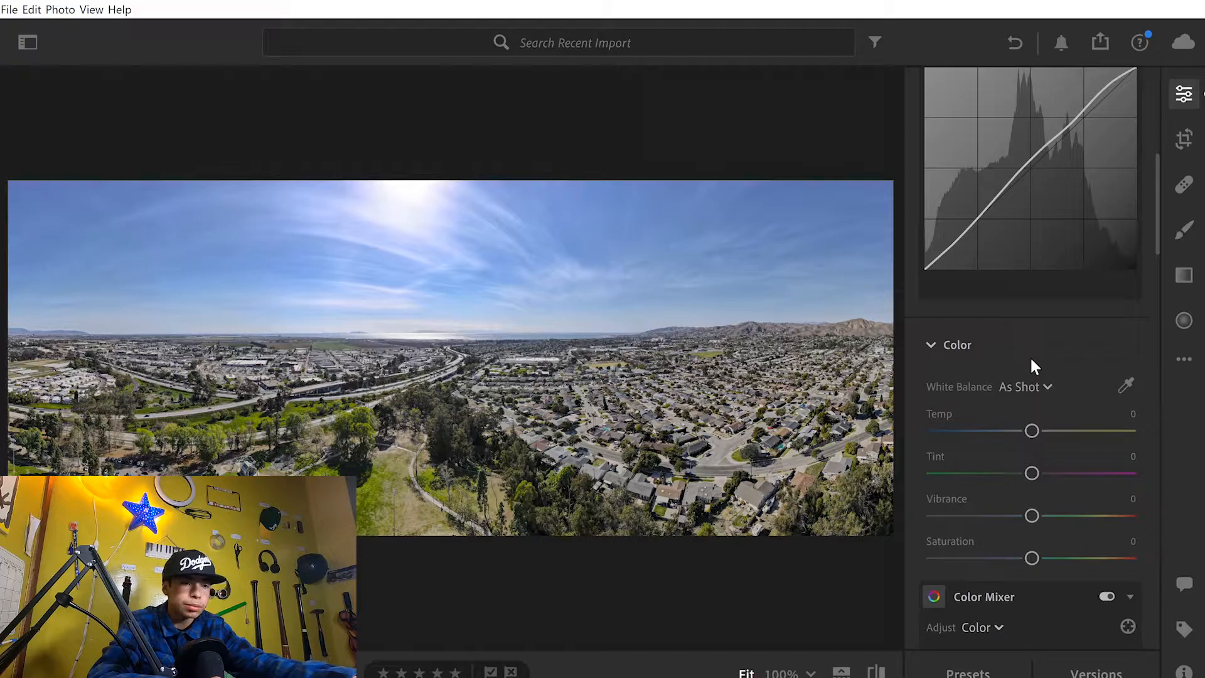
pyautogui.press('\\')
pyautogui.press('\\')
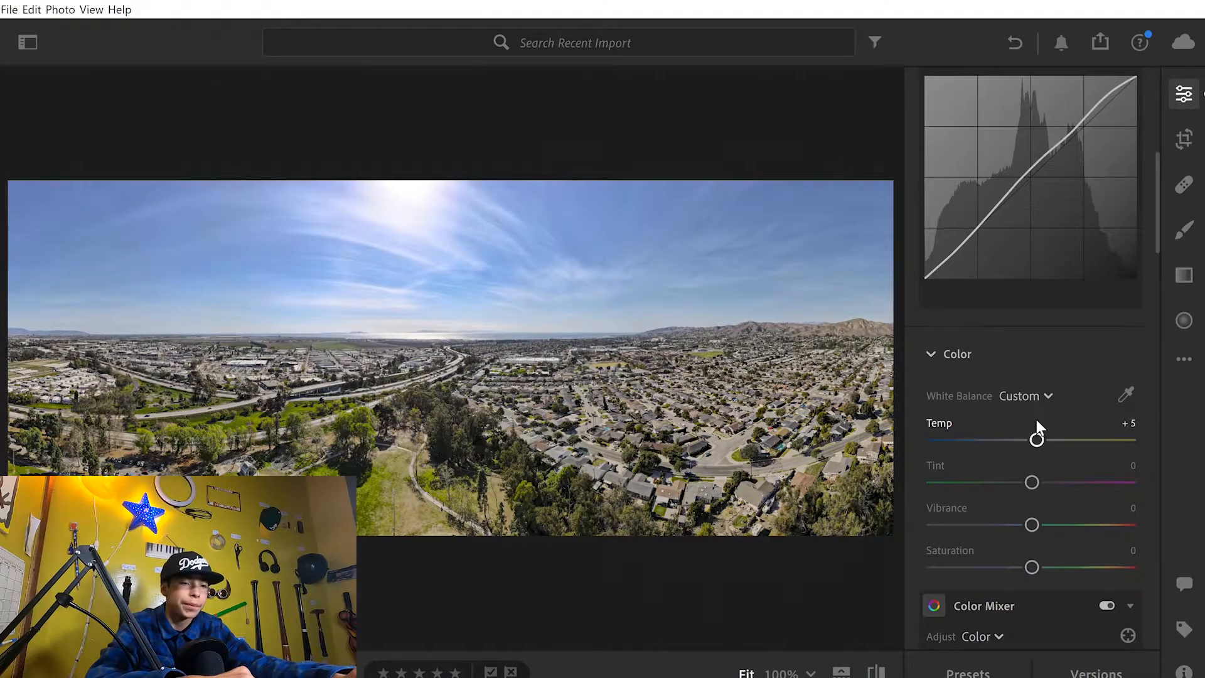
# Set the white balance temperature to +8 and tint to −2, and inspect the park and the ocean horizon at 100%
pyautogui.moveTo(1037, 424)
pyautogui.mouseDown()
pyautogui.moveTo(1055, 418)
pyautogui.moveTo(1040, 417)
pyautogui.mouseUp()
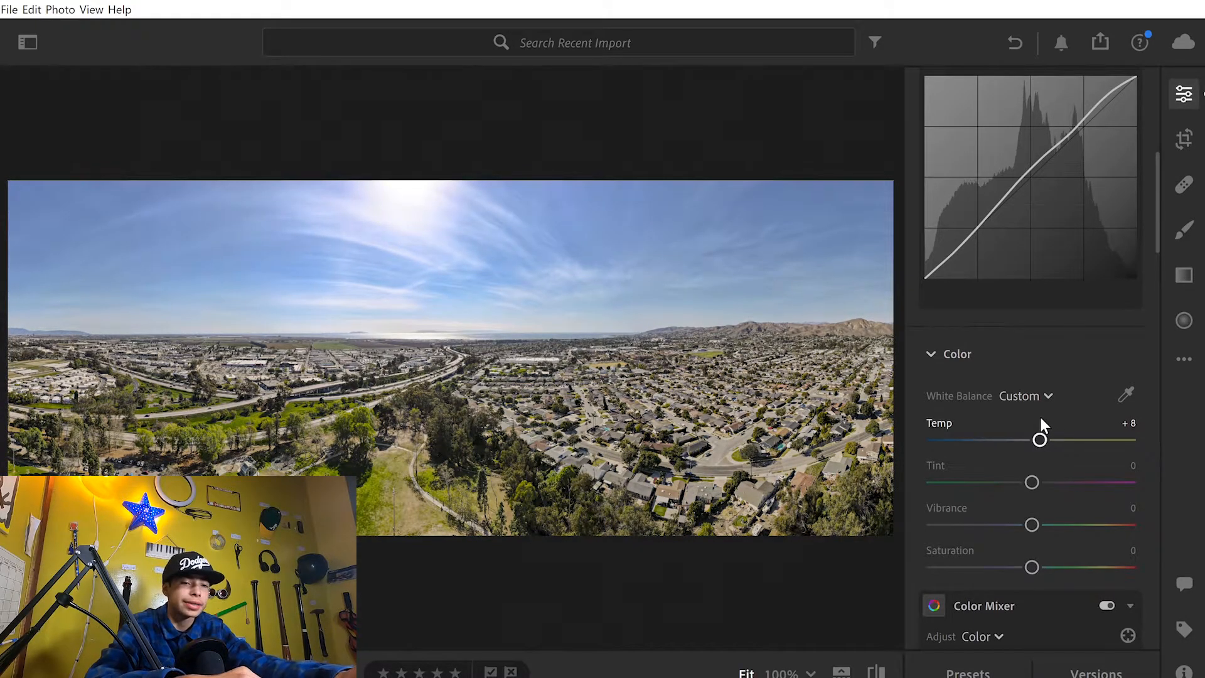
pyautogui.moveTo(1032, 477)
pyautogui.mouseDown()
pyautogui.moveTo(1045, 468)
pyautogui.moveTo(1018, 469)
pyautogui.moveTo(1028, 475)
pyautogui.mouseUp()
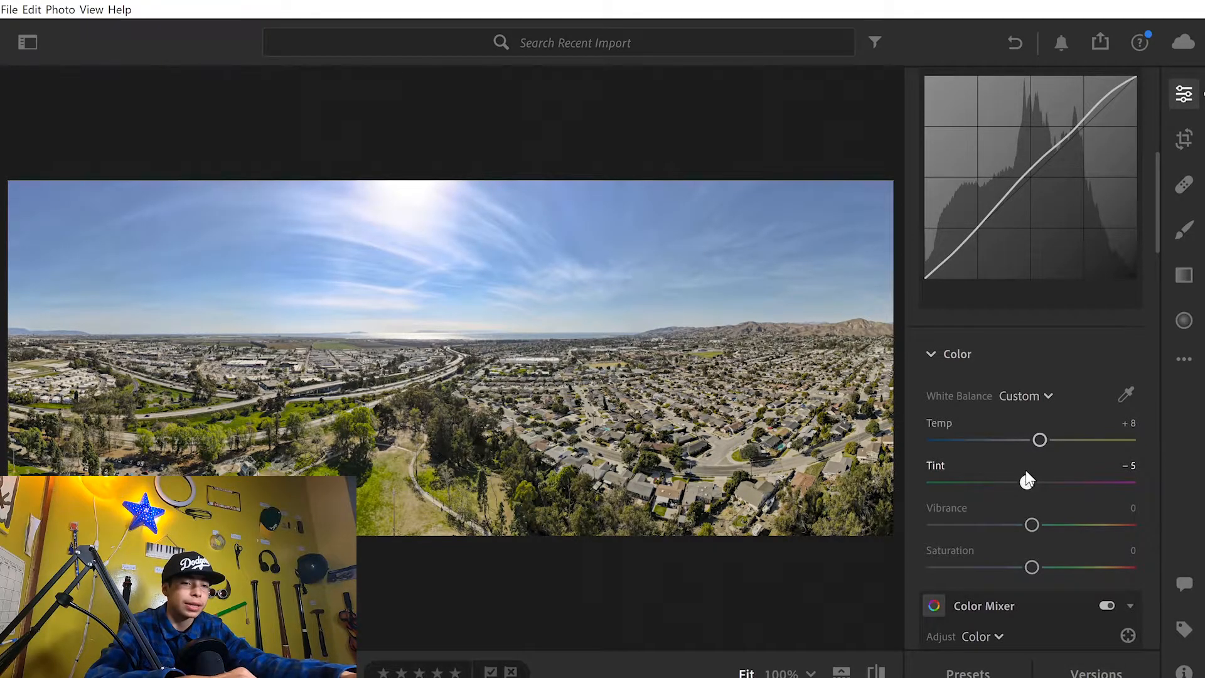
pyautogui.click(723, 334)
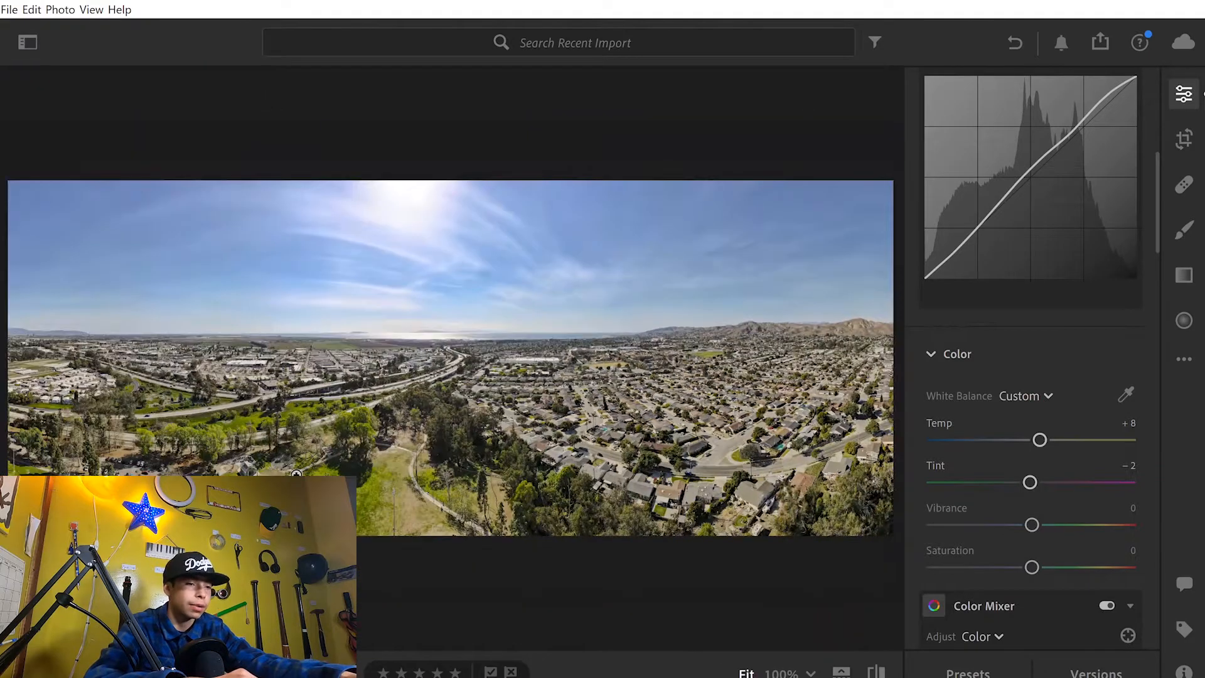
pyautogui.click(351, 508)
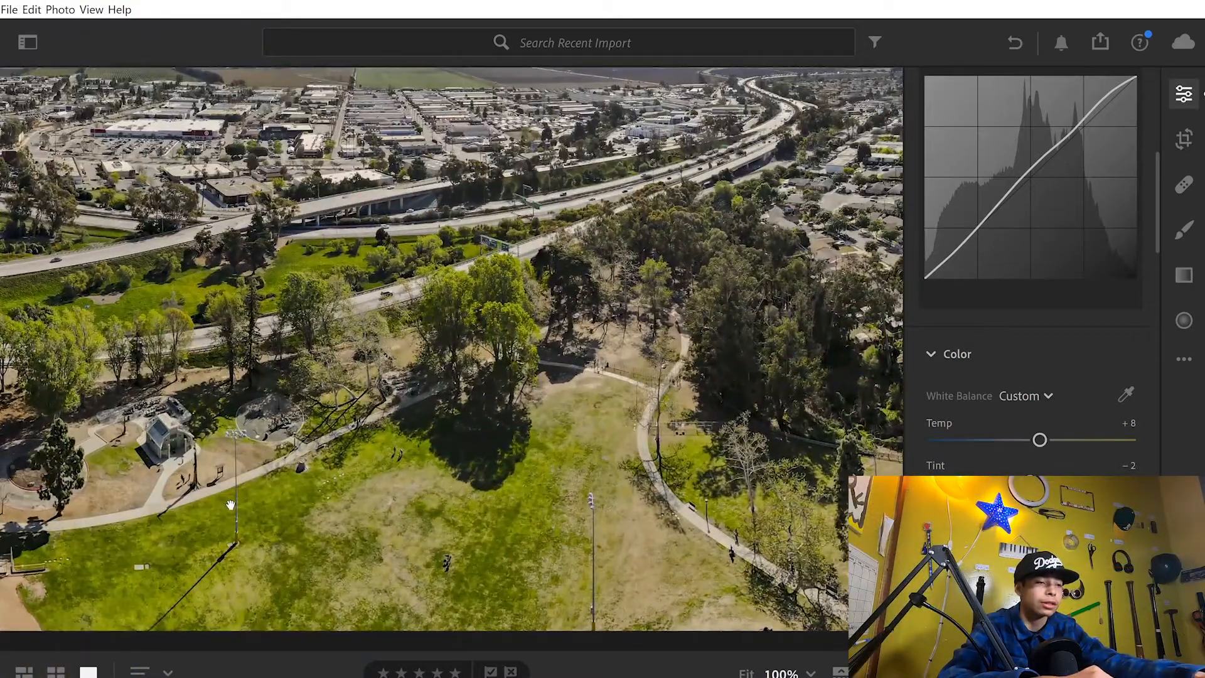
pyautogui.click(230, 506)
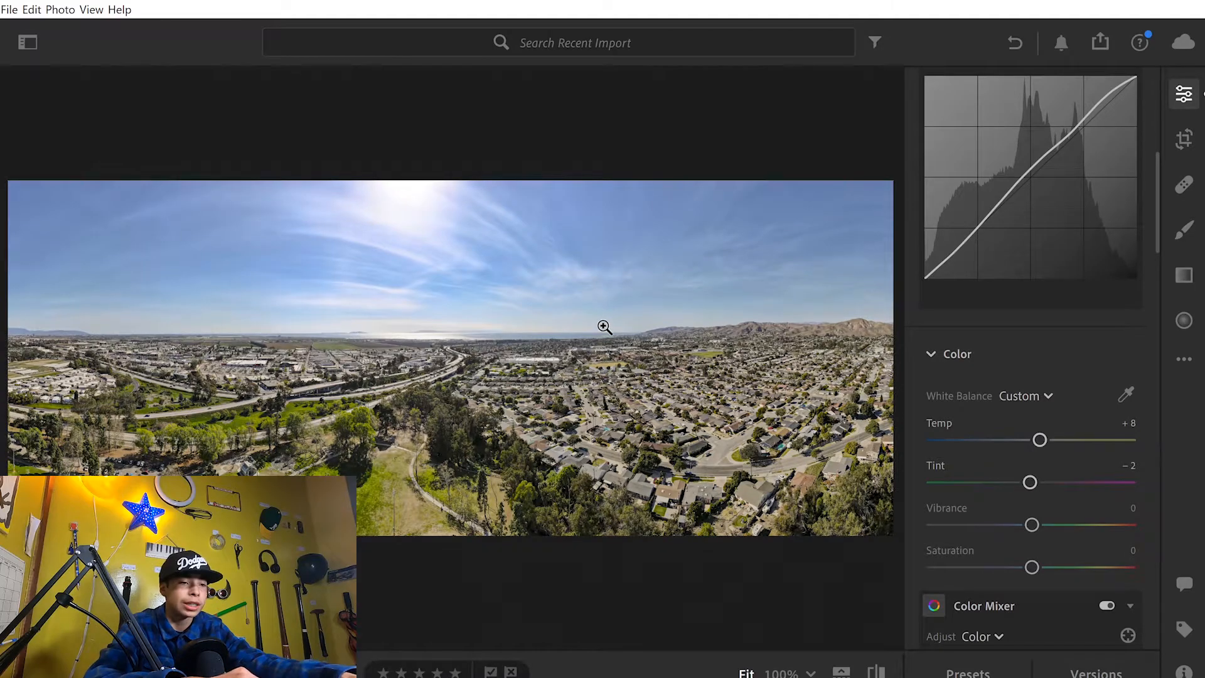
pyautogui.click(444, 325)
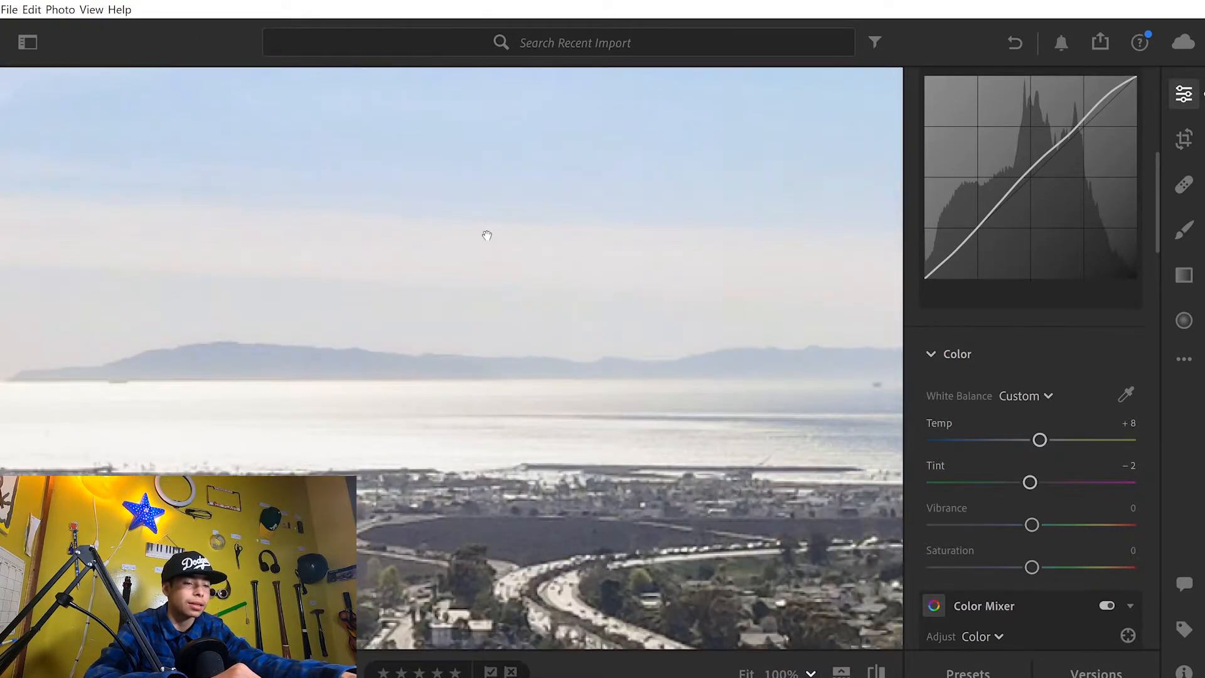
pyautogui.click(487, 235)
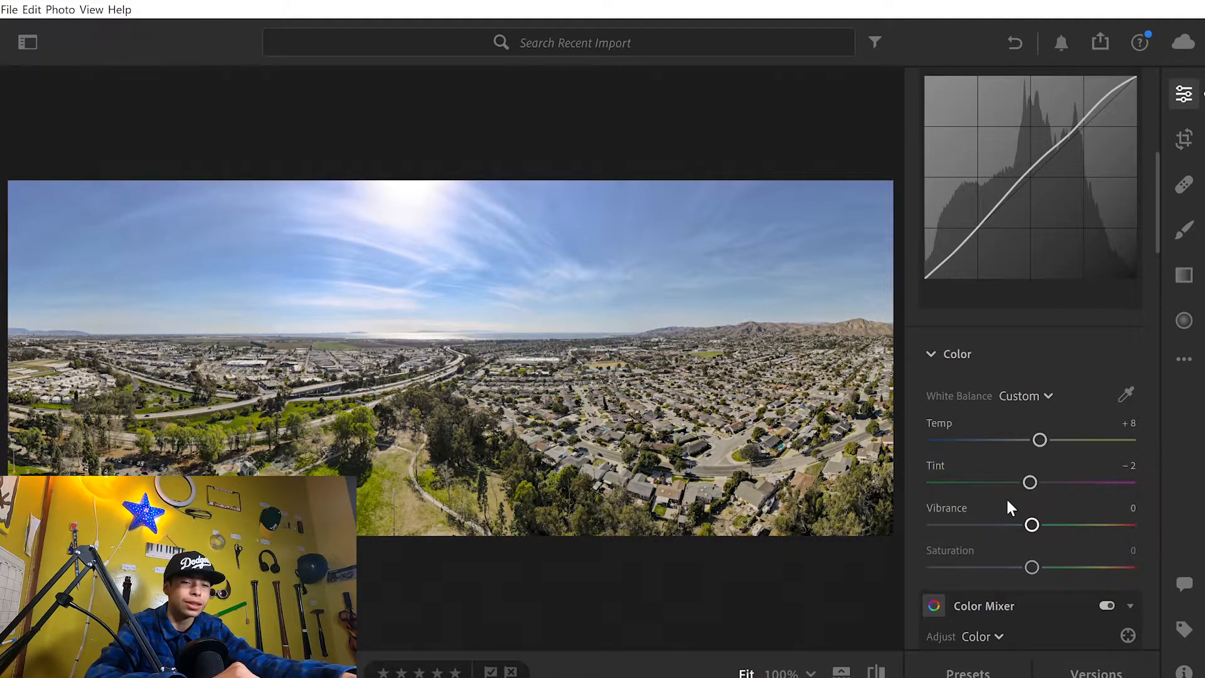
# Try vibrance at +100 and +48 with saturation at +37, and reset both to zero
pyautogui.scroll(-3, 1010, 505)
pyautogui.moveTo(1032, 432); pyautogui.dragTo(1129, 451)
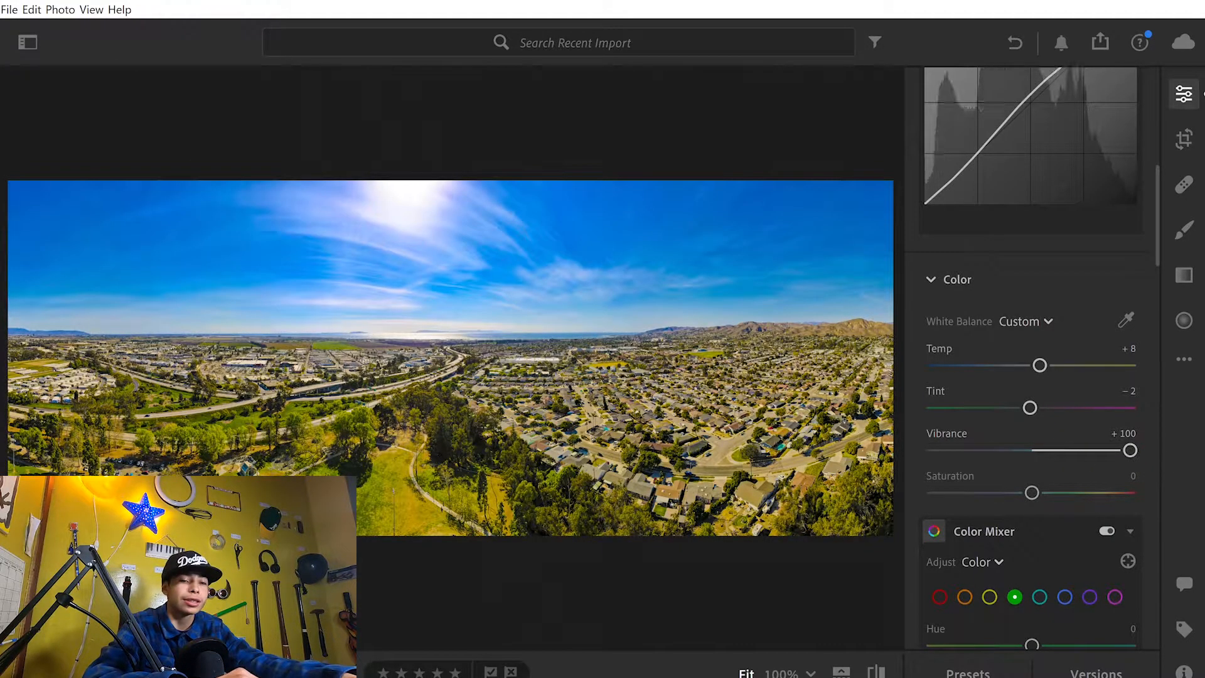
pyautogui.moveTo(1032, 491); pyautogui.dragTo(1068, 493)
pyautogui.moveTo(1123, 434); pyautogui.dragTo(1073, 424)
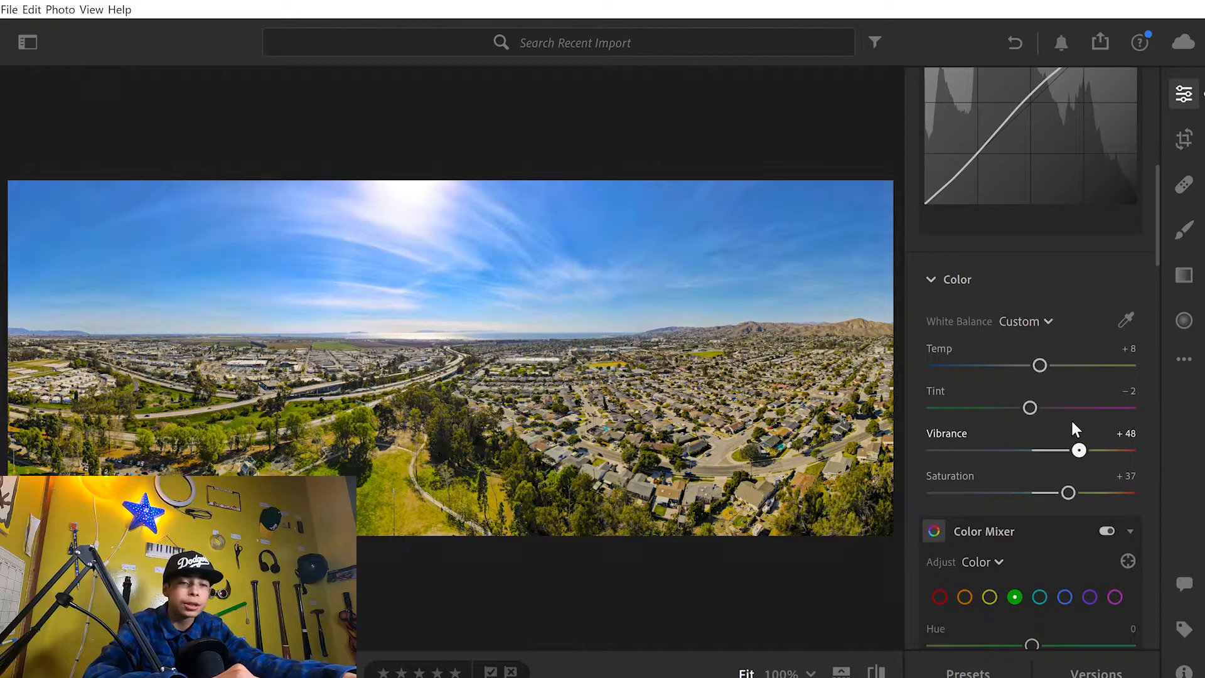
pyautogui.doubleClick(1071, 432)
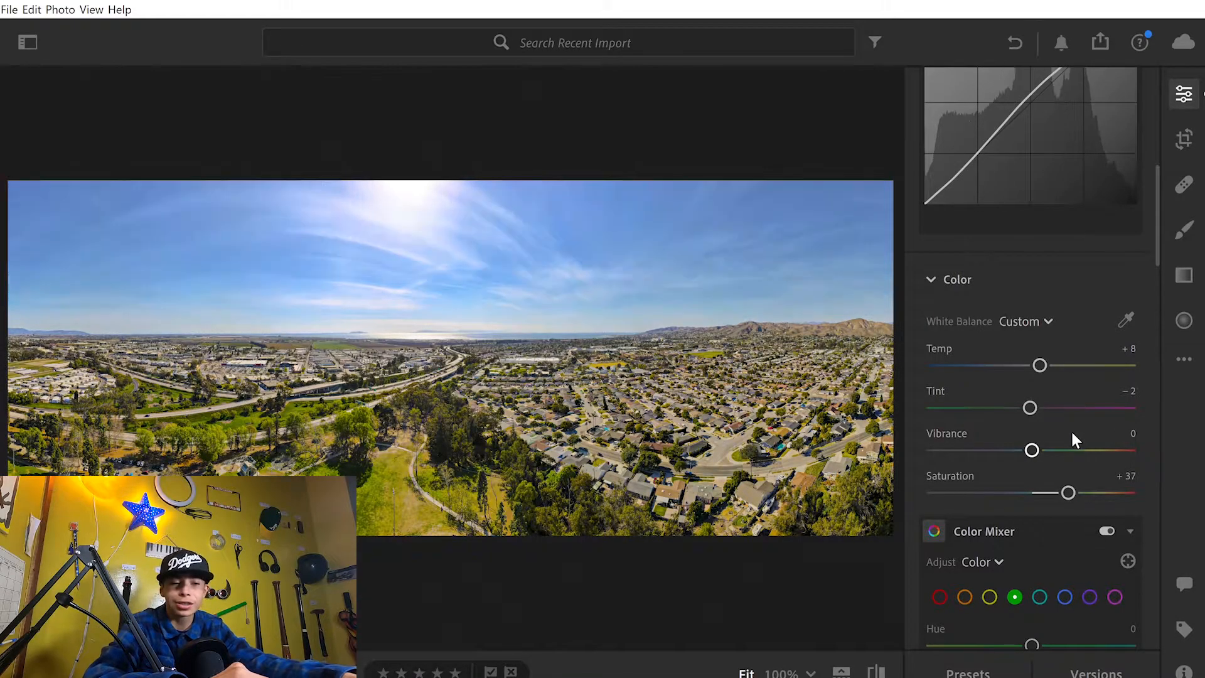
pyautogui.doubleClick(1060, 476)
# Set the vibrance to +30 and raise the saturation slightly
pyautogui.moveTo(1033, 449); pyautogui.dragTo(1060, 439)
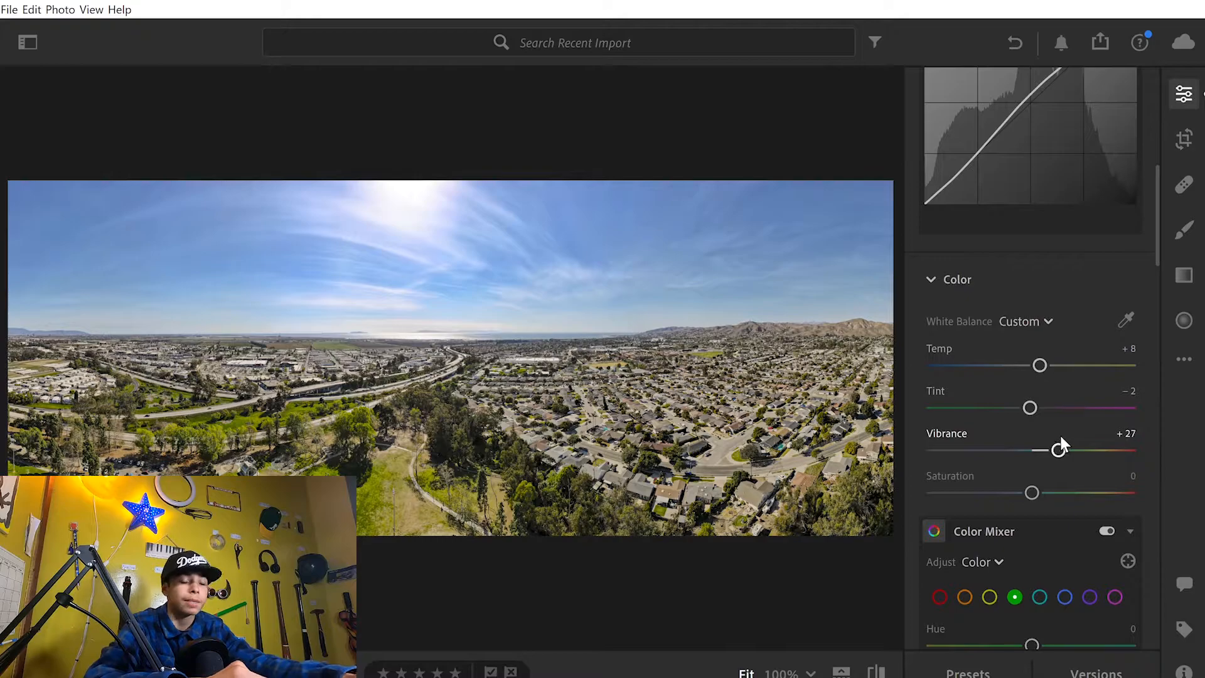
pyautogui.click(1139, 430)
pyautogui.write('30')
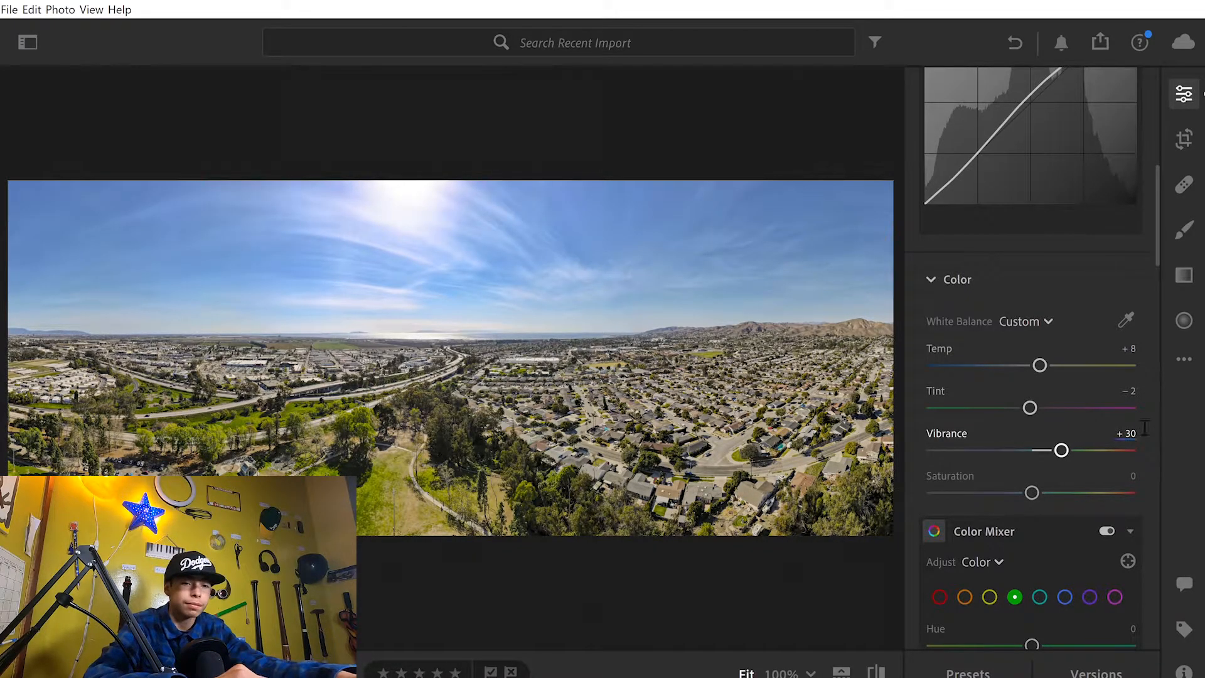
pyautogui.press('Return')
pyautogui.moveTo(1033, 492); pyautogui.dragTo(1053, 491)
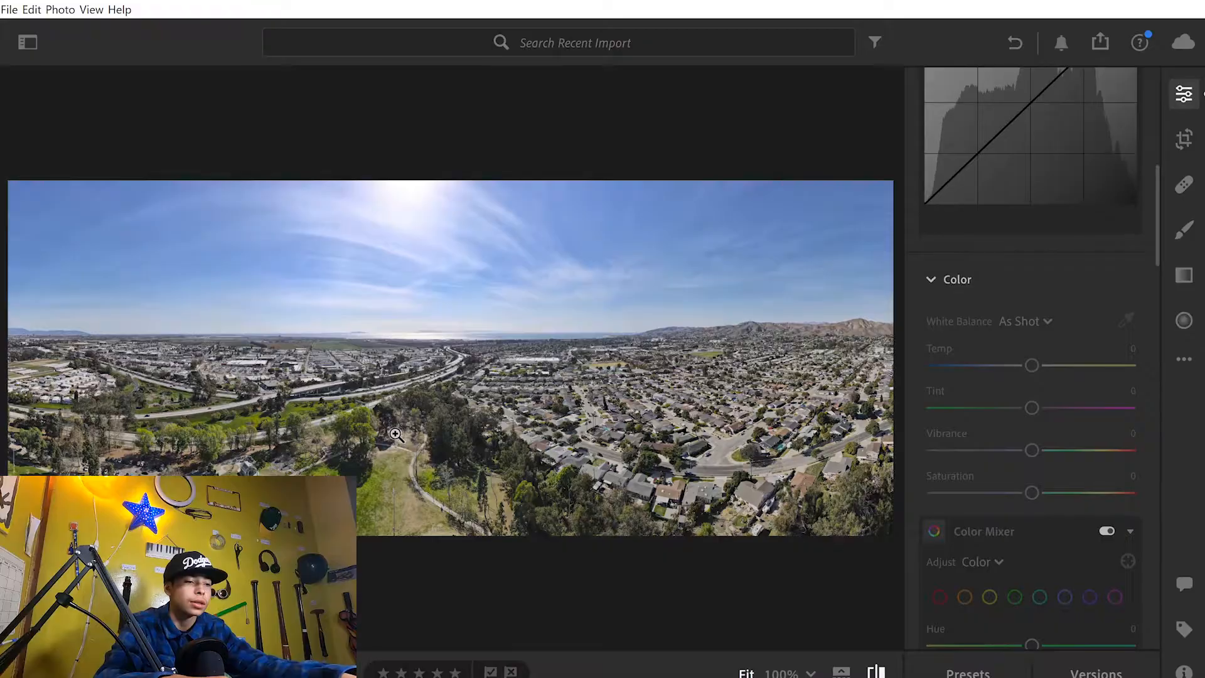
# Compare the edited panorama with the original photo
pyautogui.press('\\')
pyautogui.press('\\')
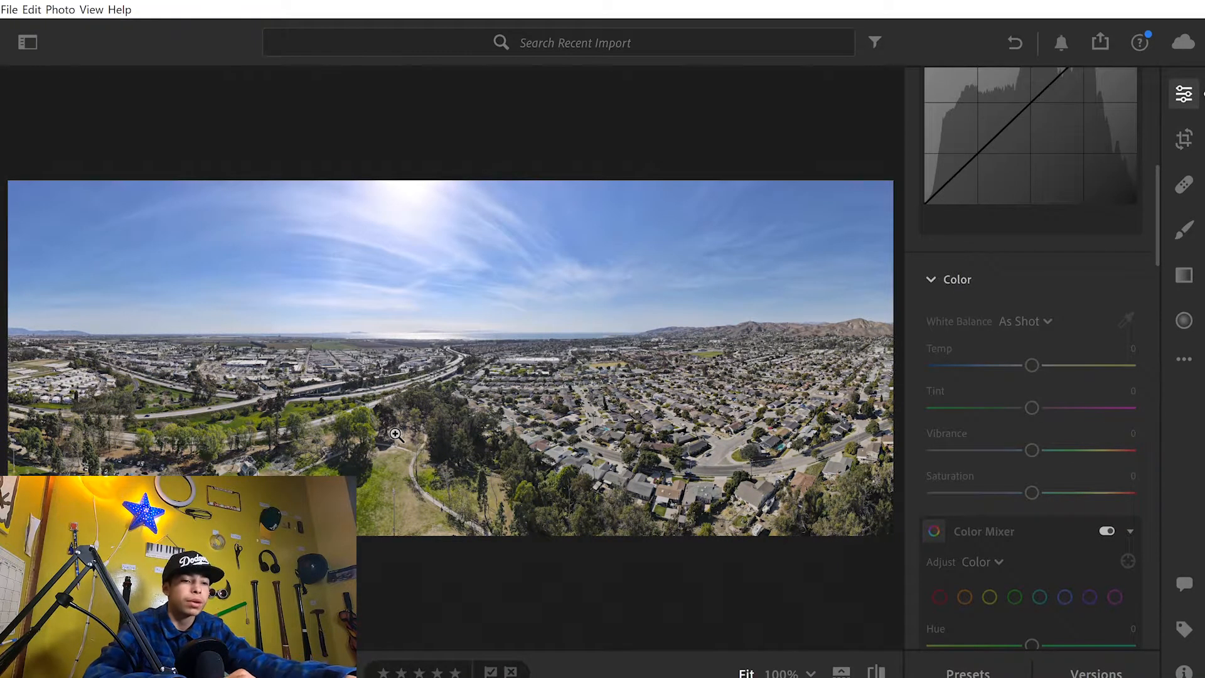
pyautogui.press('\\')
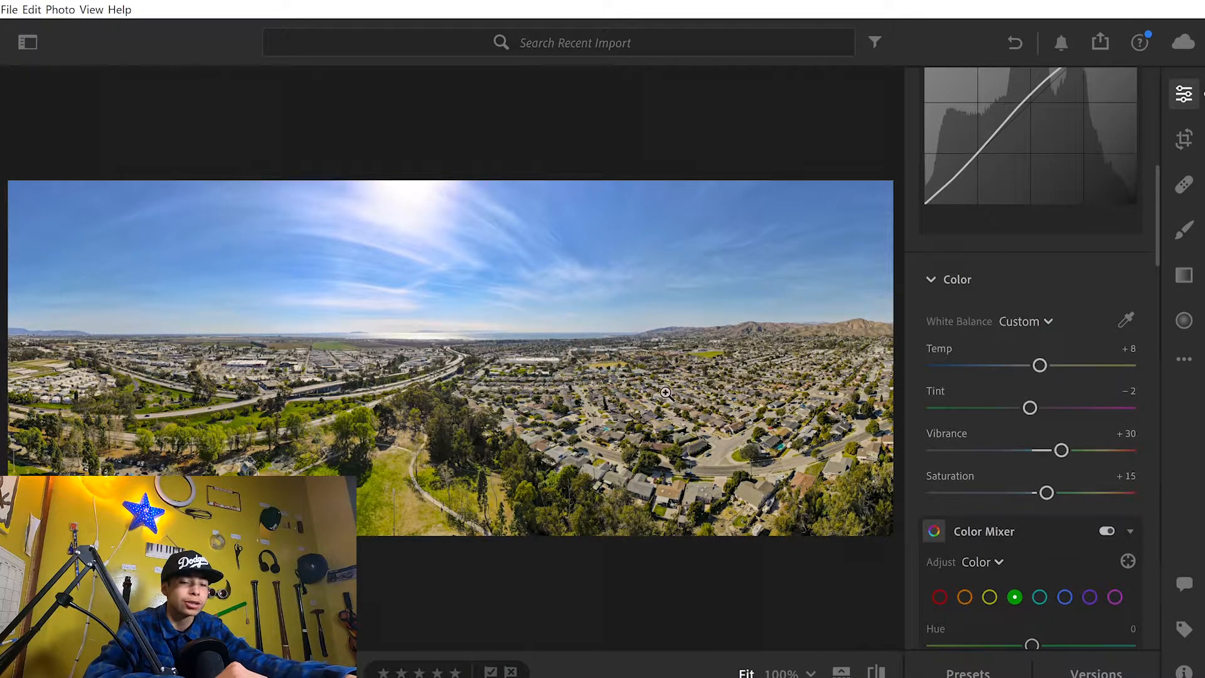
# In the Color Mixer, set the blue channel's hue to −19, saturation to +13 and luminance to +23
pyautogui.scroll(-3, 1033, 425)
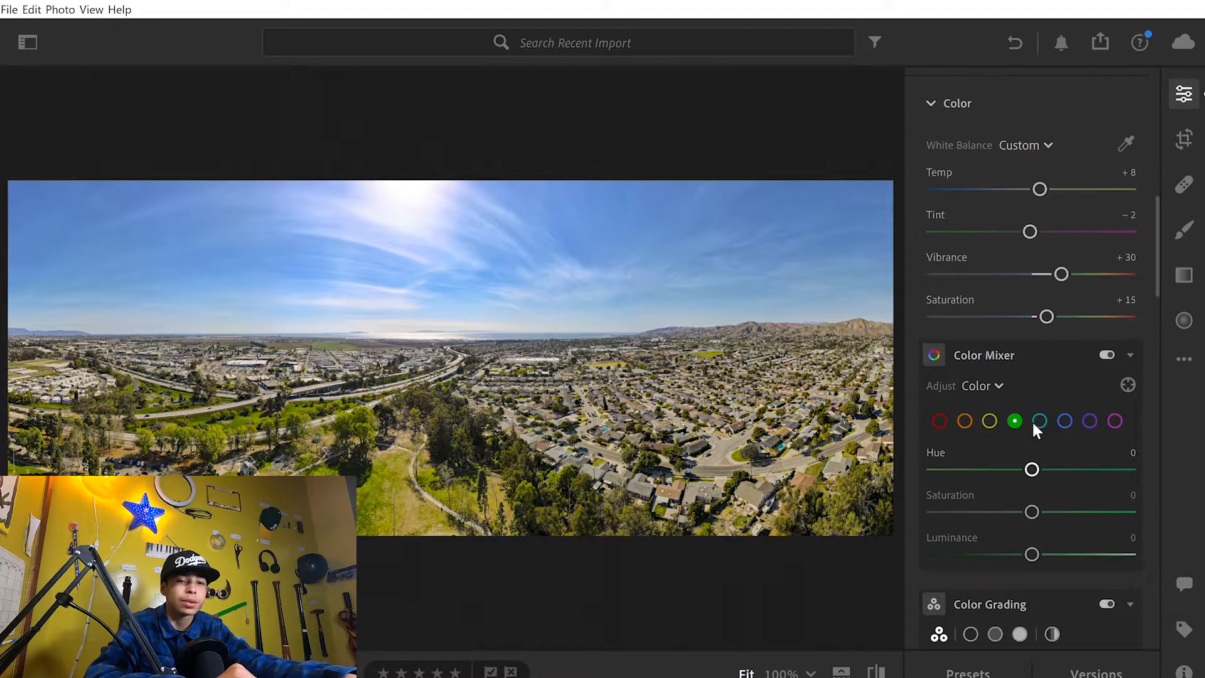
pyautogui.scroll(-2, 1034, 426)
pyautogui.scroll(1, 1029, 364)
pyautogui.click(1064, 369)
pyautogui.scroll(-1, 1064, 351)
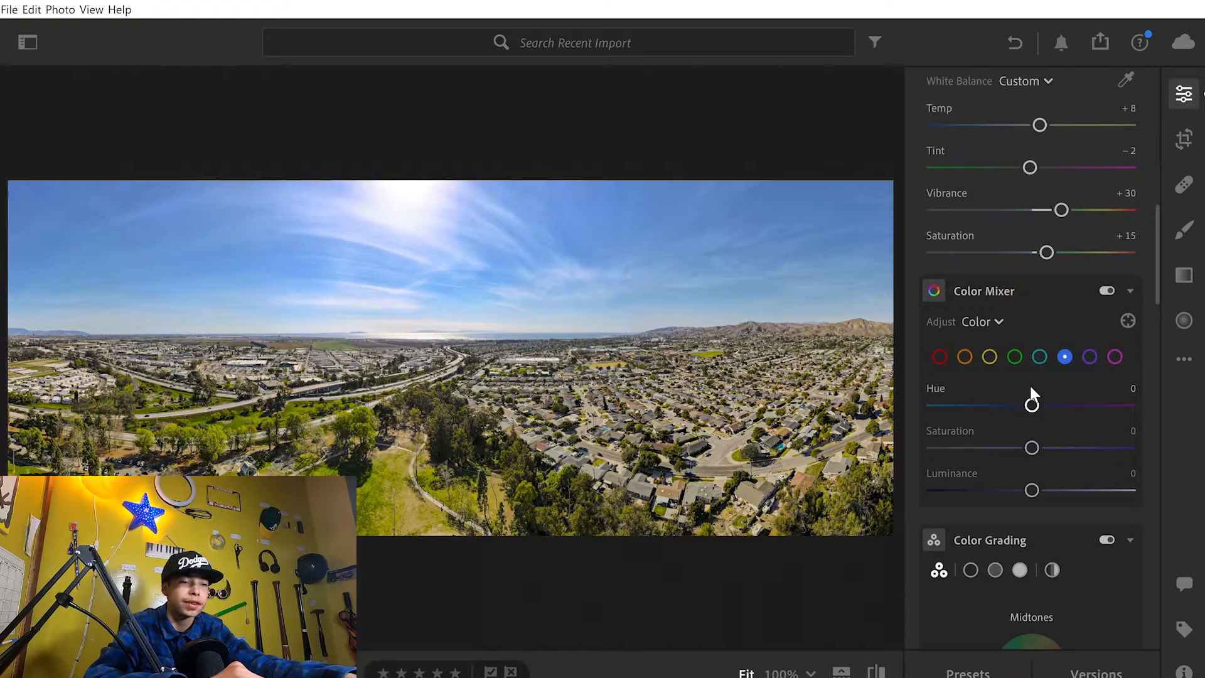
pyautogui.moveTo(1032, 402); pyautogui.dragTo(1012, 366)
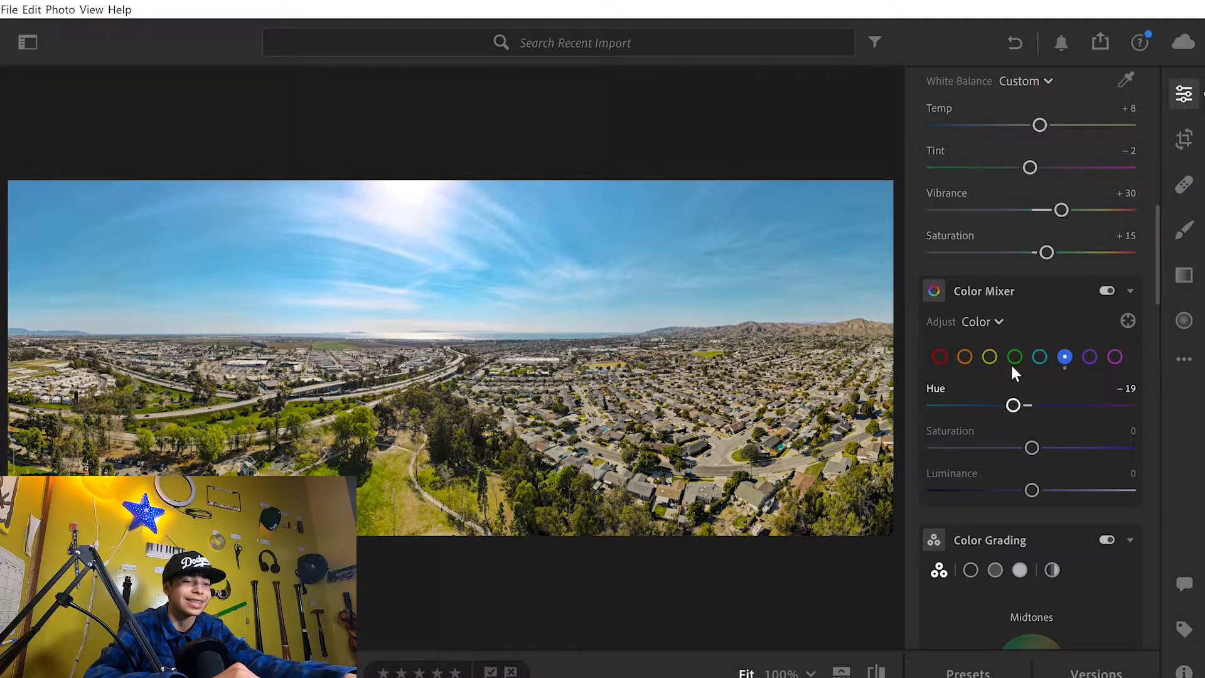
pyautogui.press('\\')
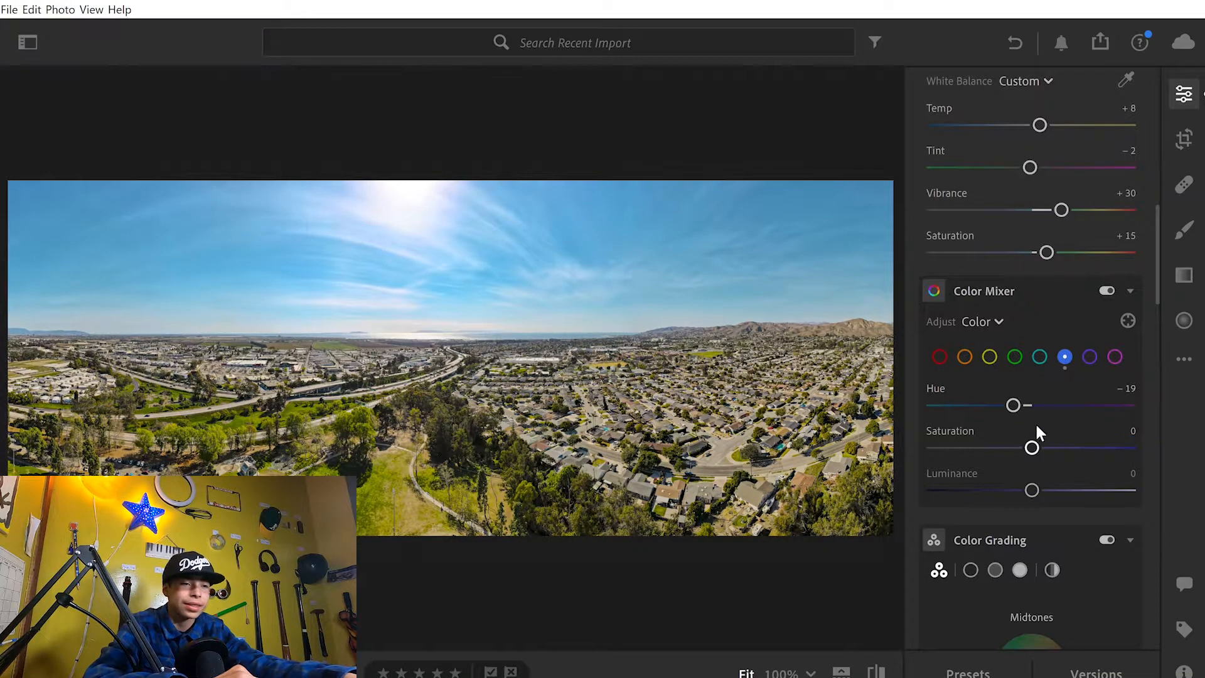
pyautogui.moveTo(1038, 428); pyautogui.dragTo(1053, 431)
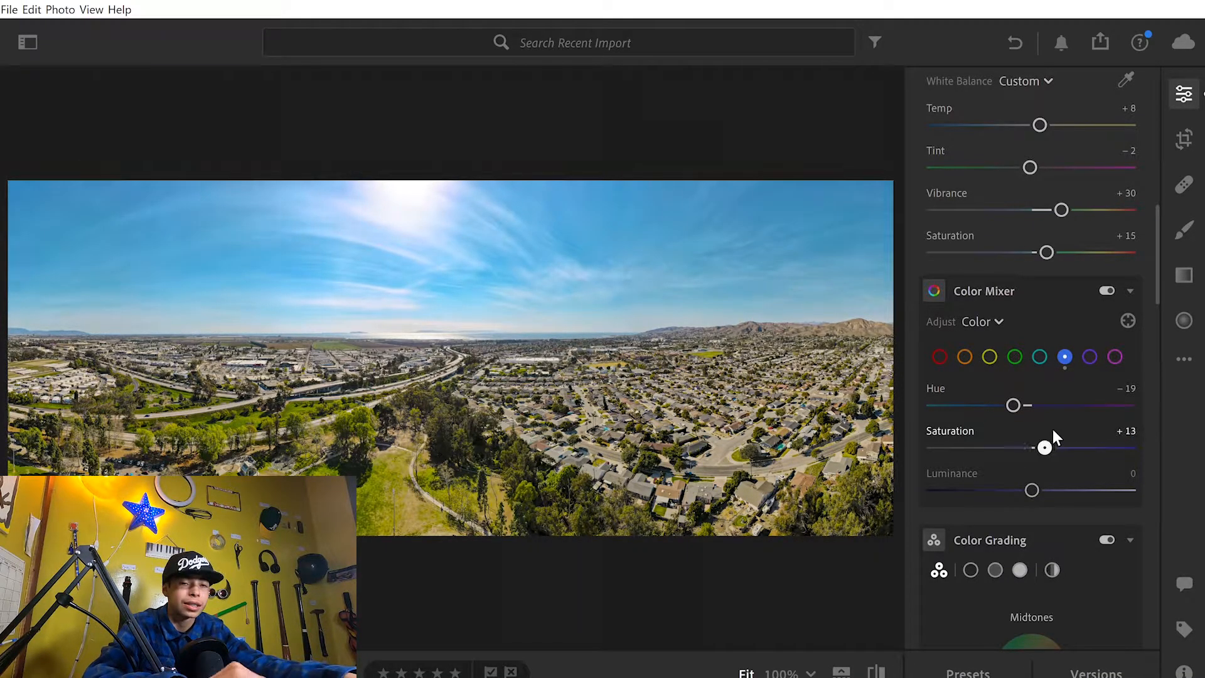
pyautogui.moveTo(1032, 483); pyautogui.dragTo(1055, 462)
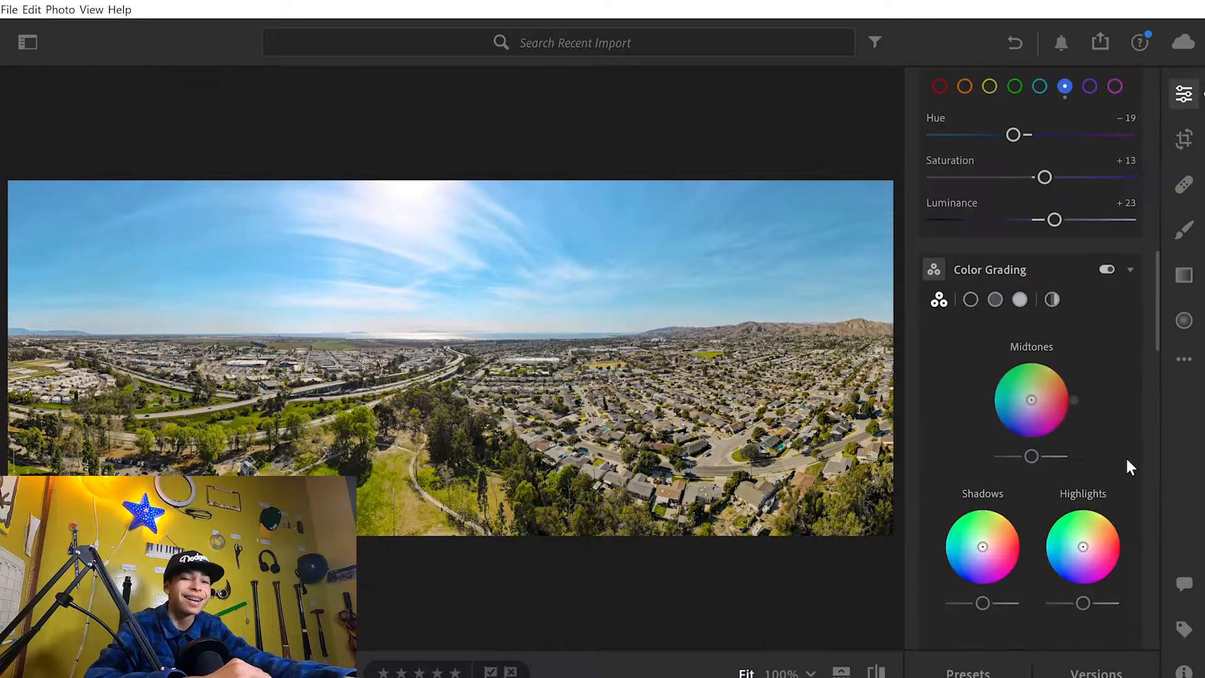
# Set the green channel to hue +12, saturation +10 and luminance −37, and compare the photo with and without the Color Mixer
pyautogui.scroll(6, 1127, 458)
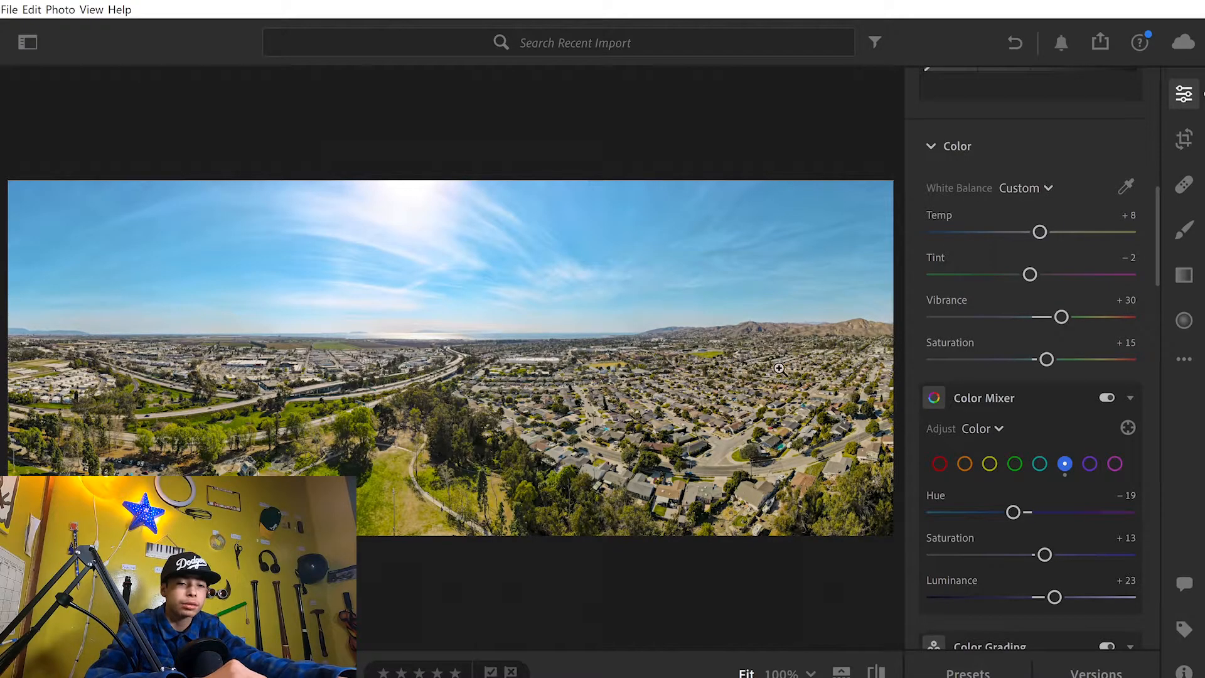
pyautogui.click(1014, 462)
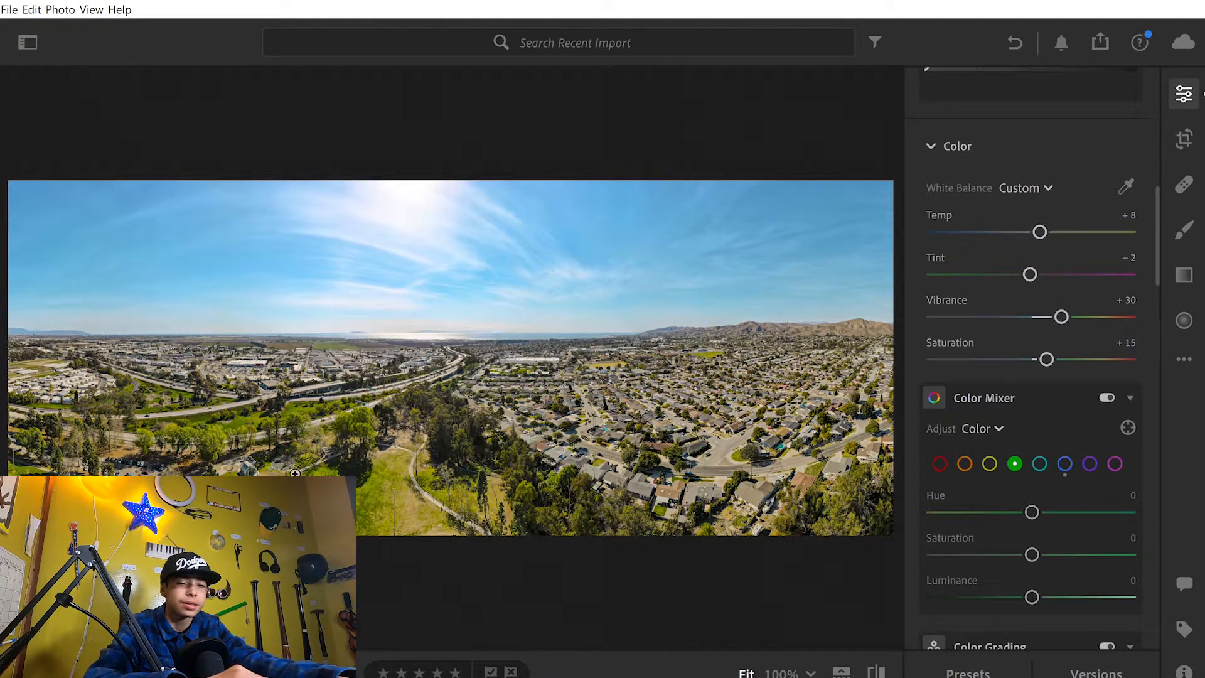
pyautogui.moveTo(1055, 509)
pyautogui.mouseDown()
pyautogui.moveTo(1004, 496)
pyautogui.moveTo(1060, 477)
pyautogui.moveTo(959, 478)
pyautogui.moveTo(913, 464)
pyautogui.moveTo(974, 469)
pyautogui.moveTo(922, 479)
pyautogui.moveTo(1161, 477)
pyautogui.moveTo(1027, 499)
pyautogui.moveTo(1045, 489)
pyautogui.mouseUp()
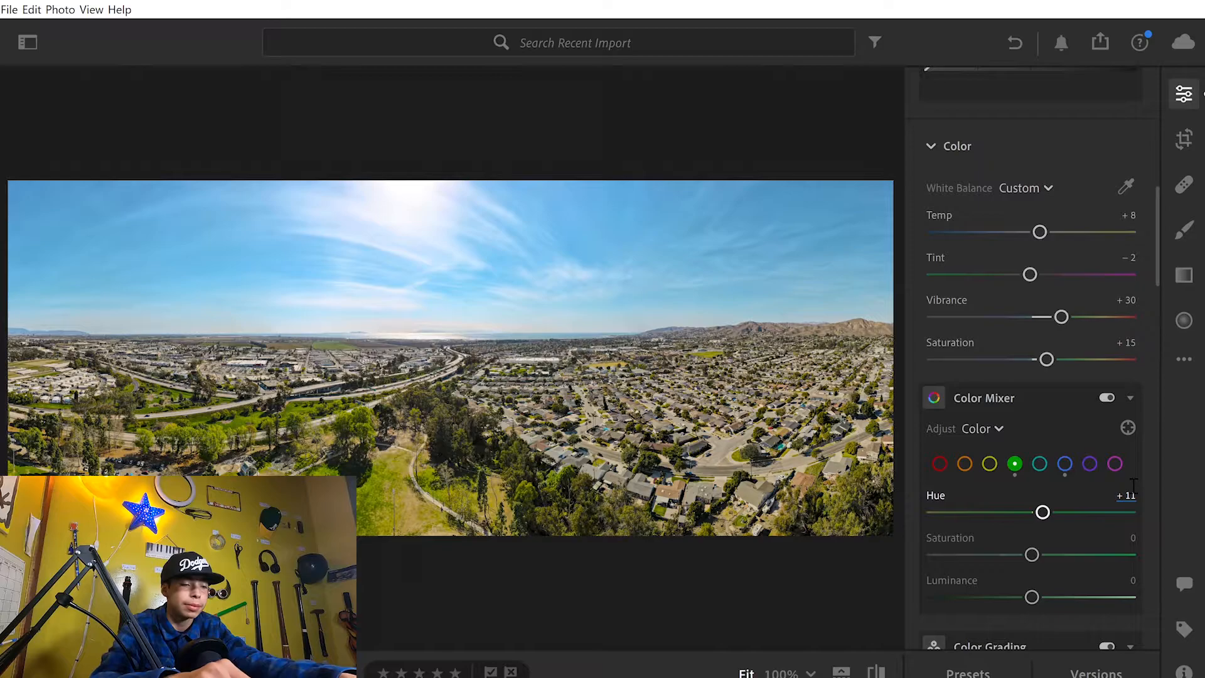
pyautogui.moveTo(1134, 486); pyautogui.dragTo(1136, 486)
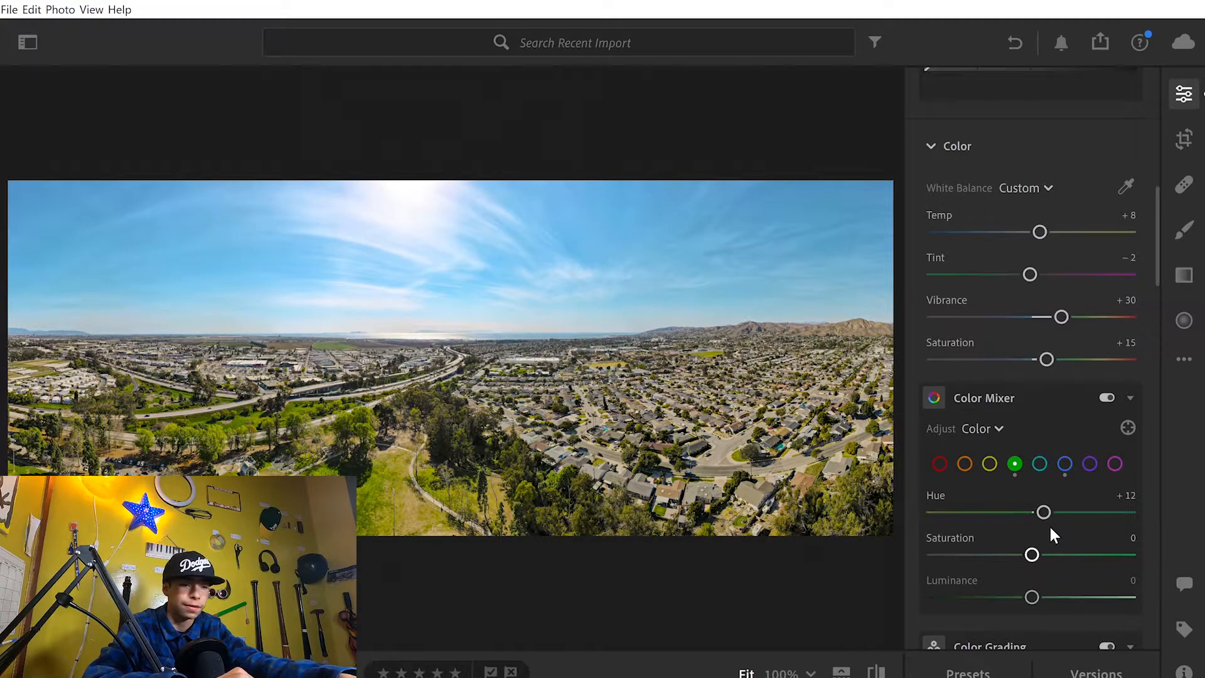
pyautogui.moveTo(1032, 554); pyautogui.dragTo(992, 571)
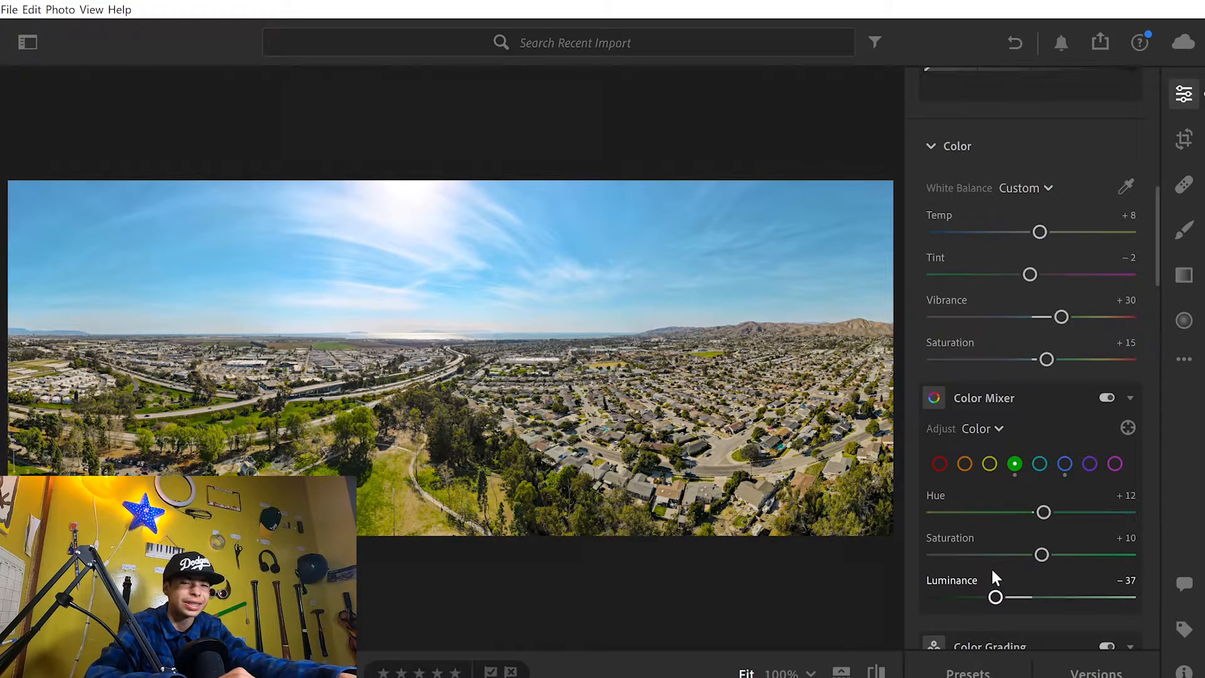
pyautogui.click(1106, 397)
pyautogui.click(1106, 397)
pyautogui.click(1106, 397)
pyautogui.click(1105, 397)
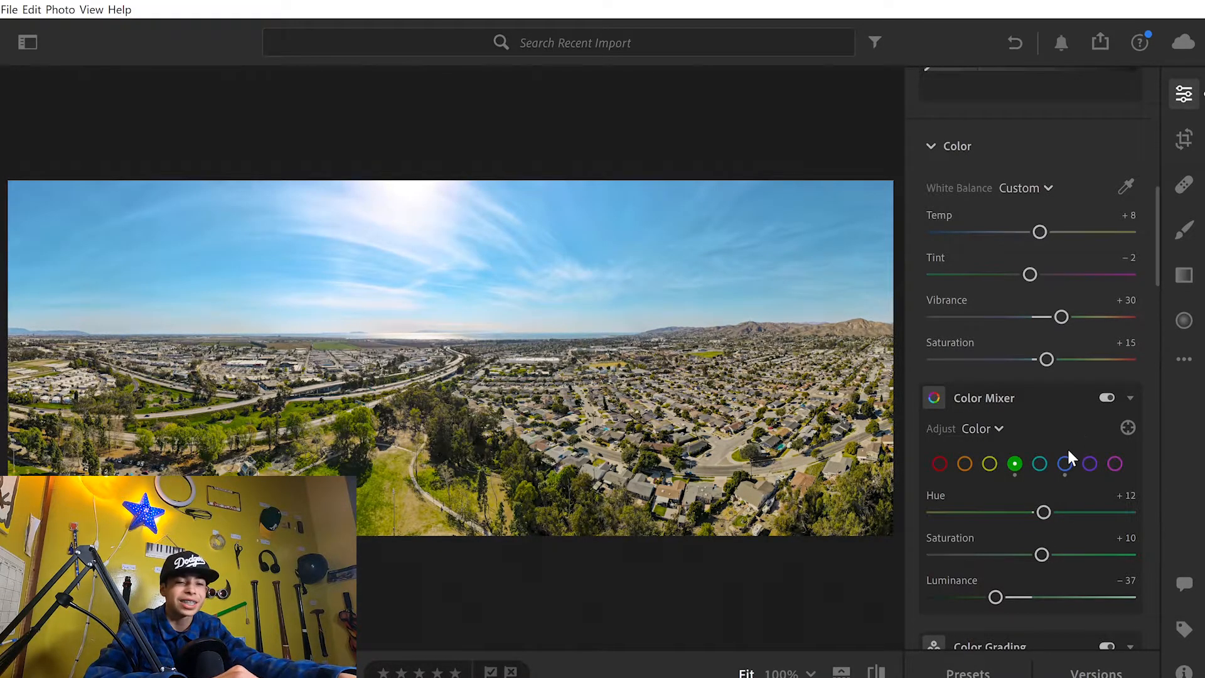
# Try the orange channel's hue at −72 and +16, and set it to +12
pyautogui.click(964, 462)
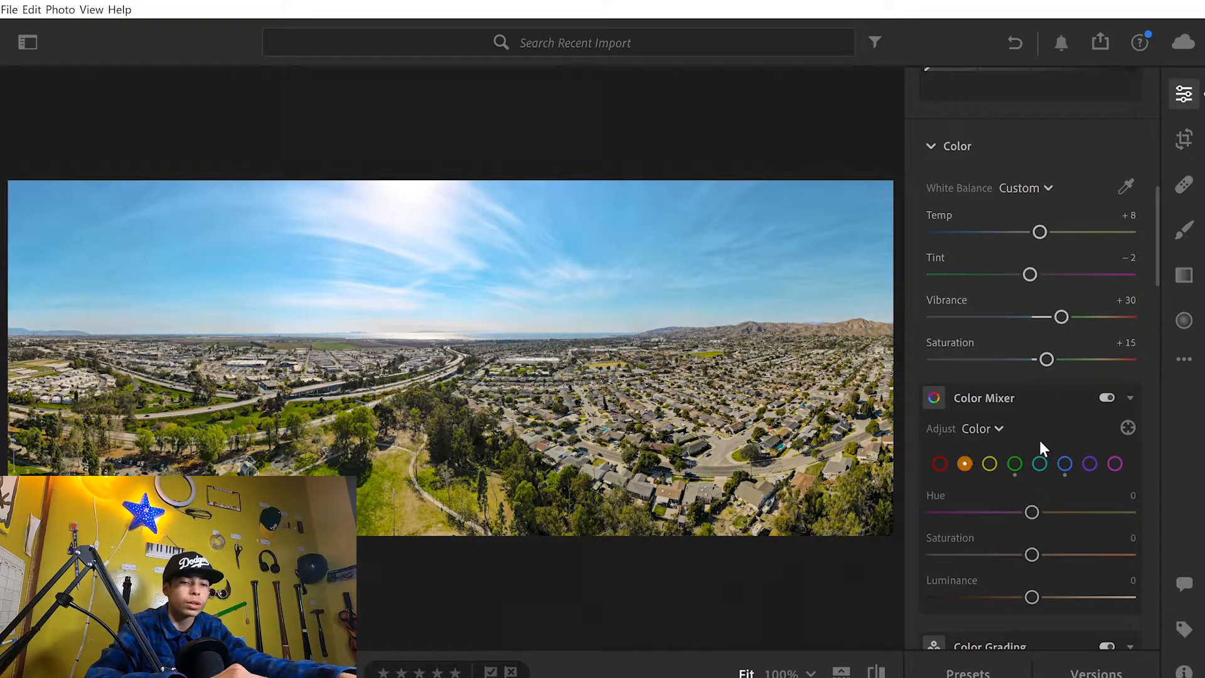
pyautogui.moveTo(1032, 511); pyautogui.dragTo(962, 505)
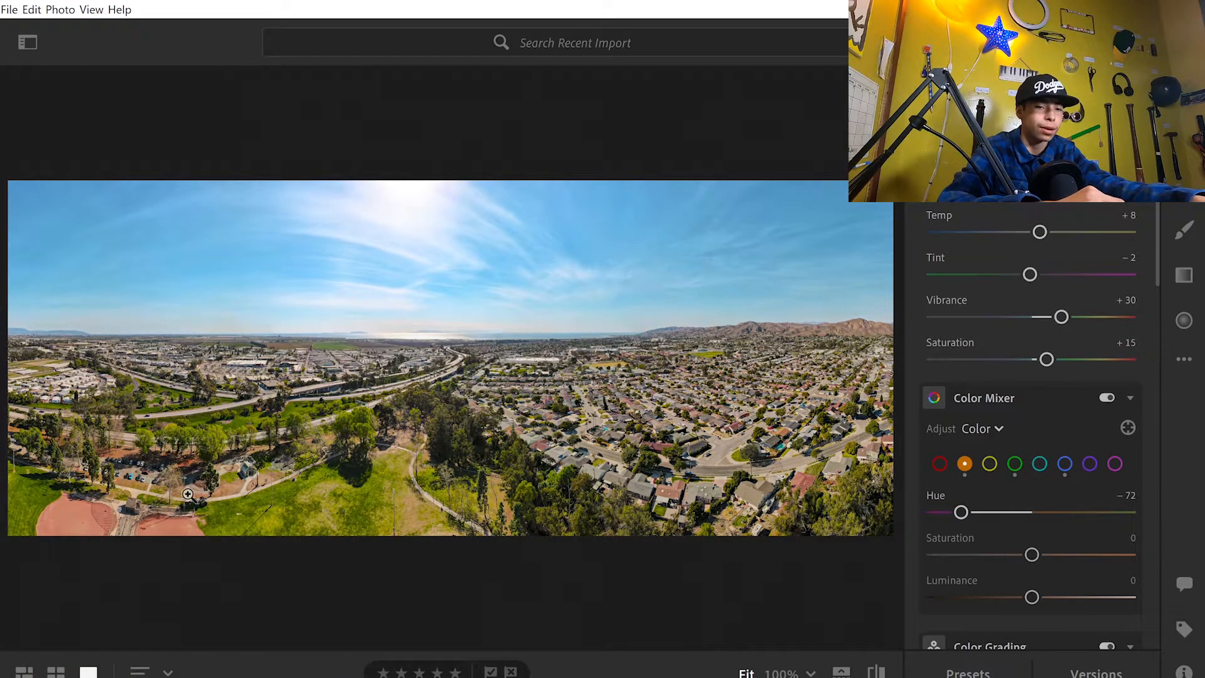
pyautogui.moveTo(960, 499); pyautogui.dragTo(1047, 503)
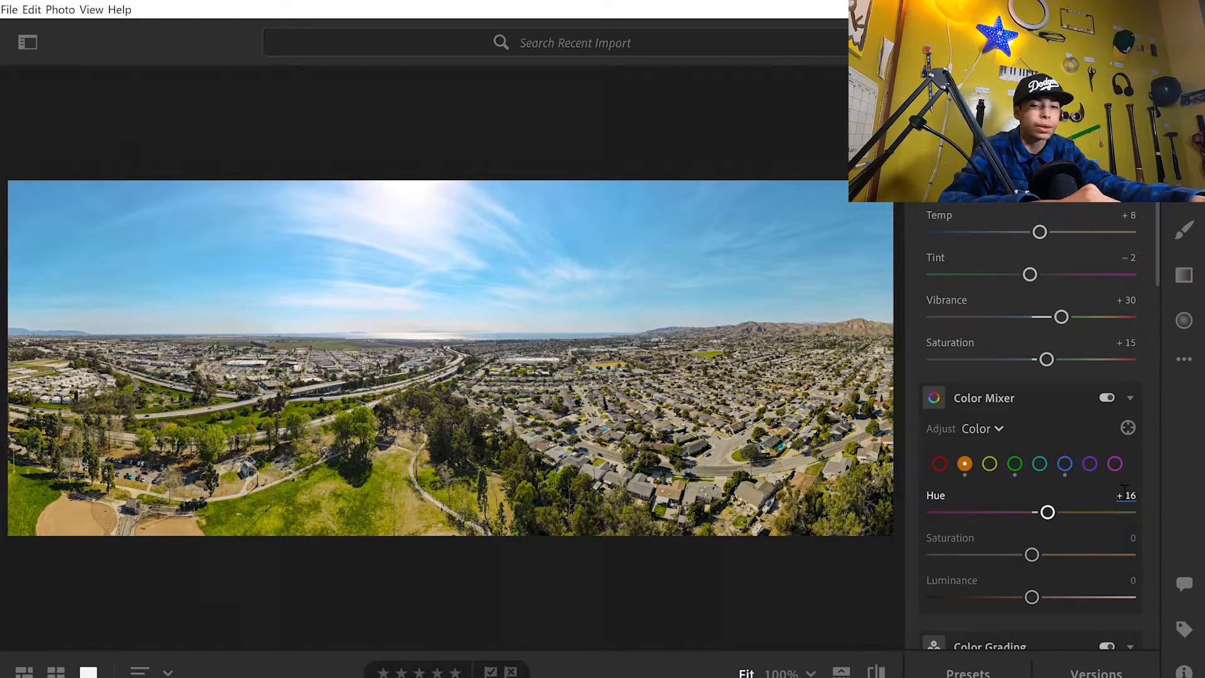
pyautogui.write('12')
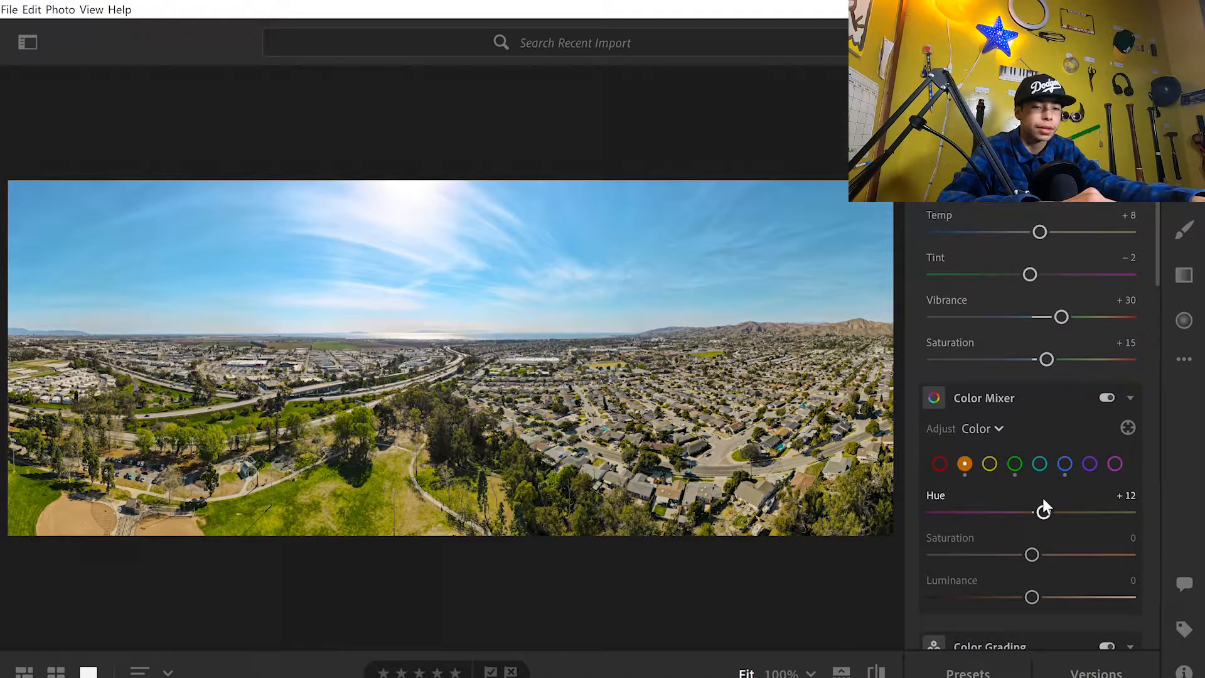
# Set the orange saturation to +20 and, after trying luminance at +100, −100 and −69, set the luminance to +20
pyautogui.moveTo(1030, 552); pyautogui.dragTo(1049, 535)
pyautogui.moveTo(1029, 593); pyautogui.dragTo(1144, 566)
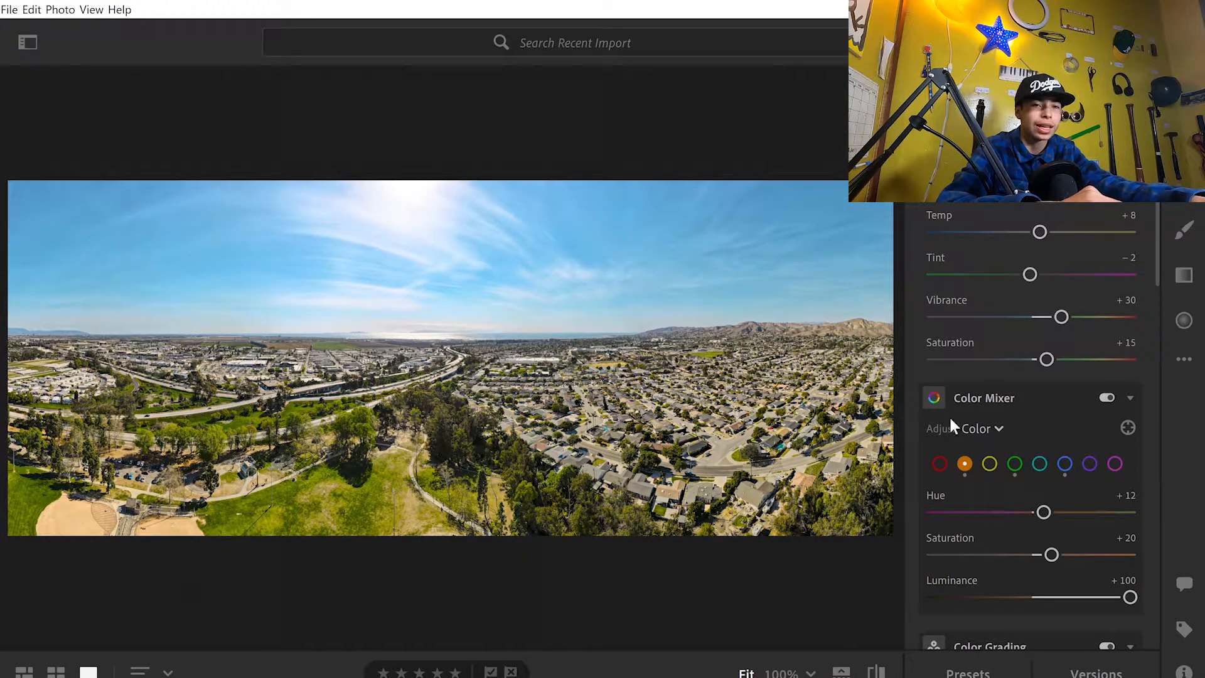
pyautogui.moveTo(1130, 597); pyautogui.dragTo(881, 581)
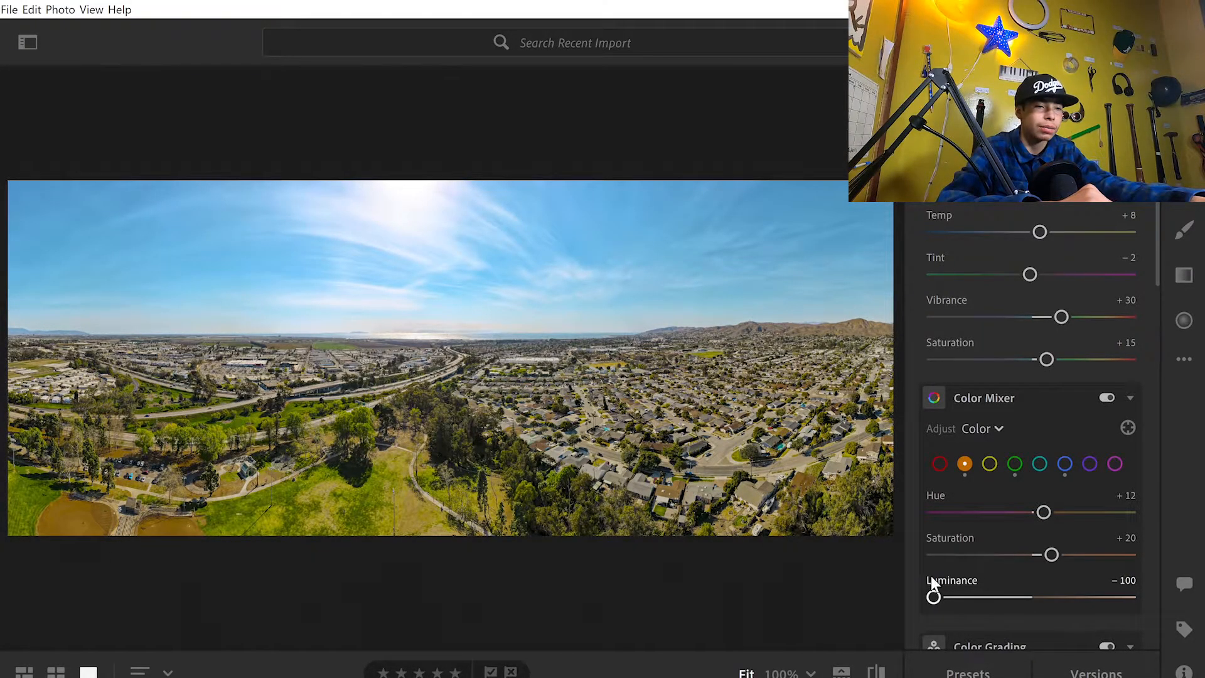
pyautogui.moveTo(933, 581); pyautogui.dragTo(963, 575)
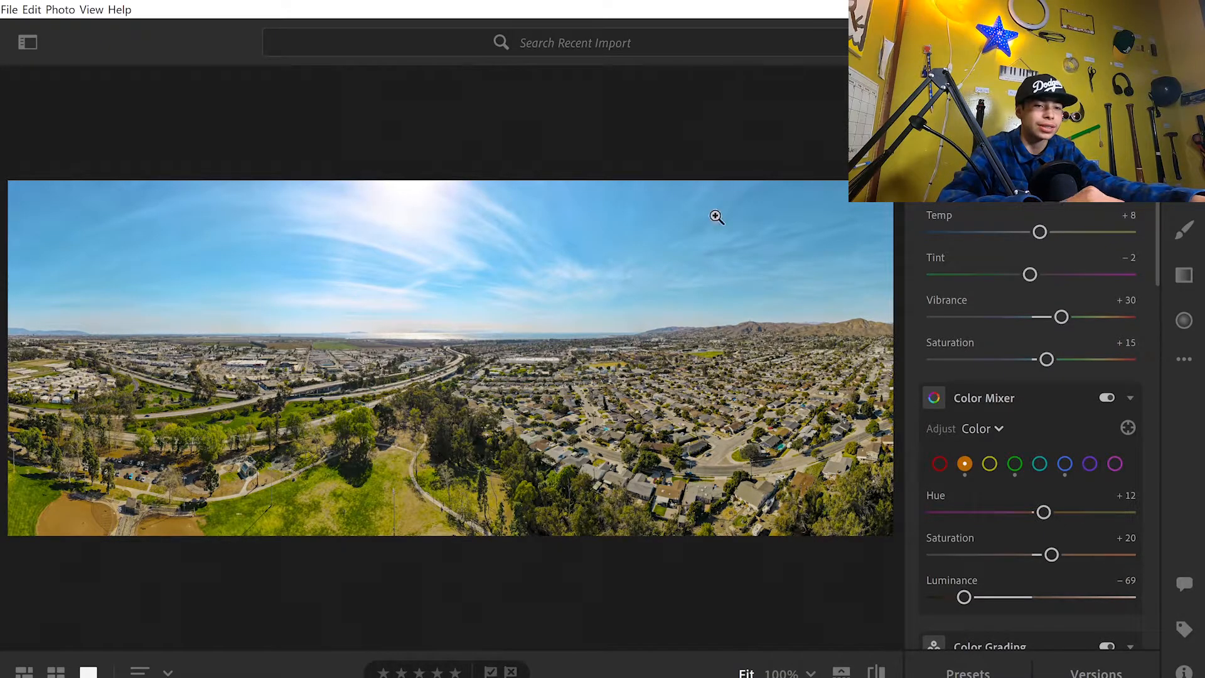
pyautogui.moveTo(958, 572); pyautogui.dragTo(1047, 572)
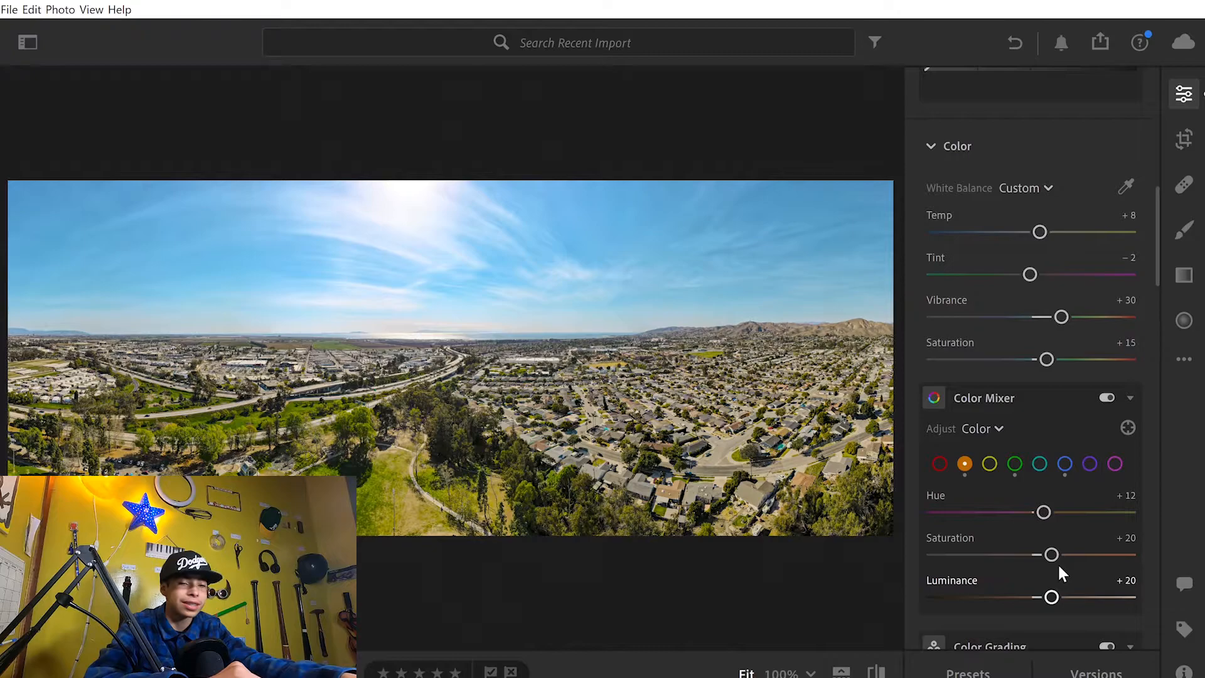
# Set the yellow channel to hue −5, saturation +5 and luminance +14, and inspect the photo up close
pyautogui.scroll(-2, 1058, 565)
pyautogui.scroll(2, 1059, 566)
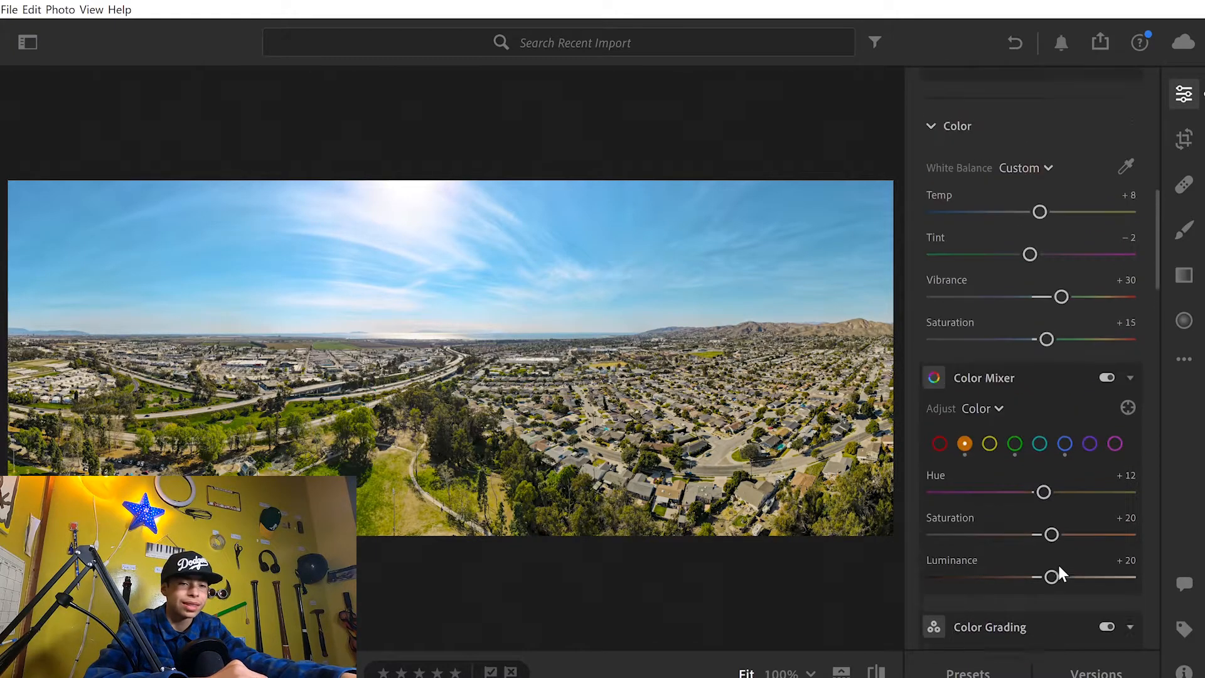
pyautogui.click(989, 466)
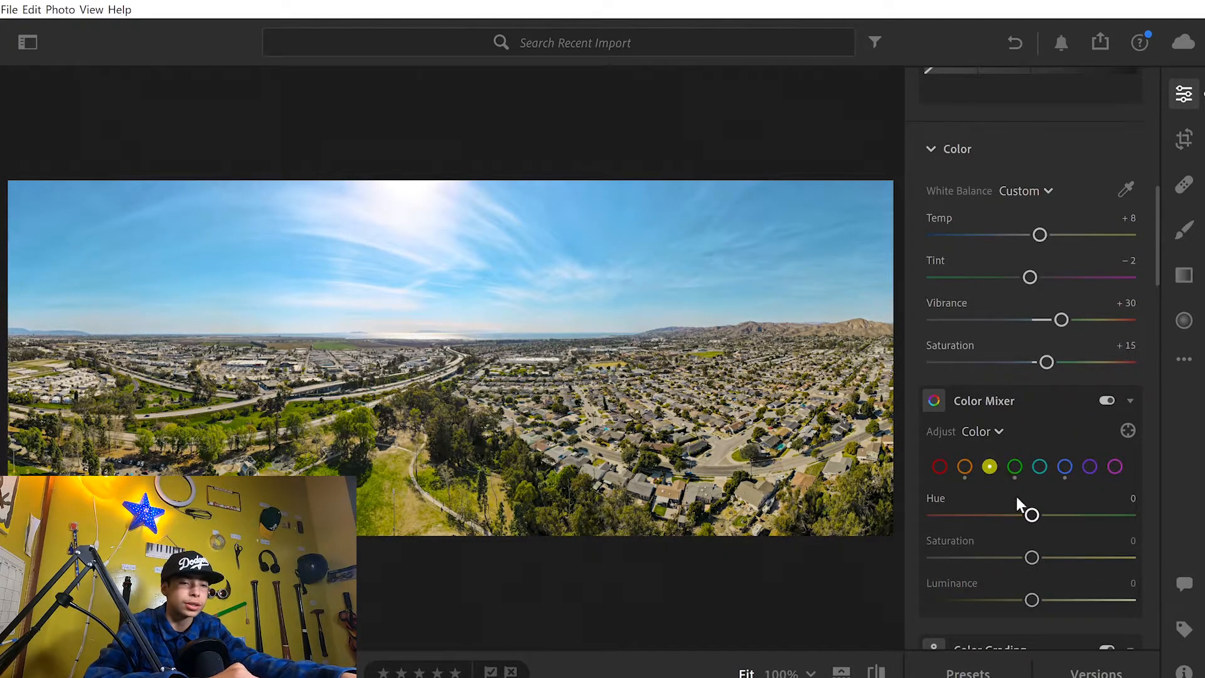
pyautogui.moveTo(1030, 504)
pyautogui.mouseDown()
pyautogui.moveTo(1052, 497)
pyautogui.moveTo(1029, 492)
pyautogui.moveTo(1094, 491)
pyautogui.moveTo(1023, 488)
pyautogui.moveTo(1143, 479)
pyautogui.moveTo(1192, 489)
pyautogui.moveTo(1057, 500)
pyautogui.moveTo(918, 468)
pyautogui.moveTo(1055, 498)
pyautogui.moveTo(894, 480)
pyautogui.moveTo(1114, 499)
pyautogui.moveTo(1116, 510)
pyautogui.moveTo(1019, 498)
pyautogui.mouseUp()
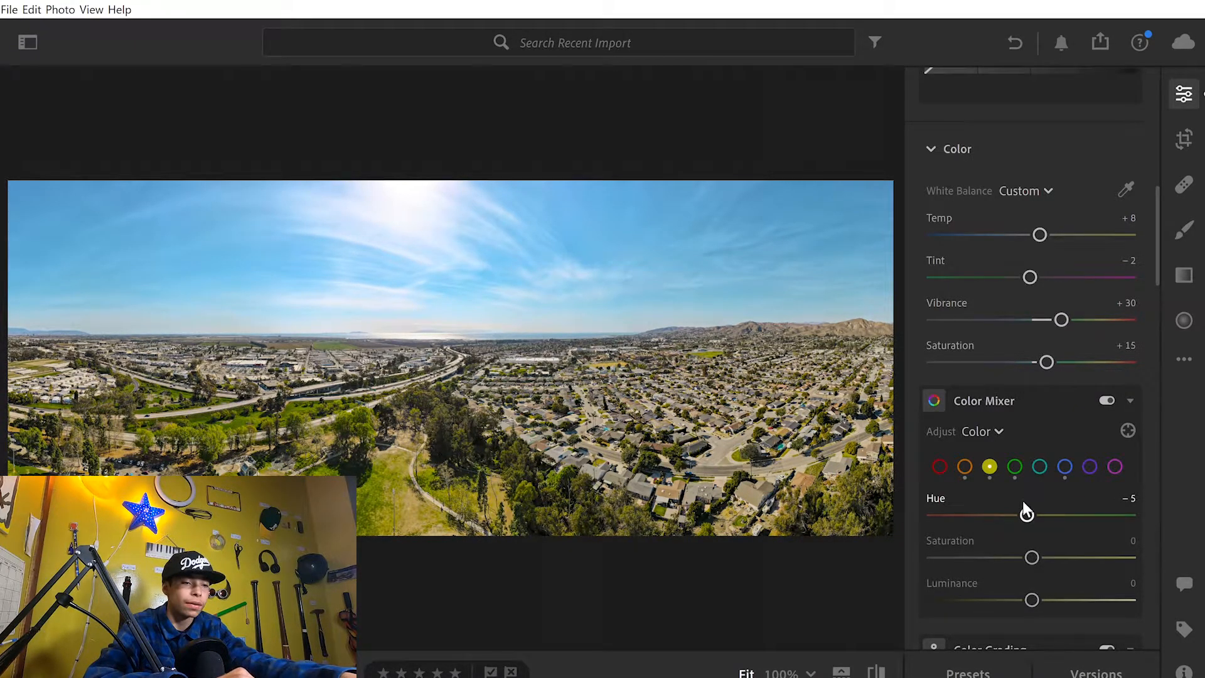
pyautogui.moveTo(1028, 490); pyautogui.dragTo(1027, 515)
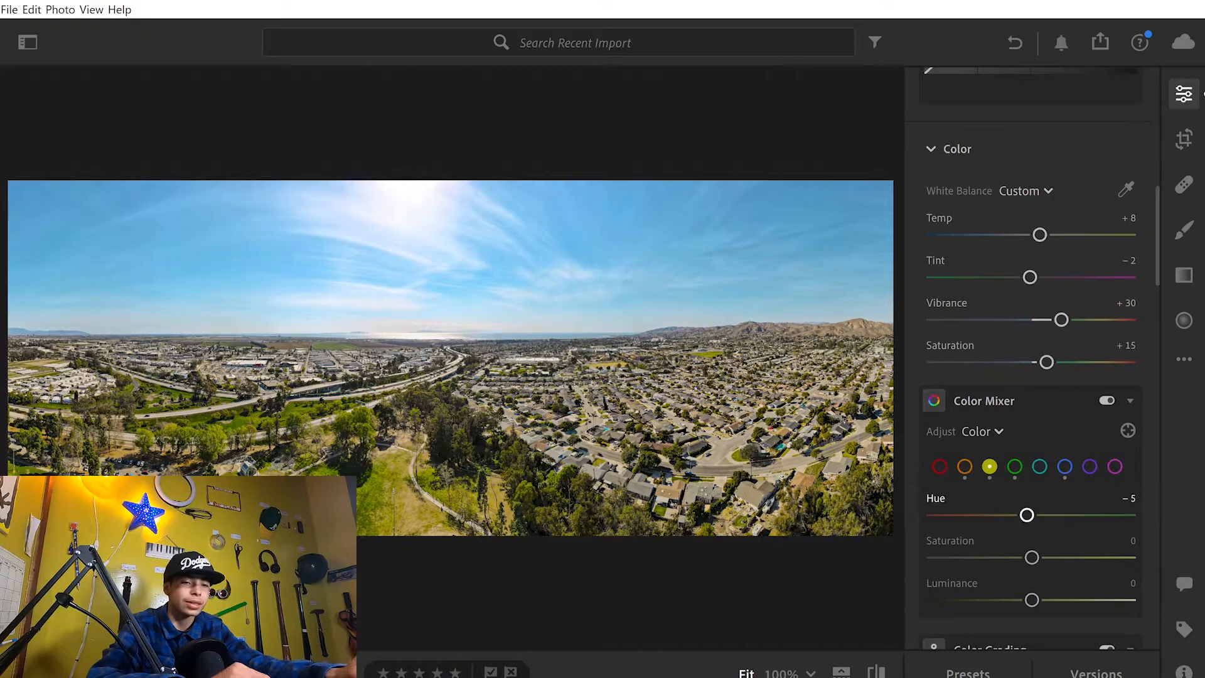
pyautogui.moveTo(1032, 541)
pyautogui.mouseDown()
pyautogui.moveTo(1049, 539)
pyautogui.moveTo(1033, 535)
pyautogui.mouseUp()
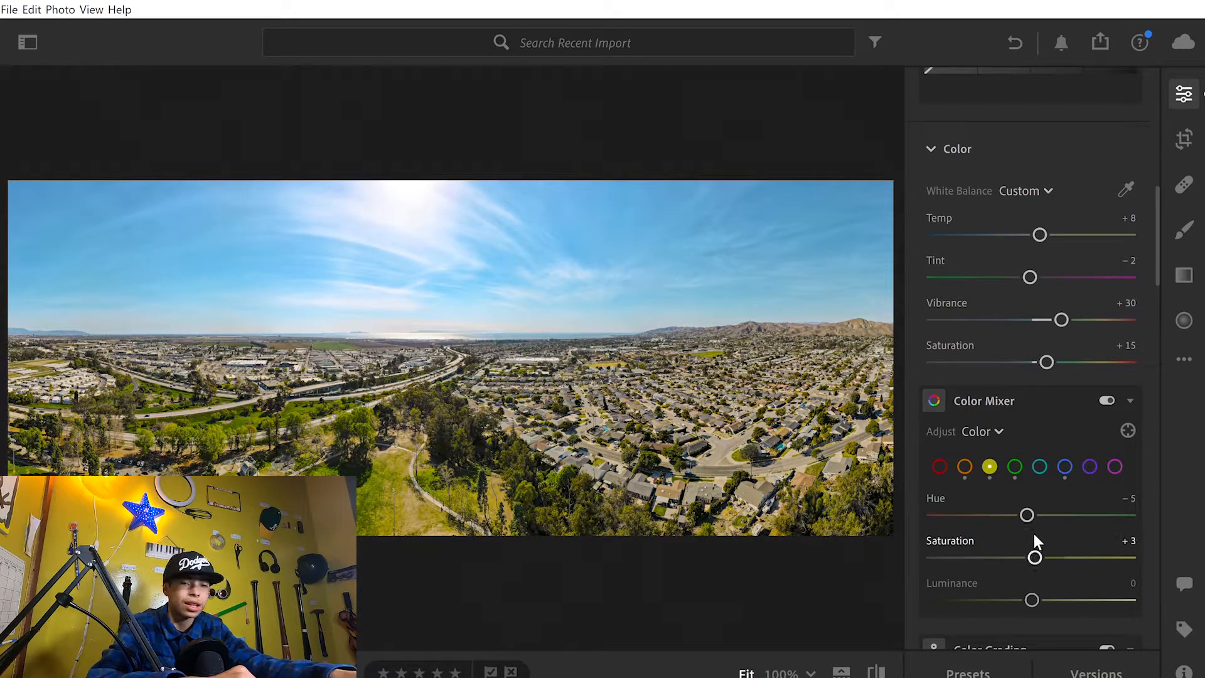
pyautogui.moveTo(1128, 540); pyautogui.dragTo(1132, 540)
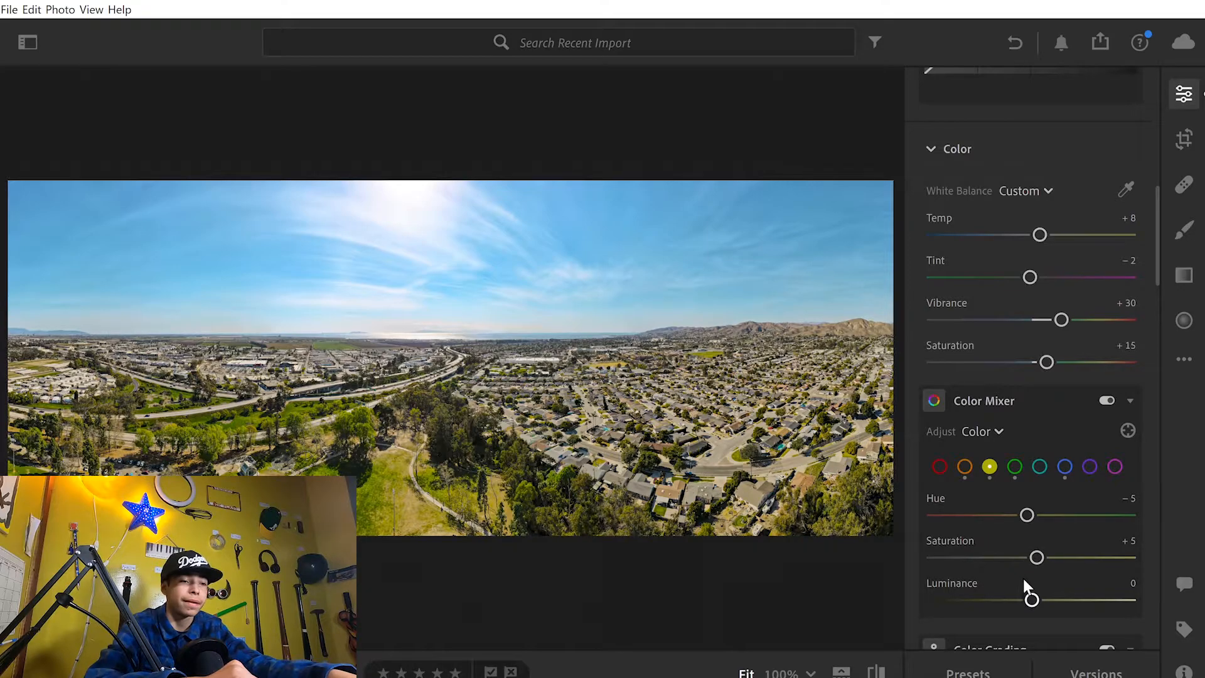
pyautogui.moveTo(1030, 593)
pyautogui.mouseDown()
pyautogui.moveTo(1060, 587)
pyautogui.moveTo(1048, 590)
pyautogui.mouseUp()
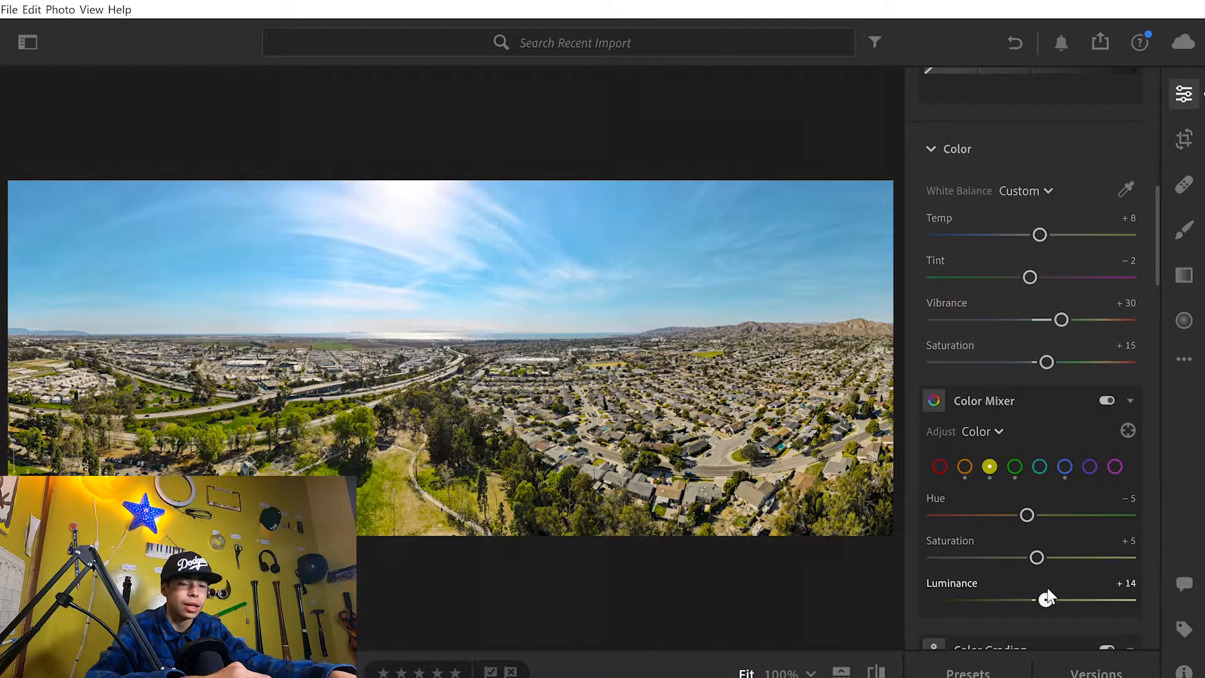
pyautogui.click(301, 384)
pyautogui.moveTo(722, 267); pyautogui.dragTo(502, 294)
pyautogui.click(509, 294)
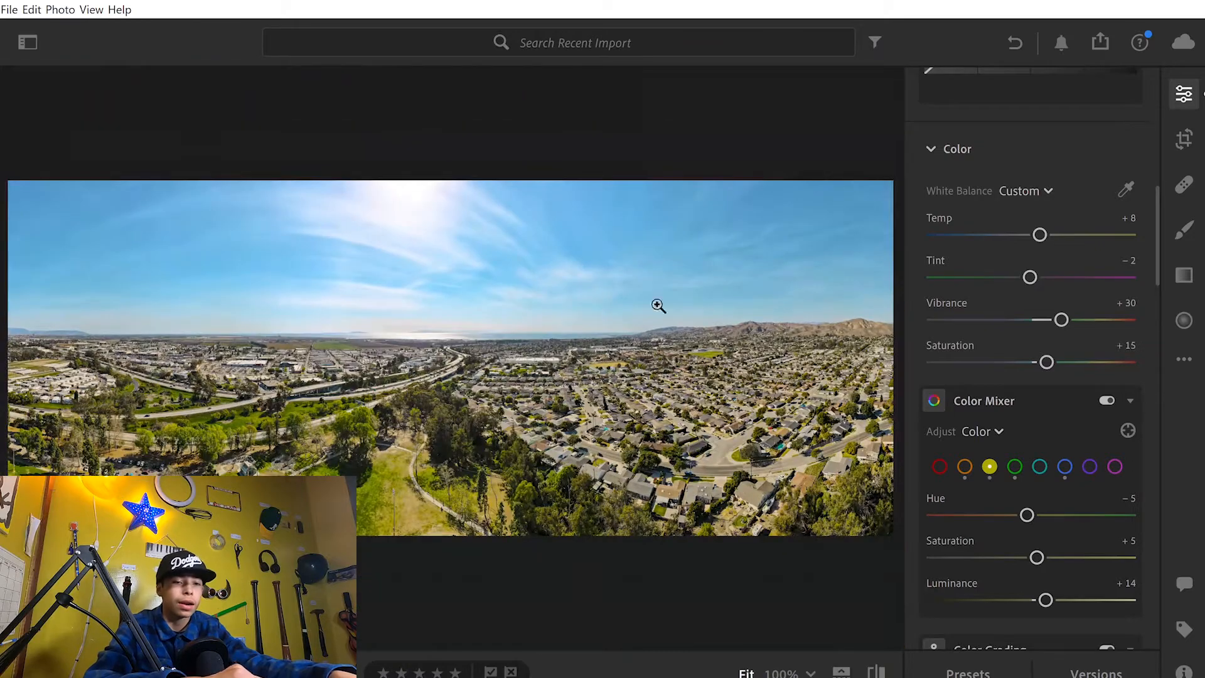
# Try shifting the magenta hue and the red hue, the latter to +39, and reset both to zero
pyautogui.scroll(-2, 992, 477)
pyautogui.scroll(1, 992, 477)
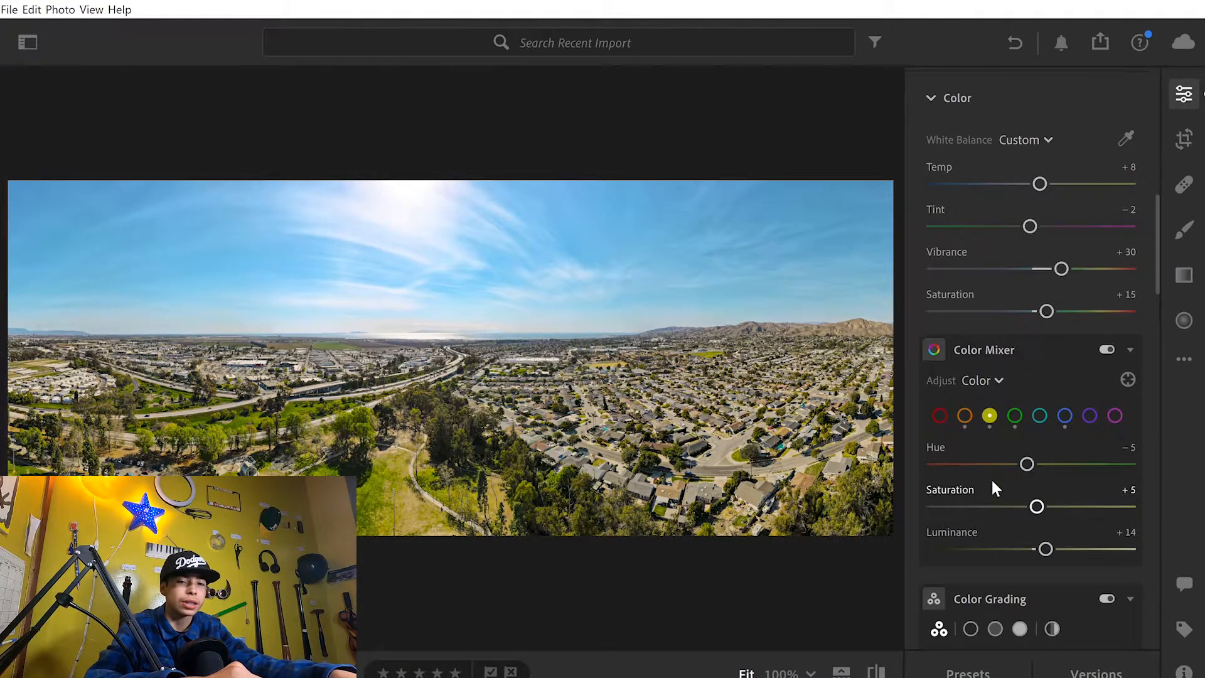
pyautogui.click(1115, 416)
pyautogui.moveTo(1045, 464)
pyautogui.mouseDown()
pyautogui.moveTo(1114, 465)
pyautogui.moveTo(895, 452)
pyautogui.moveTo(1062, 451)
pyautogui.mouseUp()
pyautogui.doubleClick(1061, 464)
pyautogui.click(939, 416)
pyautogui.moveTo(1029, 462); pyautogui.dragTo(1100, 507)
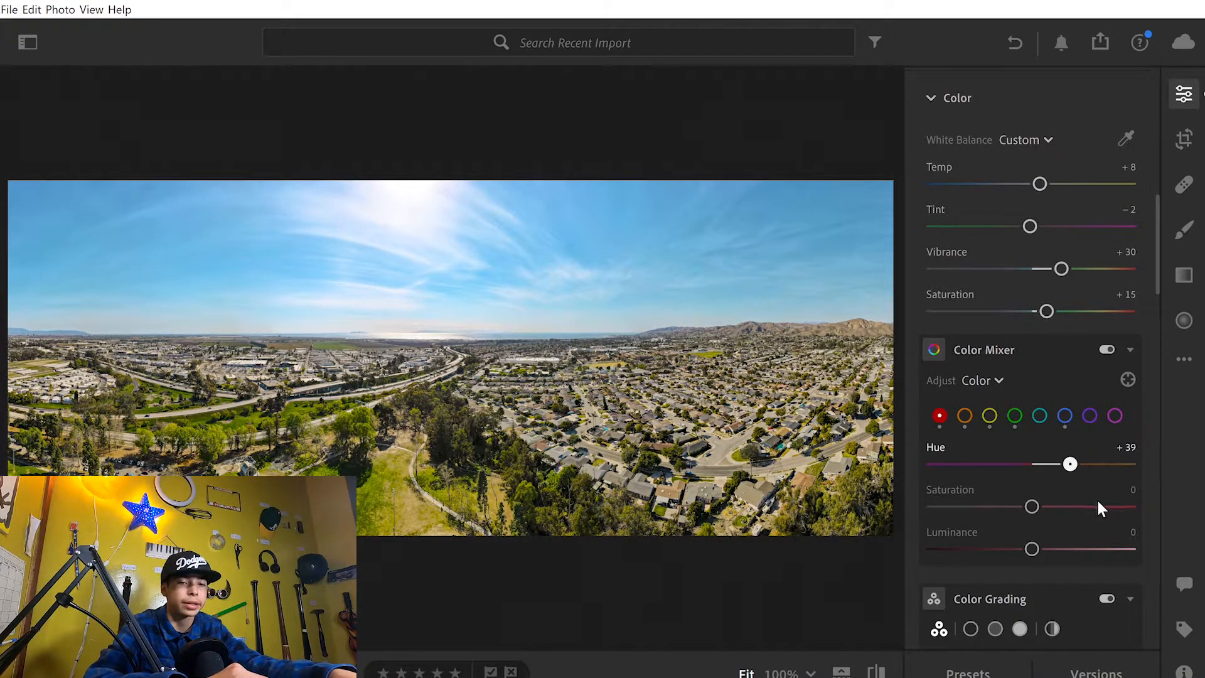
pyautogui.doubleClick(1105, 447)
# Compare the photo with and without the Color Mixer adjustments and against the original
pyautogui.click(1105, 345)
pyautogui.click(1106, 345)
pyautogui.press('\\')
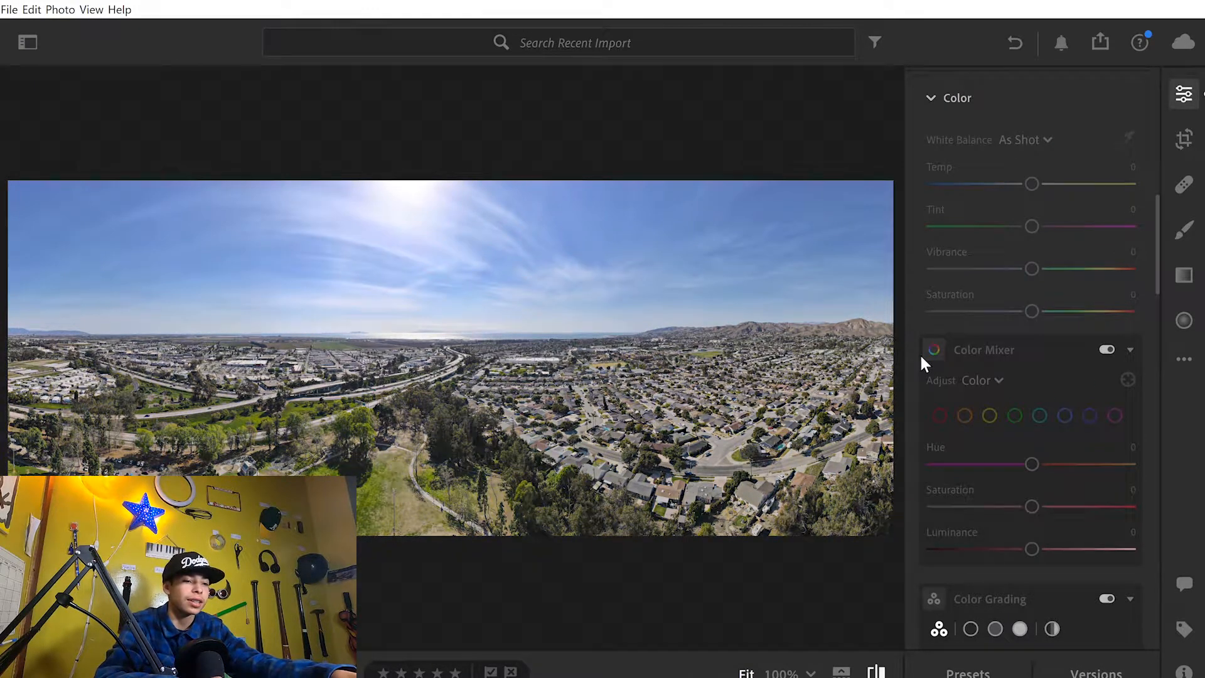
pyautogui.press('\\')
pyautogui.press('\\')
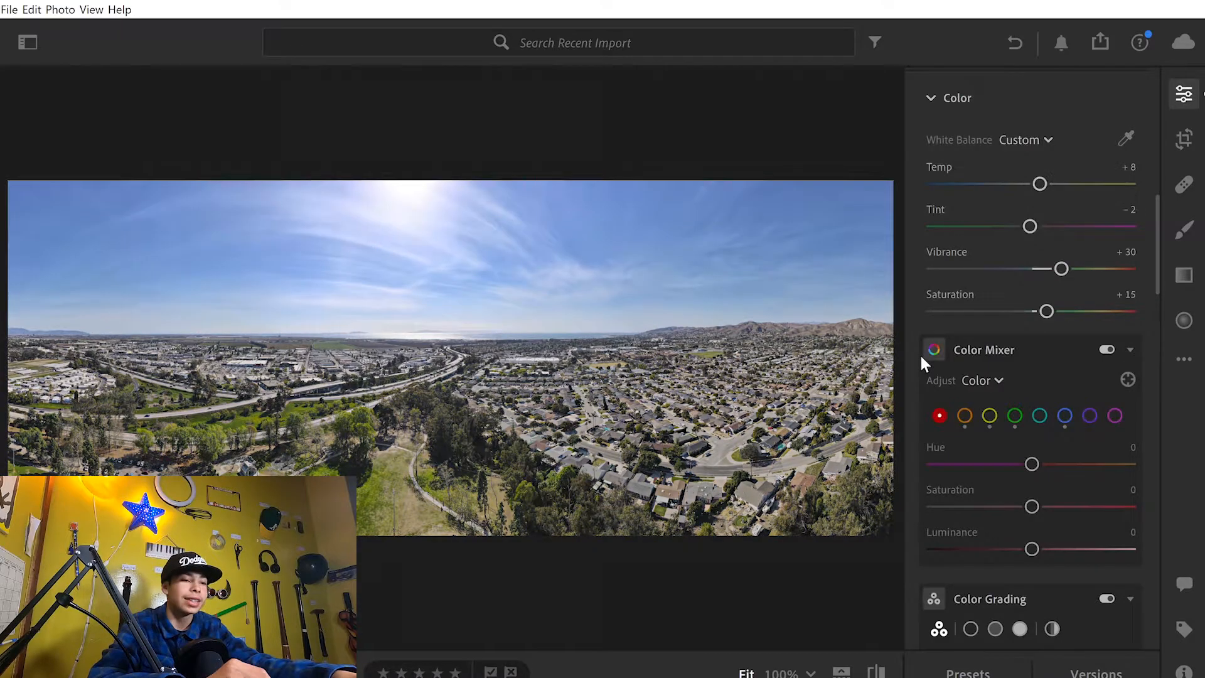
pyautogui.scroll(3, 1014, 419)
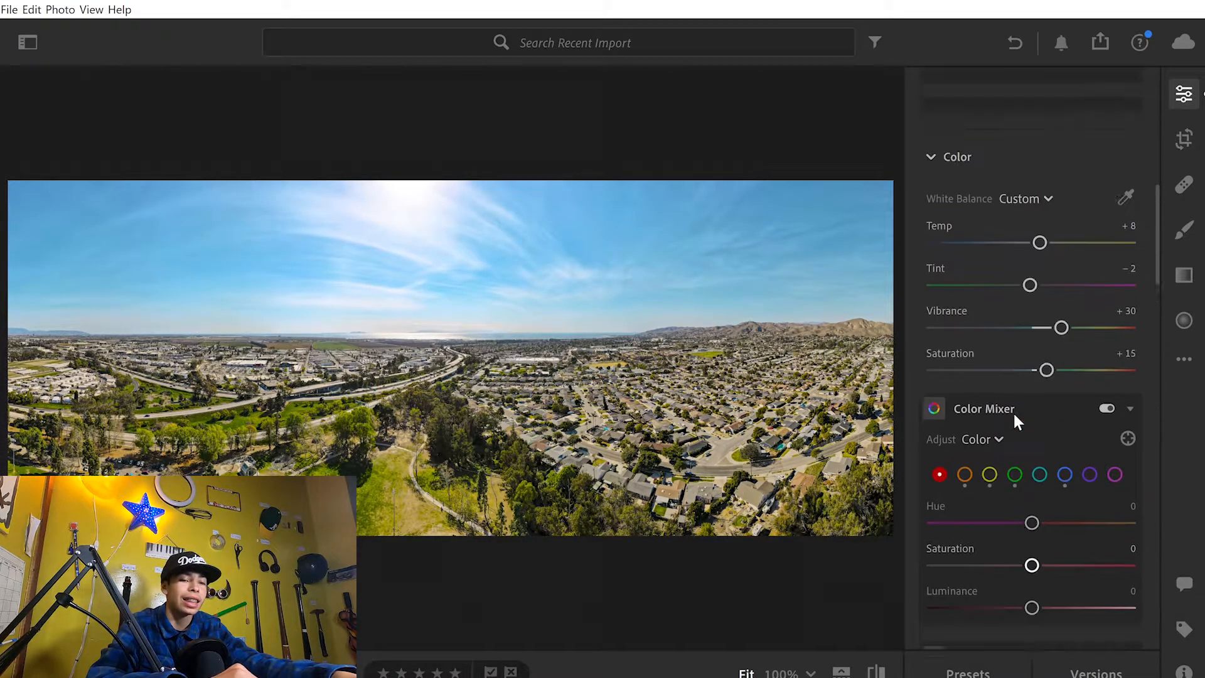
# Set the blue channel's hue to −15 in the Color Mixer
pyautogui.scroll(-1, 1018, 422)
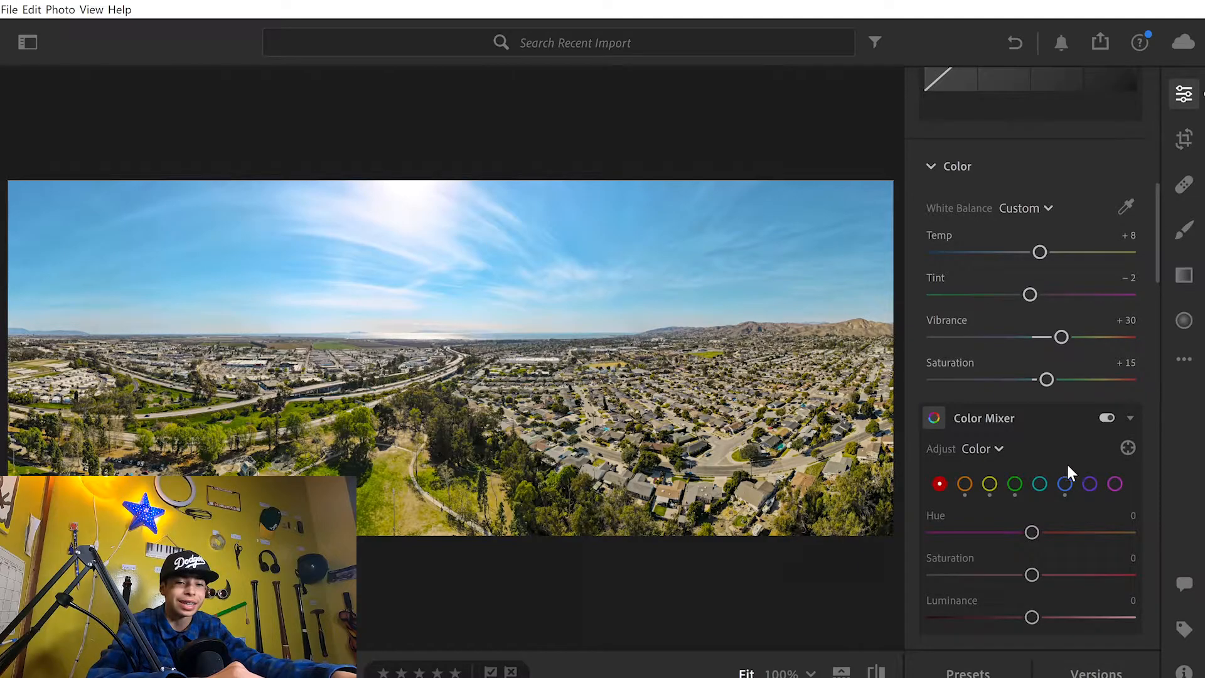
pyautogui.click(1065, 483)
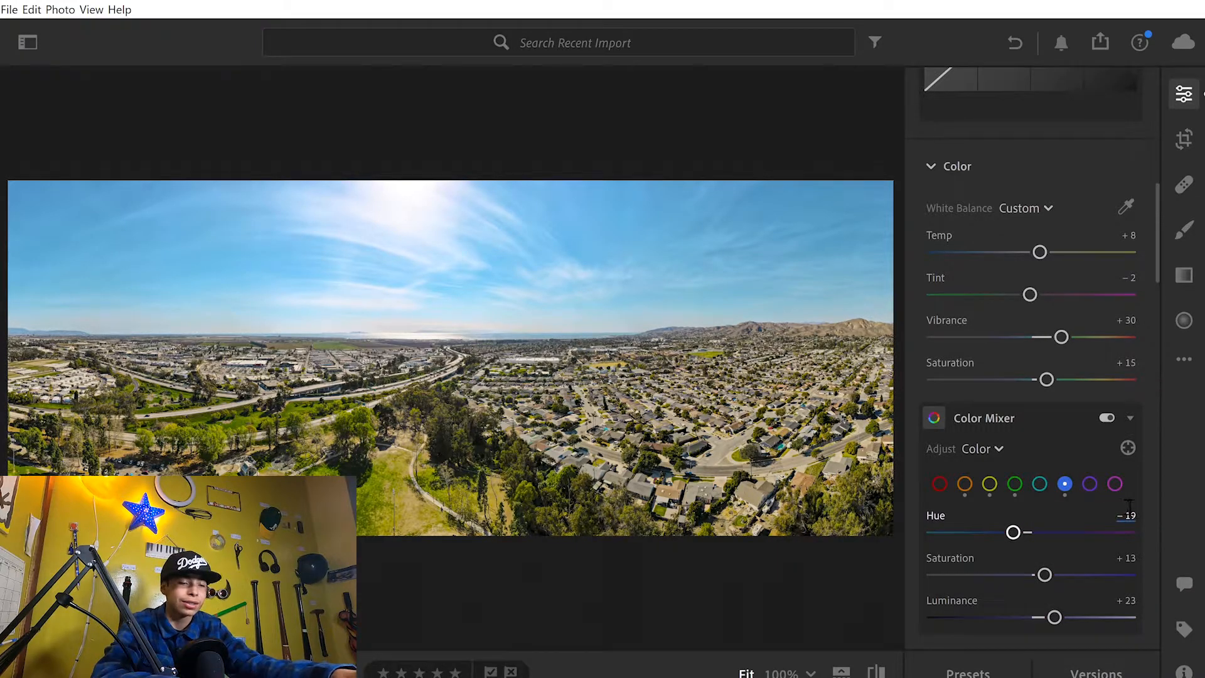
pyautogui.press('BackSpace')
pyautogui.write('5')
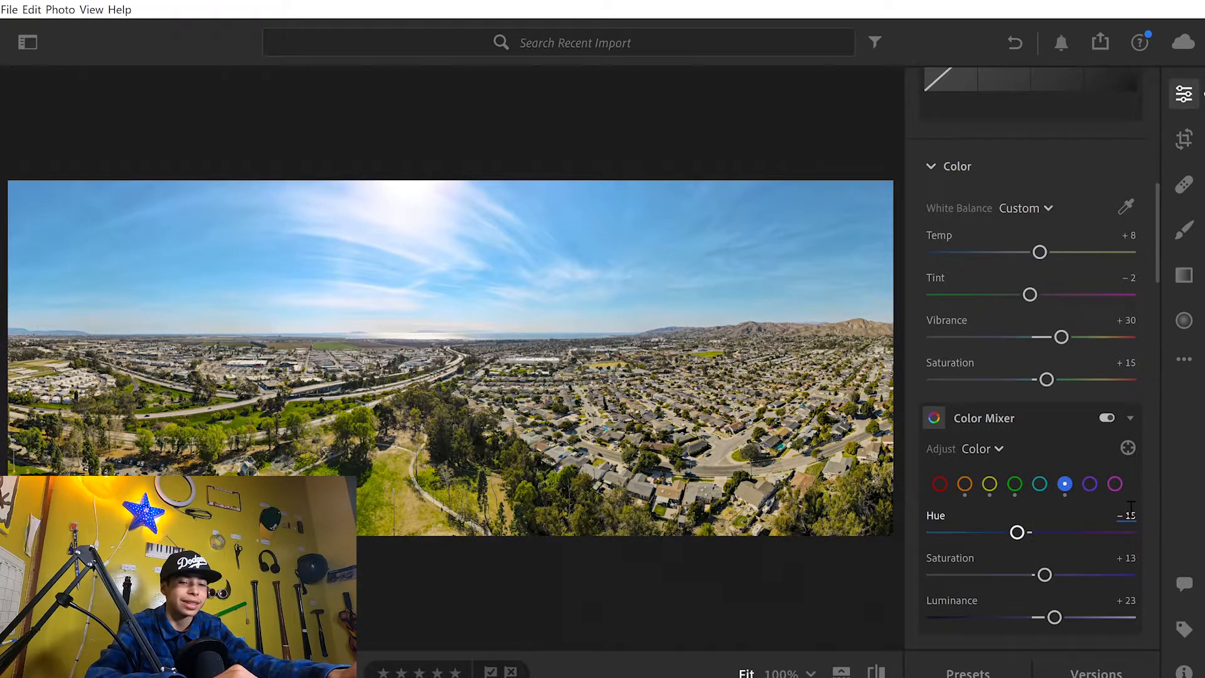
# In Color Grading, give the midtones a very slight green tint and lower their luminance a little
pyautogui.scroll(-6, 982, 498)
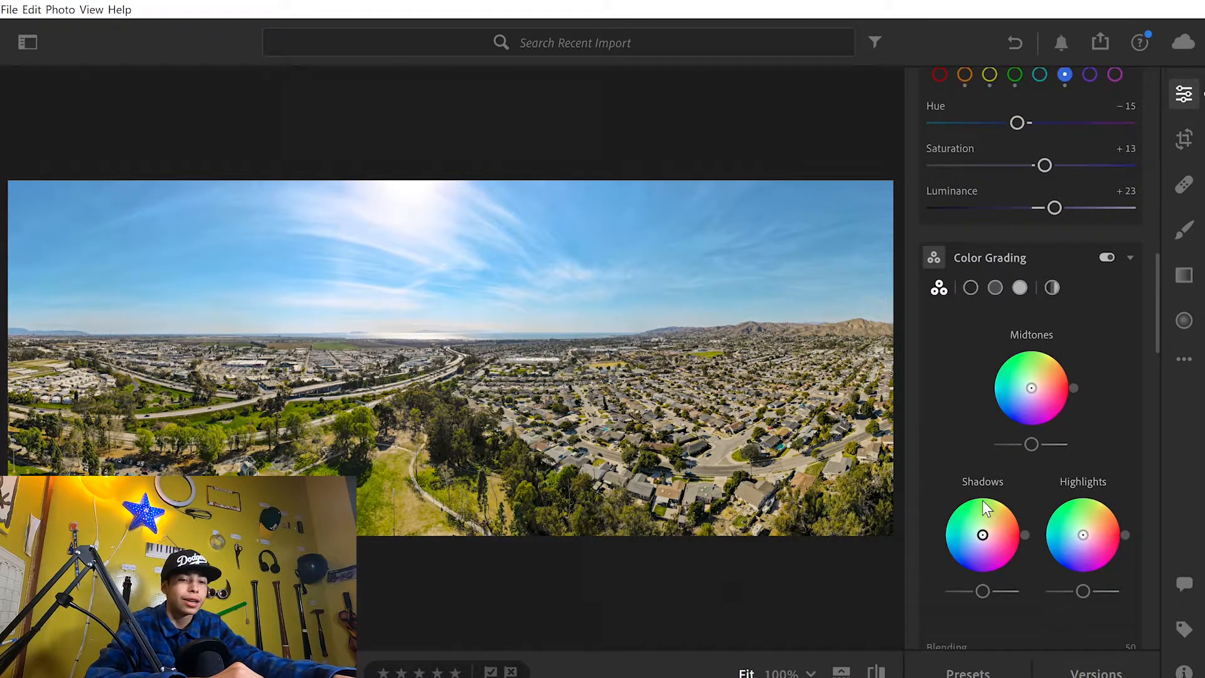
pyautogui.scroll(1, 981, 500)
pyautogui.scroll(-3, 981, 500)
pyautogui.scroll(3, 982, 499)
pyautogui.scroll(-1, 981, 500)
pyautogui.scroll(-1, 981, 500)
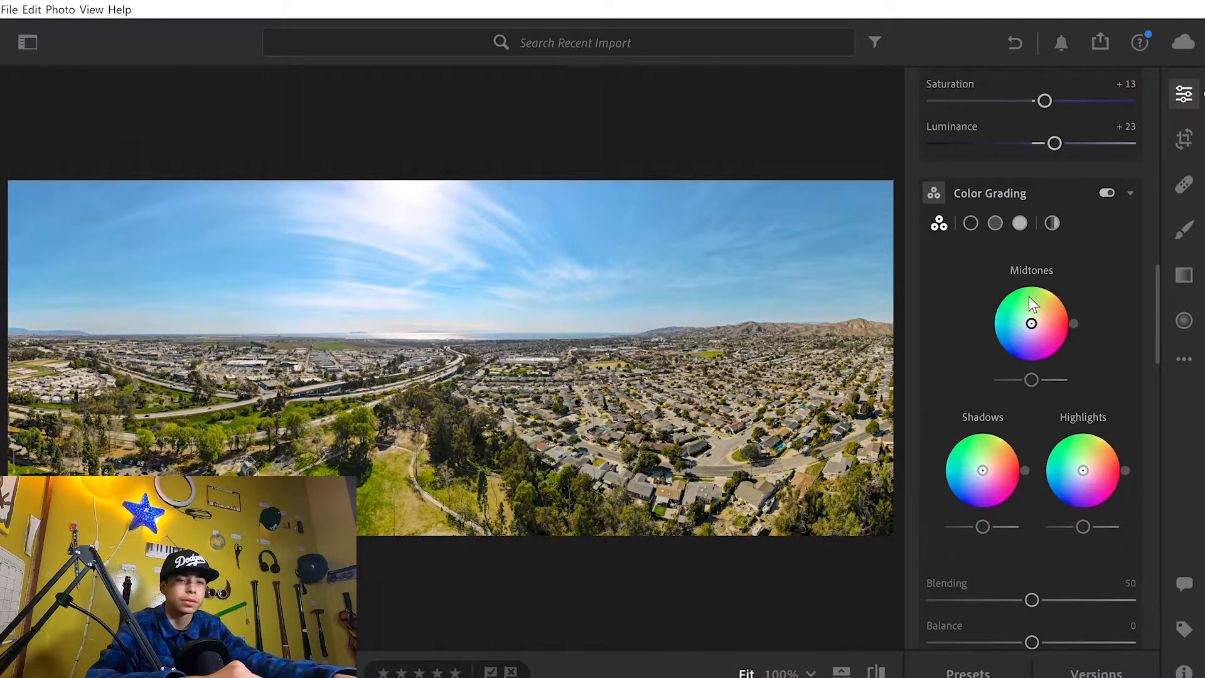
pyautogui.click(970, 223)
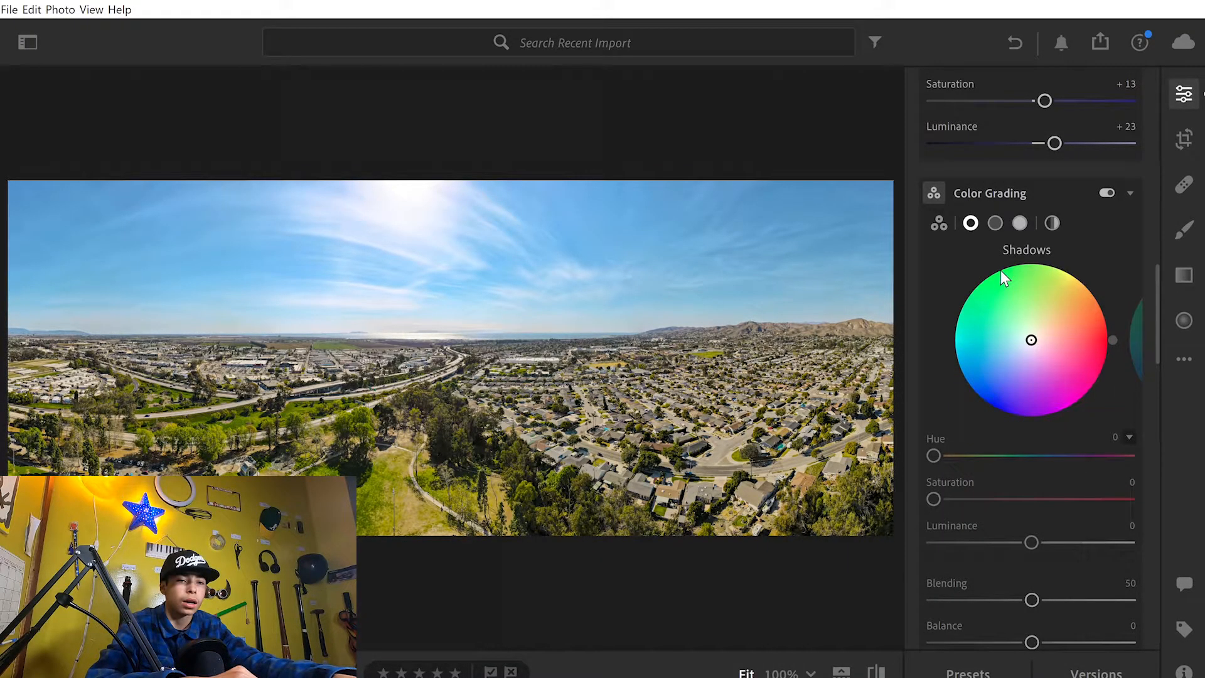
pyautogui.click(941, 220)
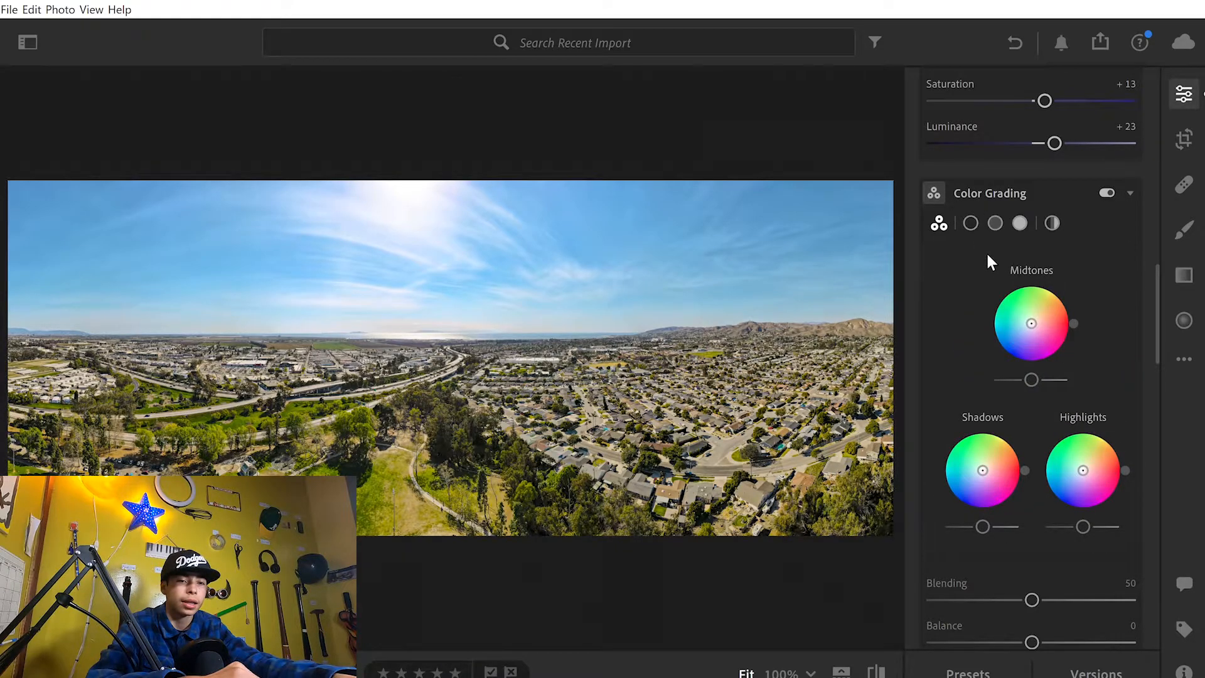
pyautogui.scroll(-1, 991, 296)
pyautogui.moveTo(1030, 240)
pyautogui.mouseDown()
pyautogui.moveTo(1008, 240)
pyautogui.moveTo(1052, 234)
pyautogui.moveTo(1039, 264)
pyautogui.moveTo(1025, 260)
pyautogui.moveTo(1038, 264)
pyautogui.moveTo(1030, 244)
pyautogui.mouseUp()
pyautogui.moveTo(1031, 305)
pyautogui.mouseDown()
pyautogui.moveTo(976, 284)
pyautogui.moveTo(1052, 280)
pyautogui.moveTo(997, 292)
pyautogui.moveTo(1026, 304)
pyautogui.mouseUp()
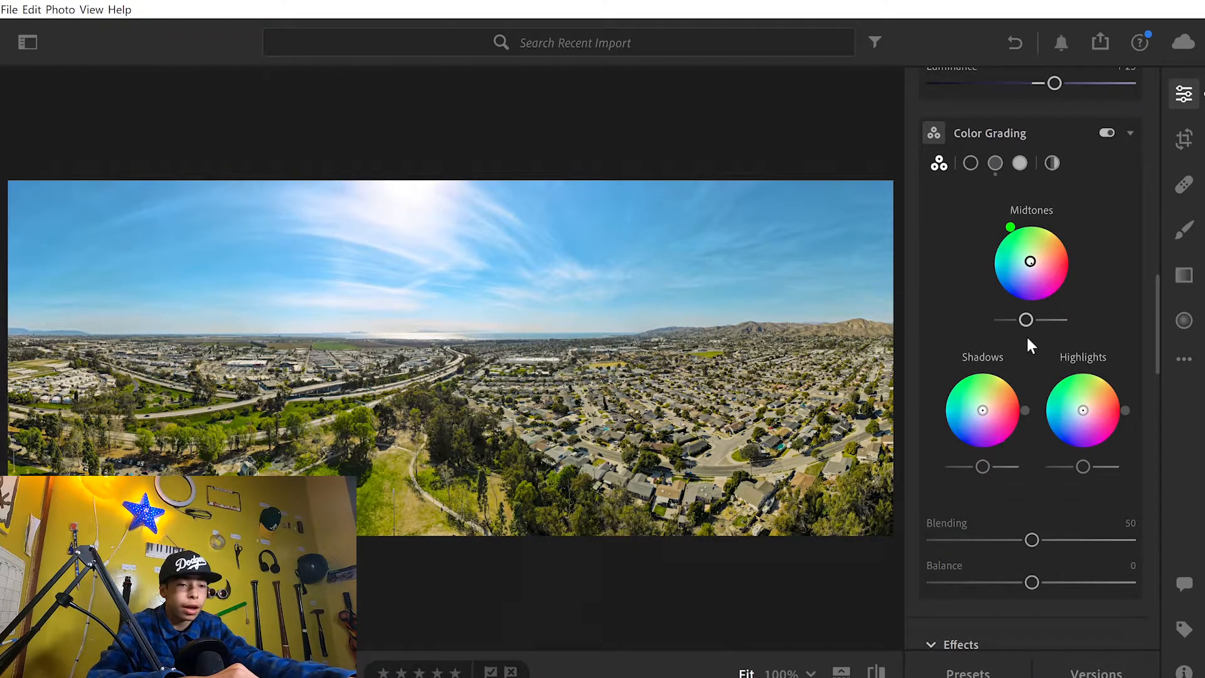
# Try darkening the shadows strongly and slightly, and try teal shadow tints at hue 157, saturation 31 and hue 167, saturation 34
pyautogui.scroll(-2, 1029, 377)
pyautogui.moveTo(985, 380); pyautogui.dragTo(925, 380)
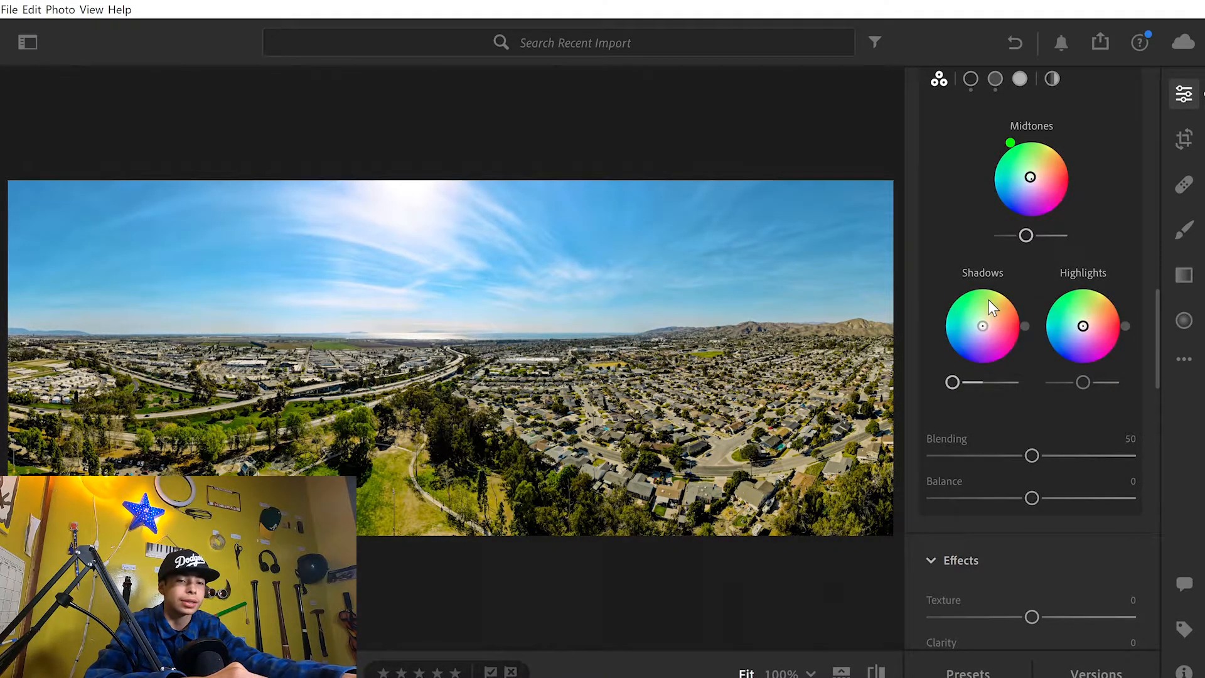
pyautogui.click(974, 381)
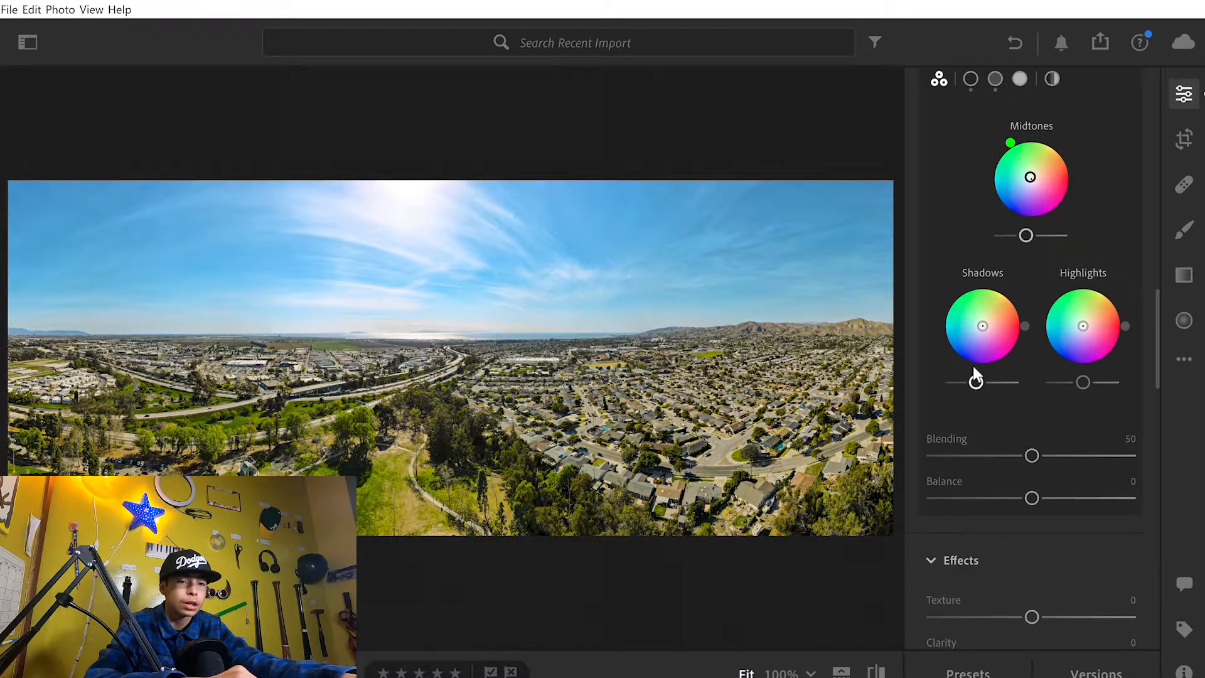
pyautogui.moveTo(976, 305); pyautogui.dragTo(975, 305)
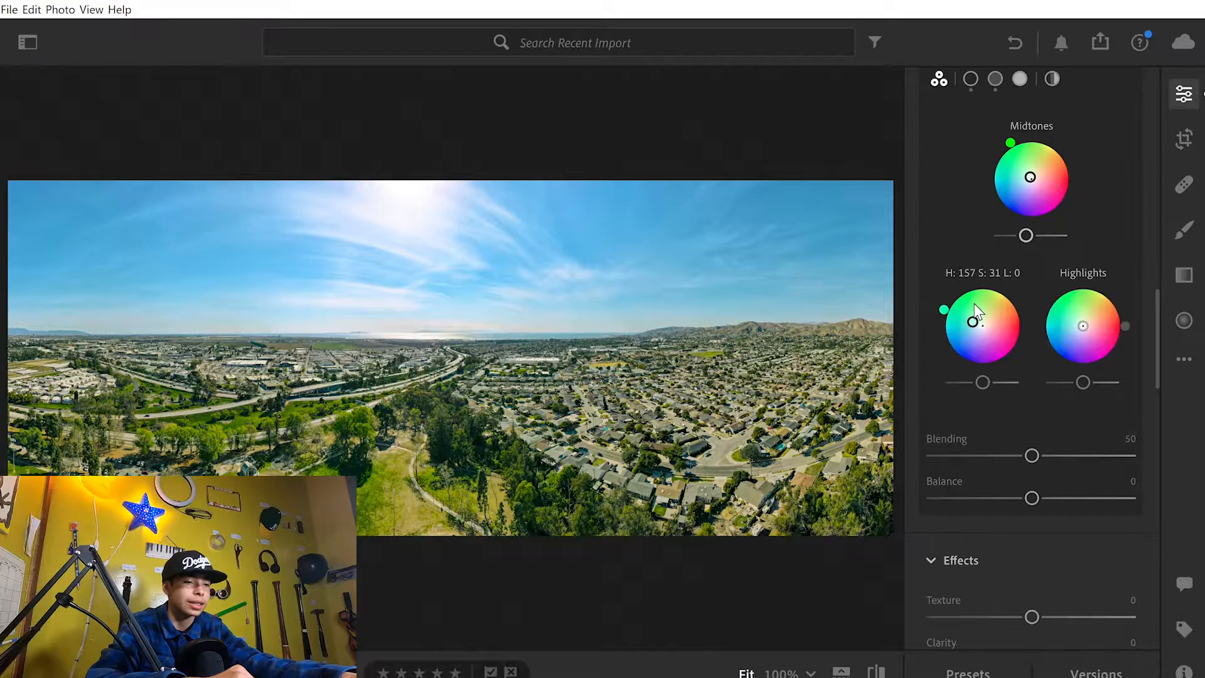
pyautogui.moveTo(999, 302); pyautogui.dragTo(969, 310)
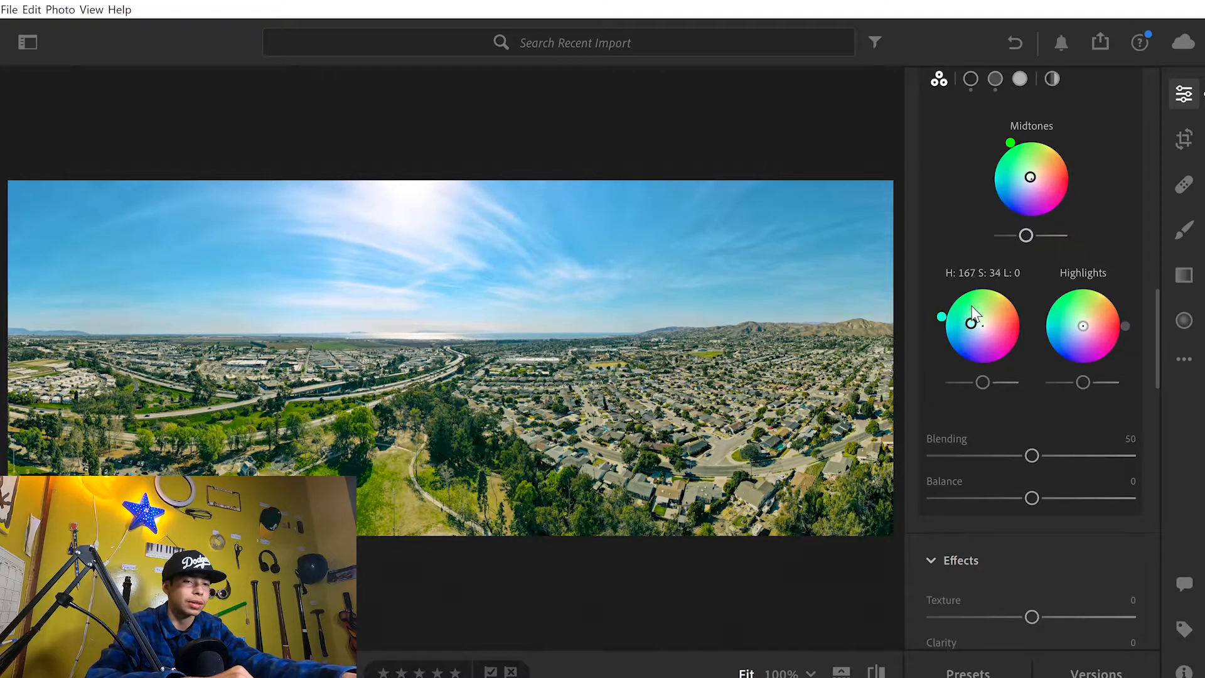
# Give the shadows a slight green tint and raise their luminance a little
pyautogui.moveTo(981, 304); pyautogui.dragTo(982, 318)
pyautogui.moveTo(982, 380); pyautogui.dragTo(992, 381)
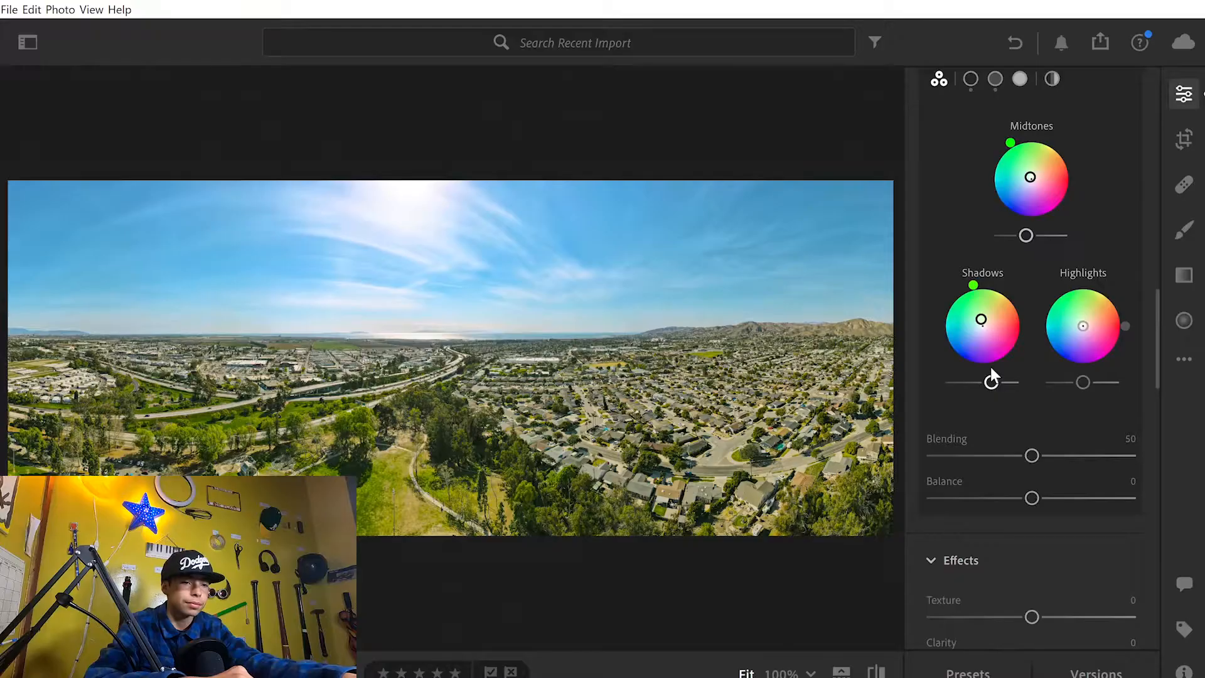
pyautogui.moveTo(990, 380)
pyautogui.mouseDown()
pyautogui.moveTo(977, 381)
pyautogui.moveTo(990, 373)
pyautogui.mouseUp()
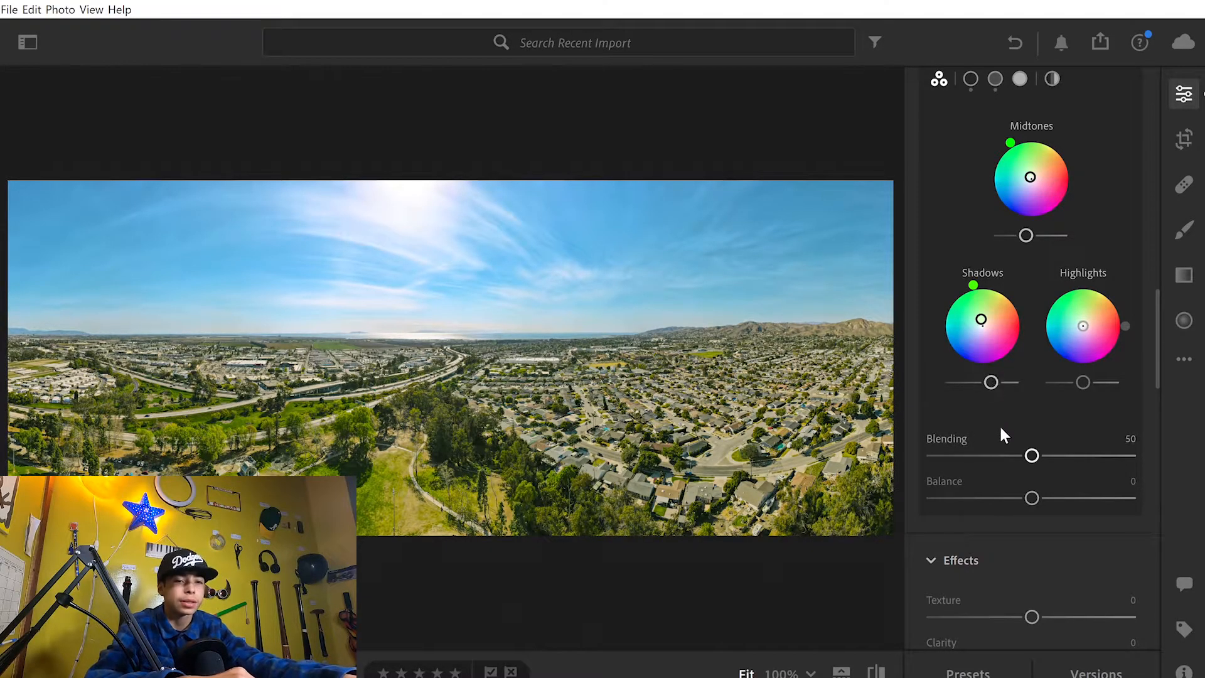
# Tint the highlights slightly and set the global color grade to hue 38, saturation 33 and luminance −19
pyautogui.moveTo(1081, 308); pyautogui.dragTo(1083, 313)
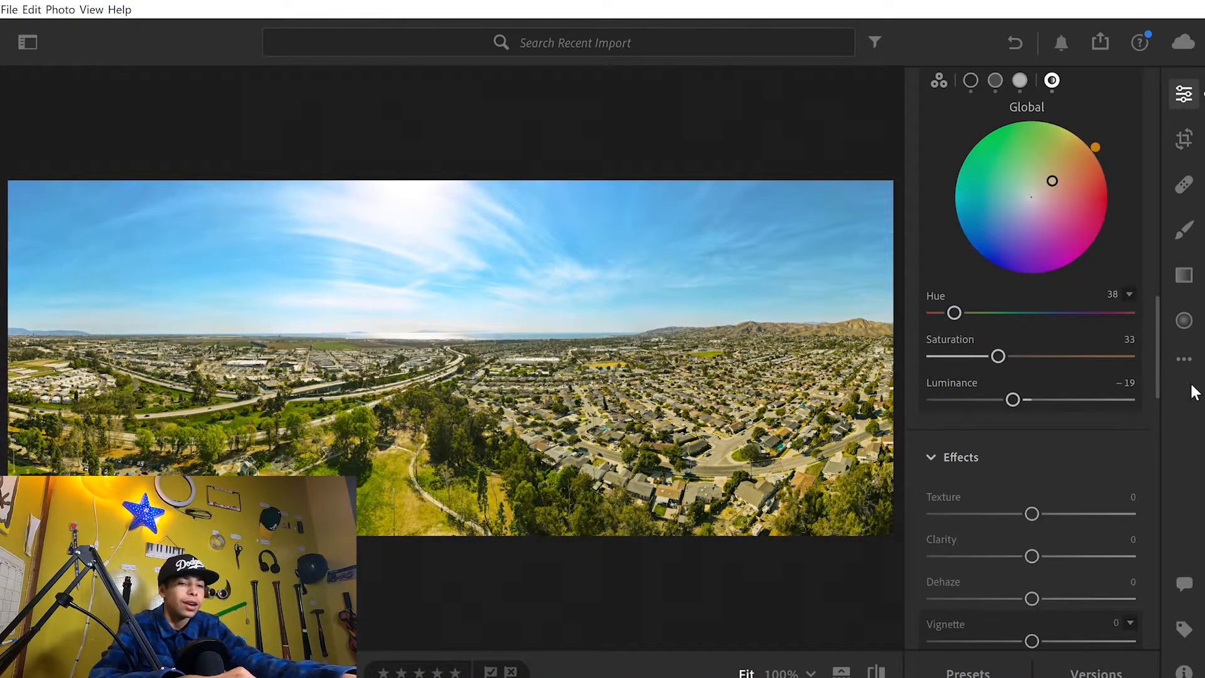
# Try the Texture effect at +14 and reset it to zero
pyautogui.scroll(-4, 1003, 521)
pyautogui.scroll(4, 1003, 521)
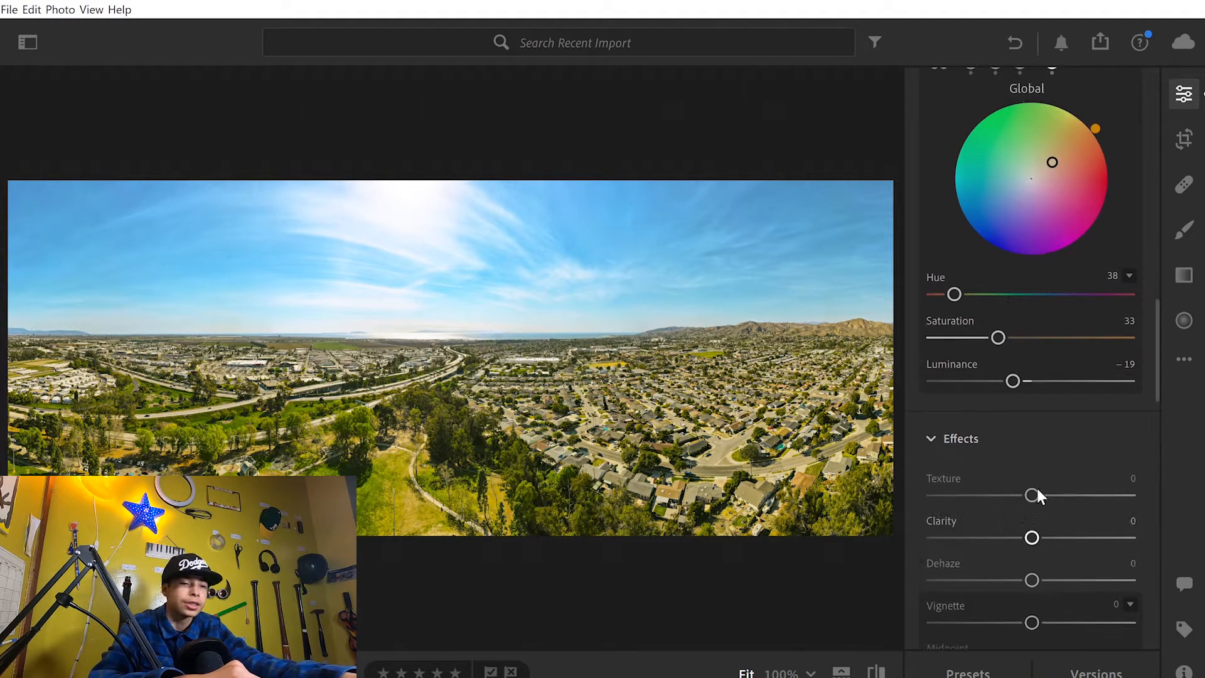
pyautogui.moveTo(1031, 495)
pyautogui.mouseDown()
pyautogui.moveTo(1058, 495)
pyautogui.moveTo(1005, 495)
pyautogui.moveTo(1046, 495)
pyautogui.mouseUp()
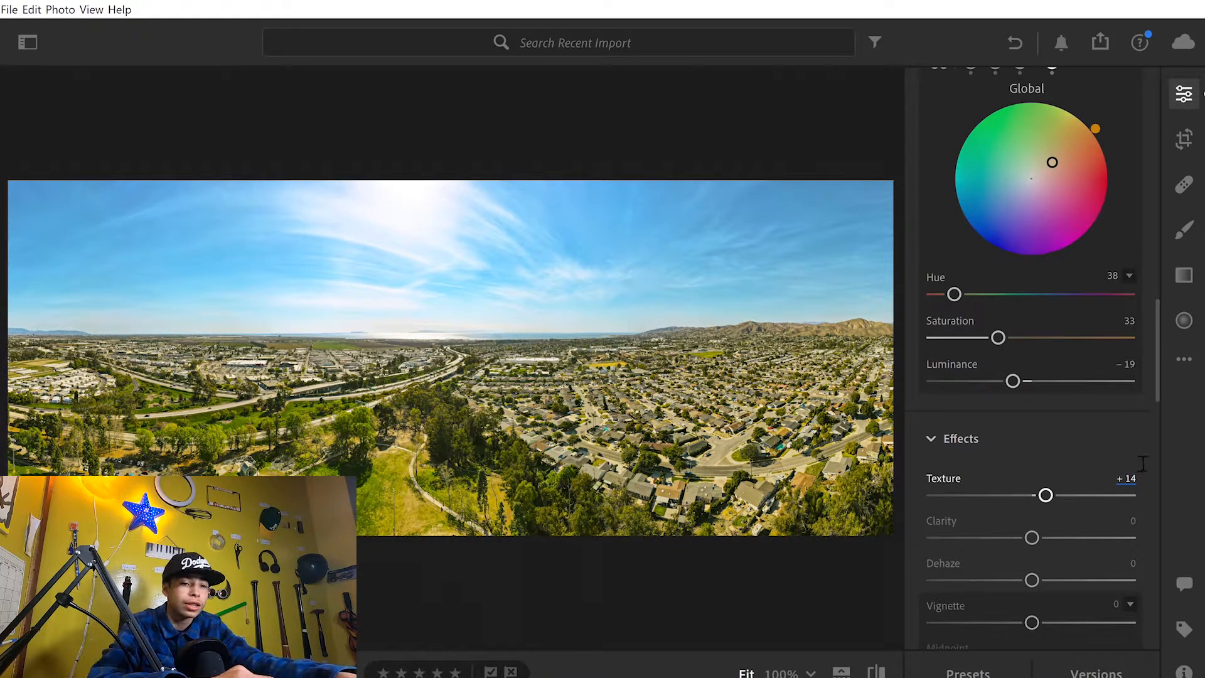
pyautogui.doubleClick(1045, 494)
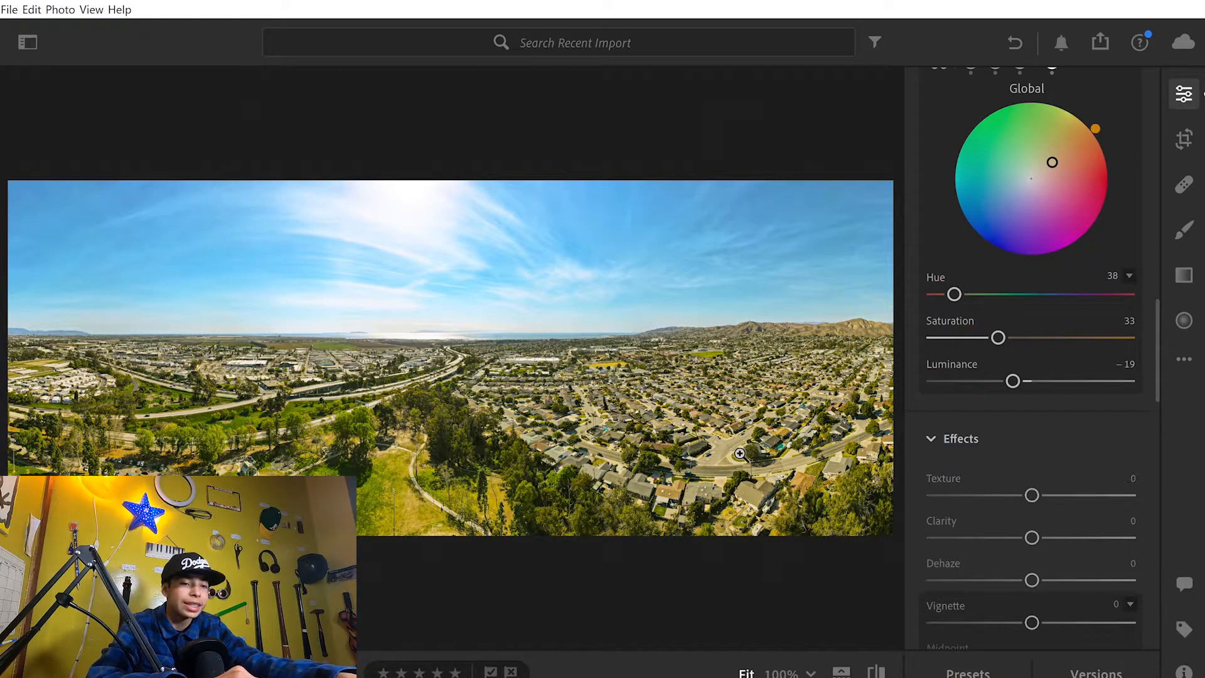
# Inspect the streets and houses, the ocean horizon and the bright sky around the sun up close
pyautogui.scroll(6, 739, 453)
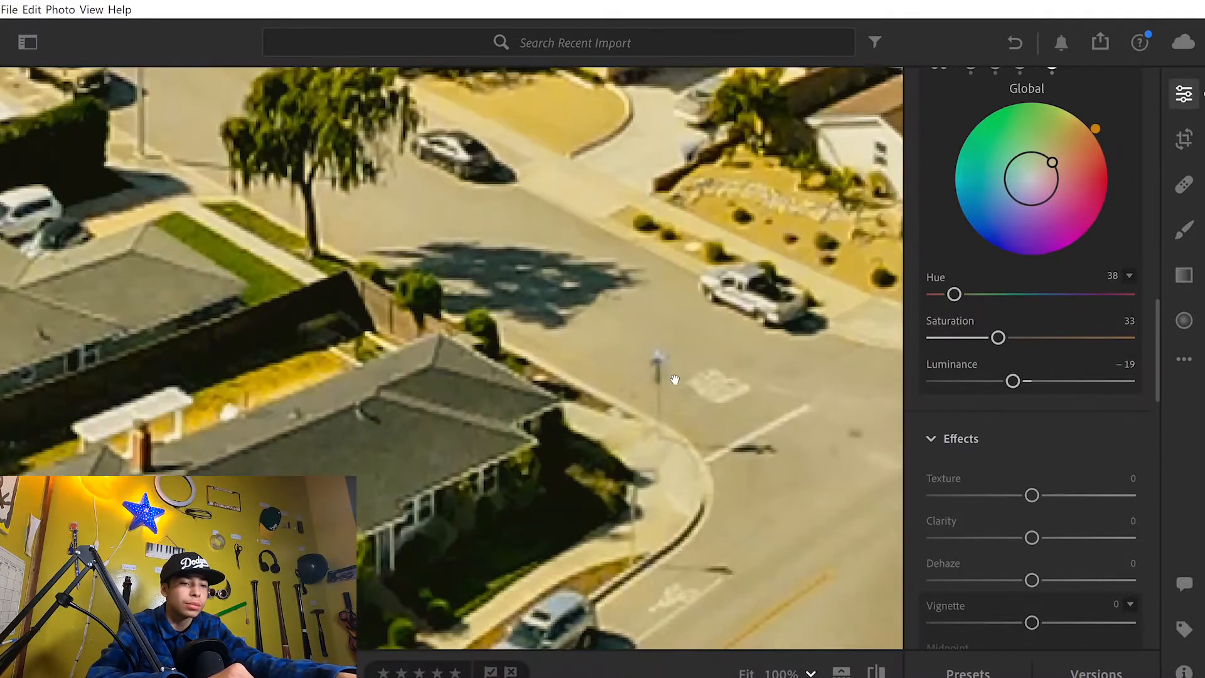
pyautogui.scroll(4, 565, 337)
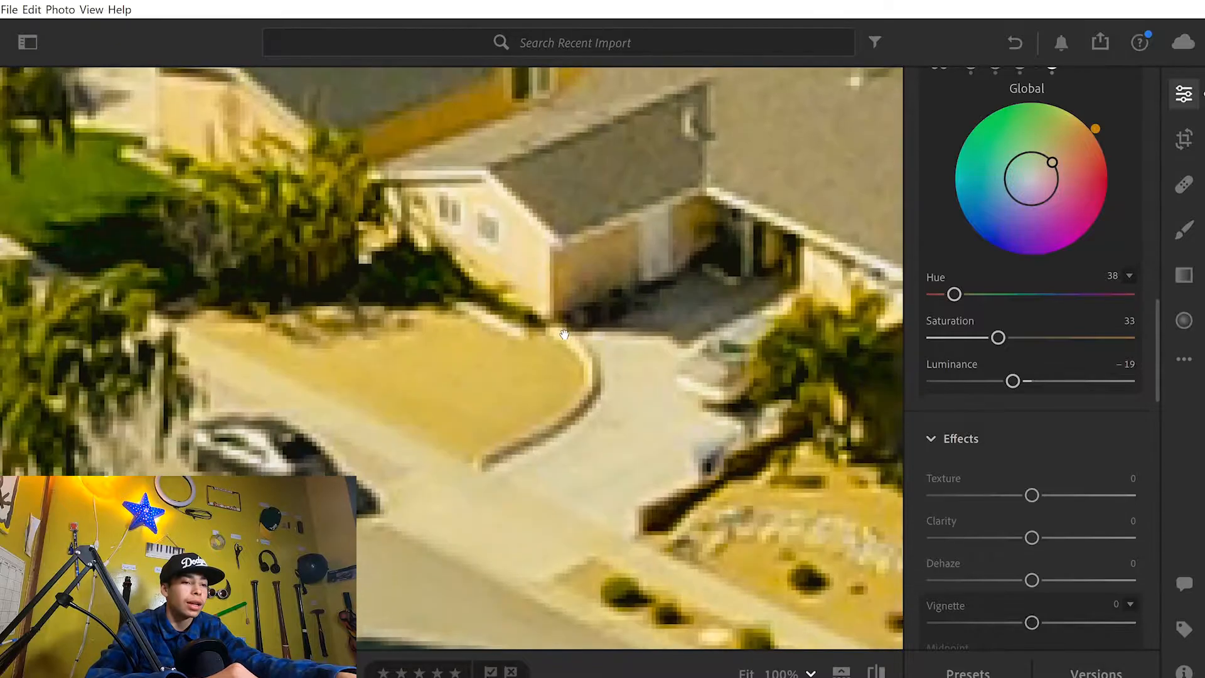
pyautogui.hscroll(-1, 564, 335)
pyautogui.hscroll(1, 565, 335)
pyautogui.hscroll(-2, 565, 335)
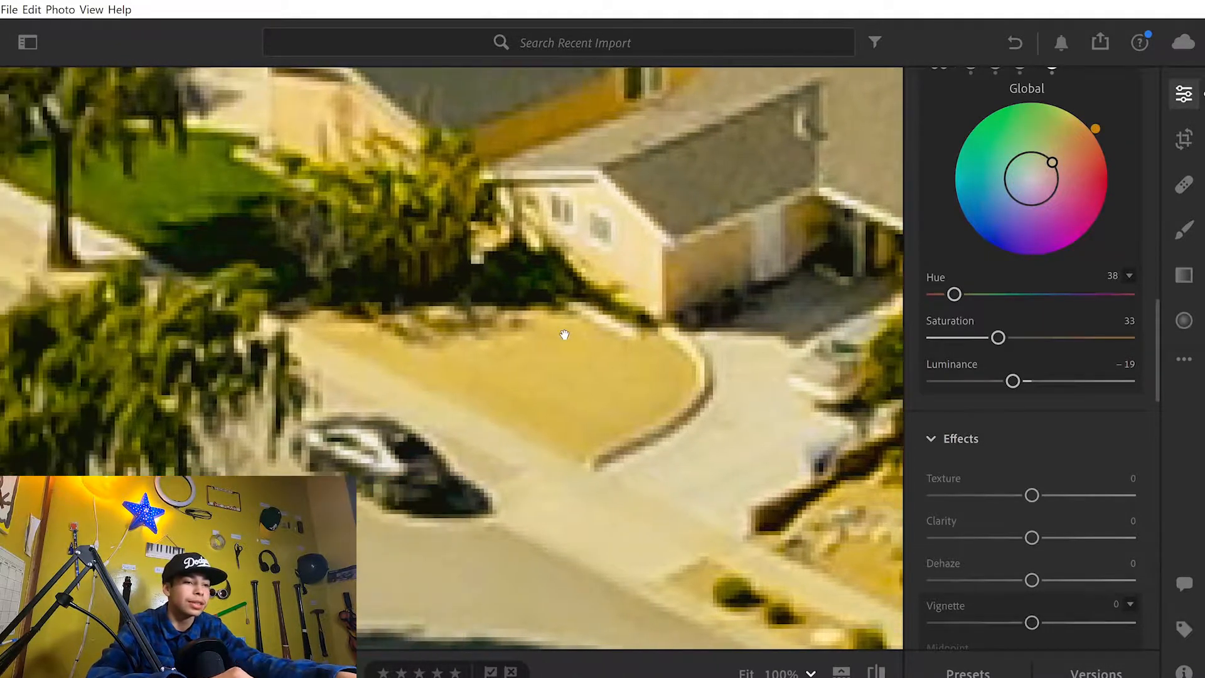
pyautogui.scroll(-3, 565, 335)
pyautogui.hscroll(-2, 564, 335)
pyautogui.scroll(4, 564, 335)
pyautogui.scroll(-3, 564, 335)
pyautogui.hscroll(-3, 564, 335)
pyautogui.scroll(4, 564, 334)
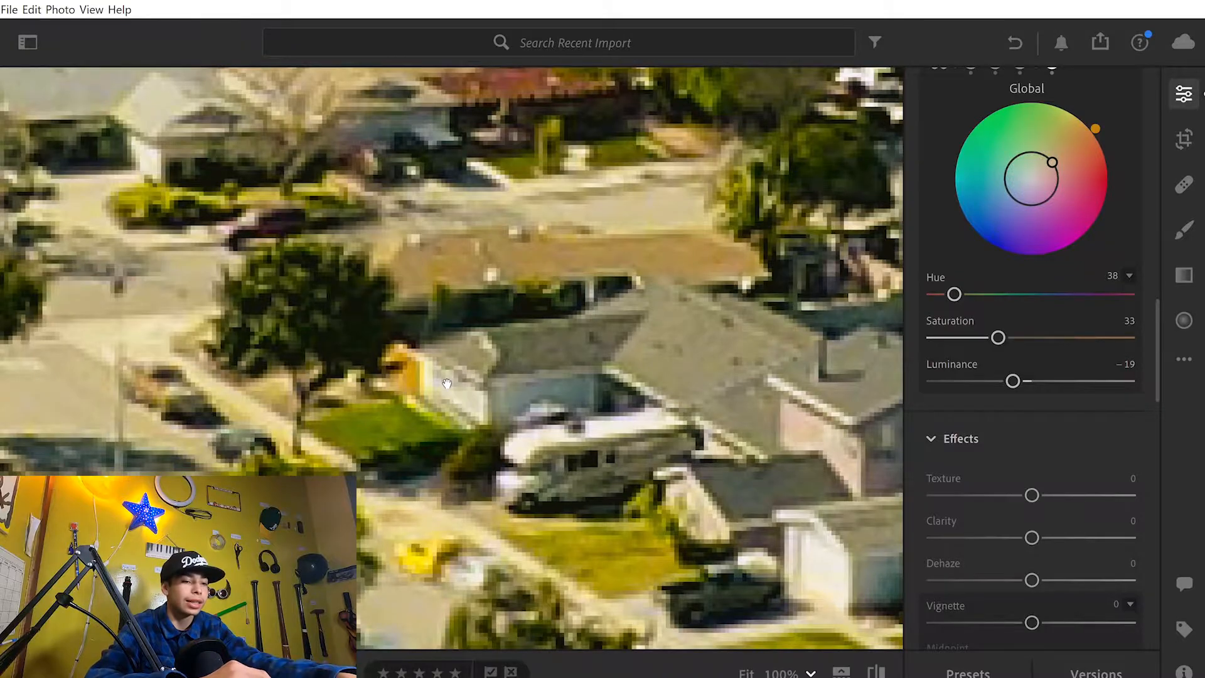
pyautogui.click(447, 383)
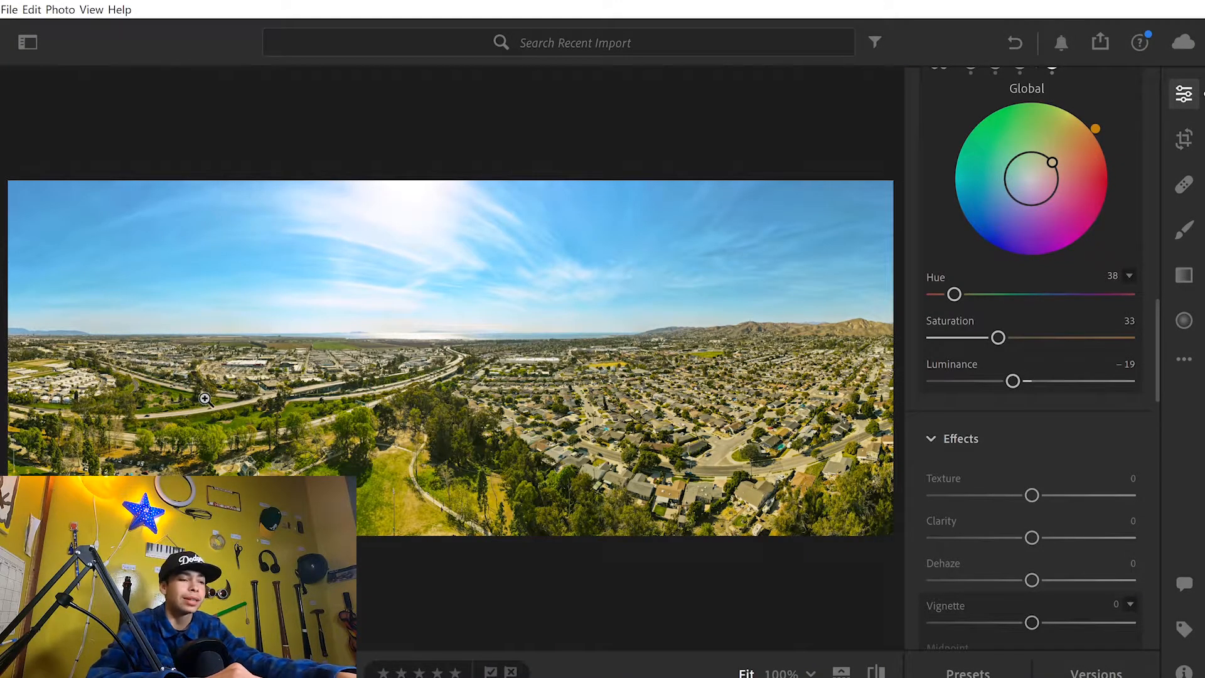
pyautogui.click(377, 317)
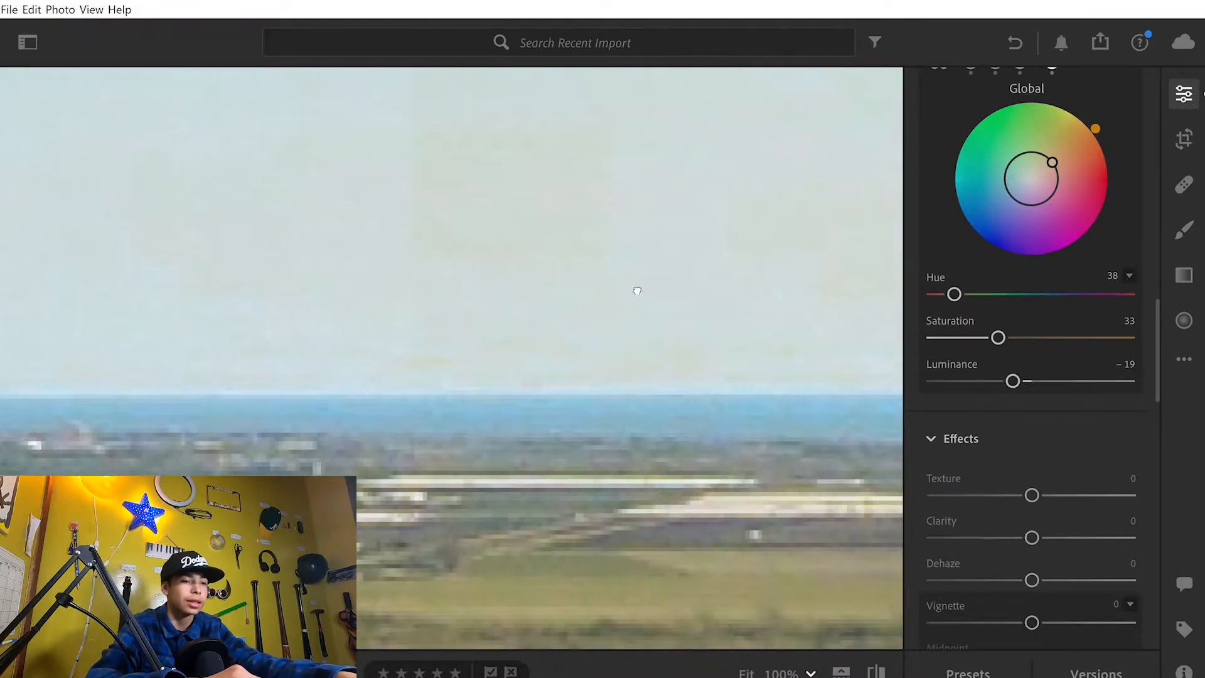
pyautogui.click(636, 286)
pyautogui.click(425, 191)
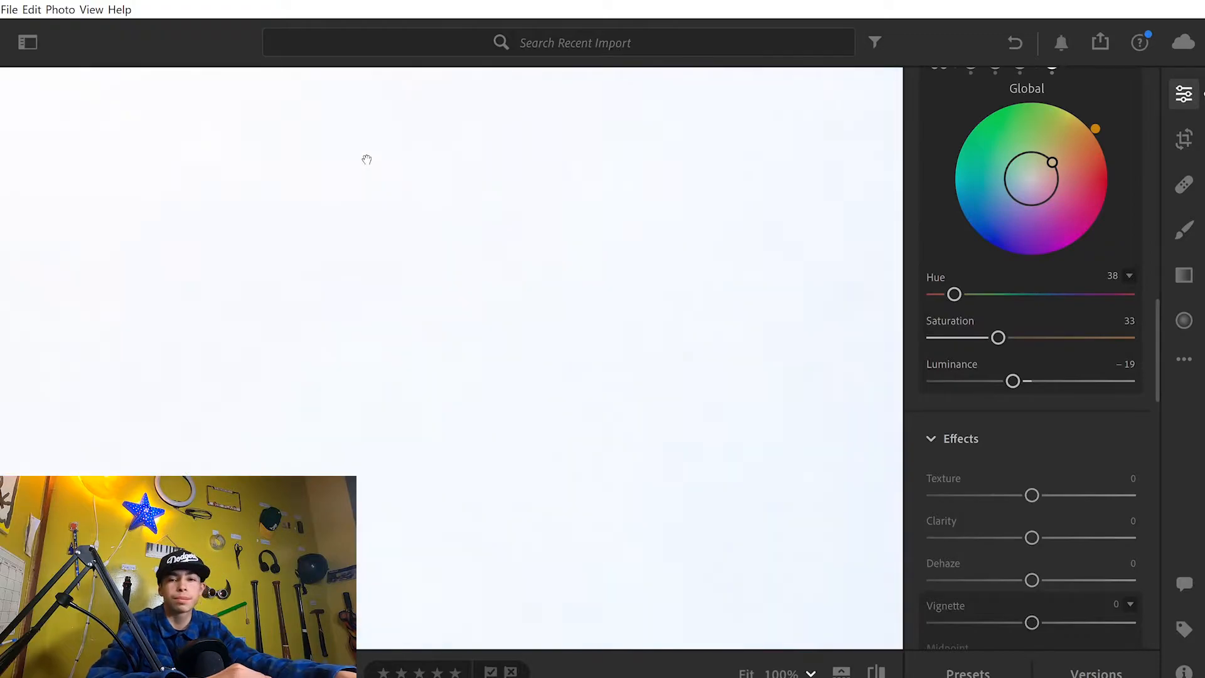
pyautogui.click(367, 160)
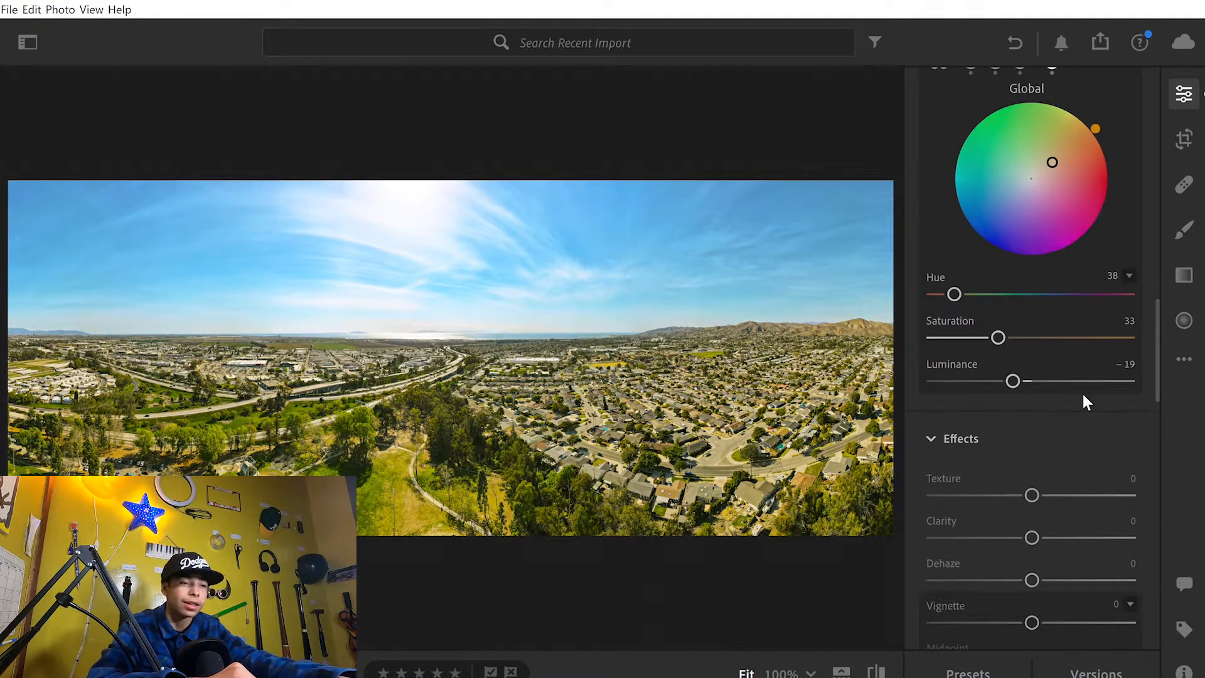
# Set the effects to Texture +3, Clarity +13 and Dehaze +8
pyautogui.scroll(-3, 1087, 401)
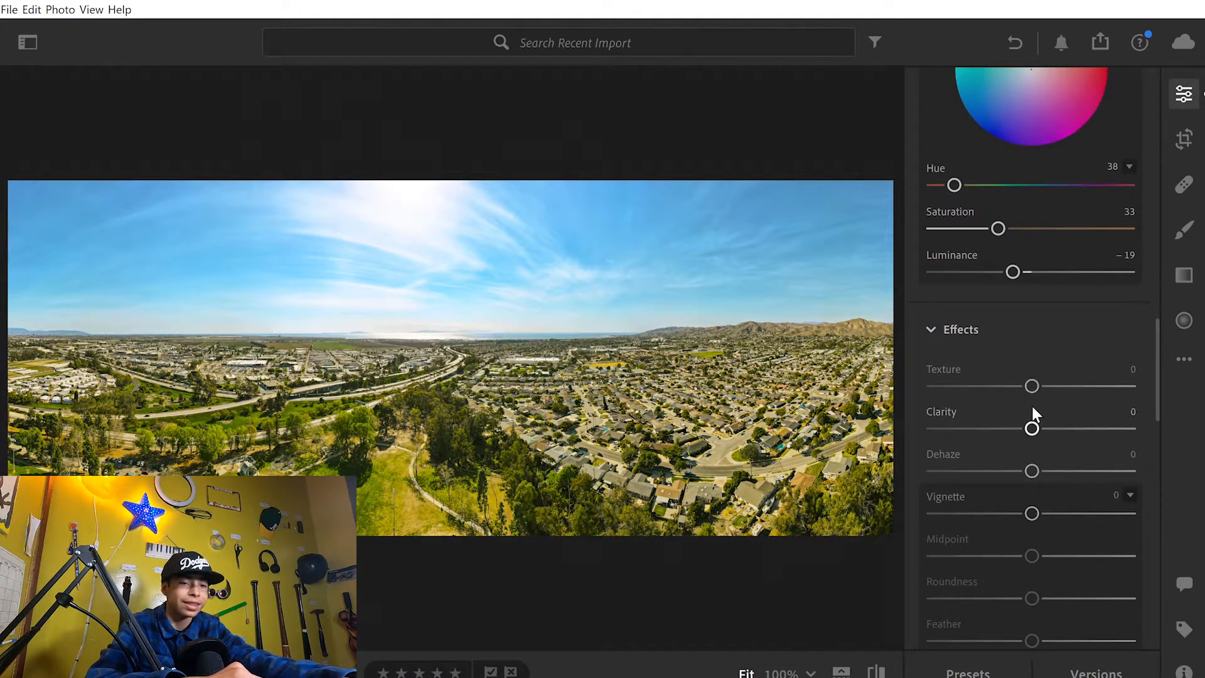
pyautogui.moveTo(1031, 470)
pyautogui.mouseDown()
pyautogui.moveTo(1072, 470)
pyautogui.moveTo(1029, 448)
pyautogui.moveTo(1039, 452)
pyautogui.mouseUp()
pyautogui.moveTo(1036, 446); pyautogui.dragTo(1034, 446)
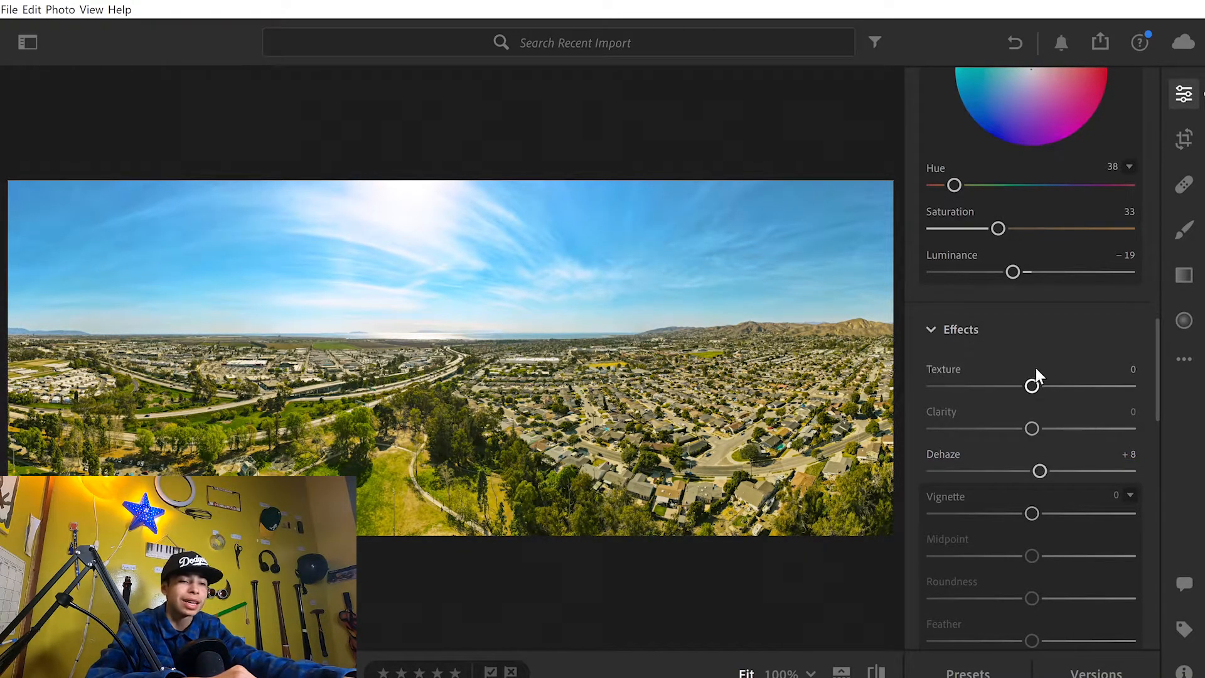
pyautogui.moveTo(1032, 411); pyautogui.dragTo(1034, 381)
pyautogui.moveTo(1048, 426); pyautogui.dragTo(1042, 428)
# Try a strong dark vignette and a light one at +40, and reset the vignette to zero
pyautogui.scroll(-1, 1040, 483)
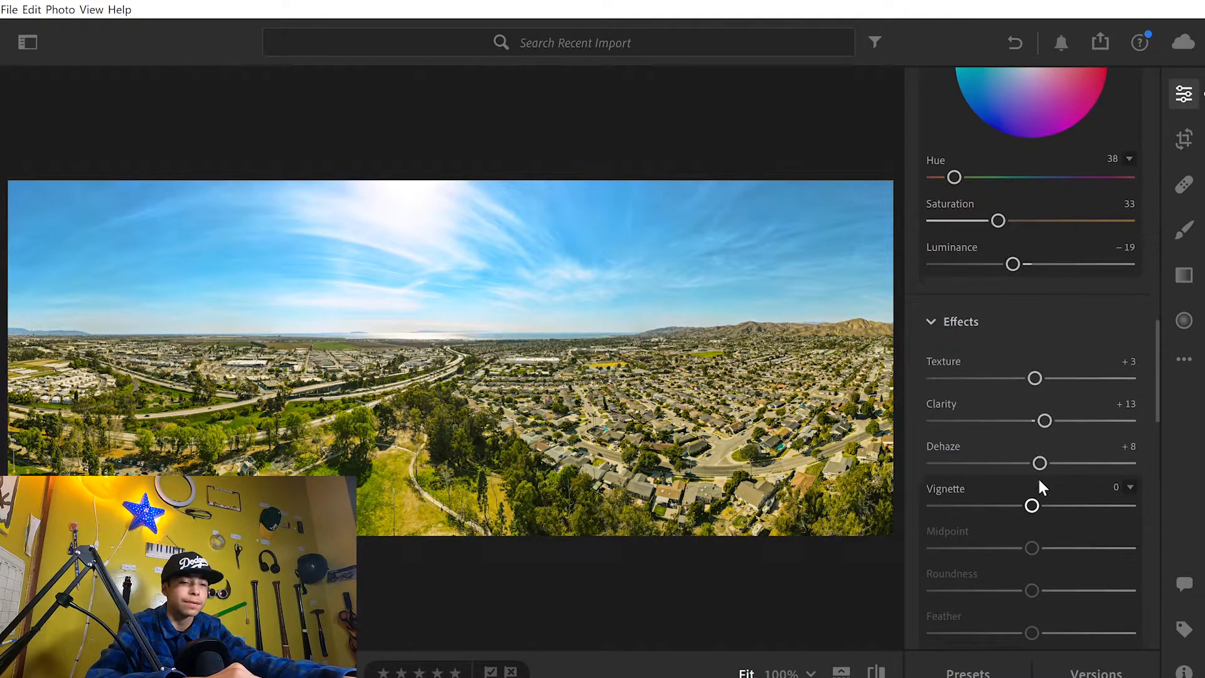
pyautogui.moveTo(1032, 505); pyautogui.dragTo(950, 502)
pyautogui.click(1073, 504)
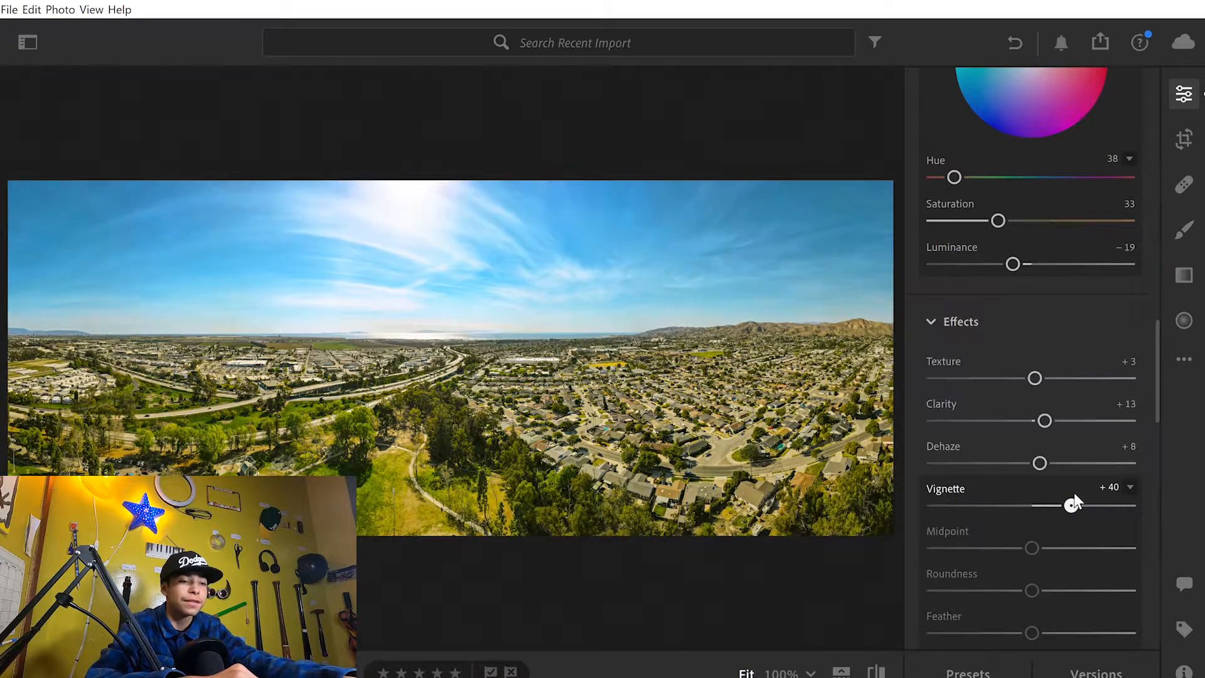
pyautogui.moveTo(1074, 494)
pyautogui.mouseDown()
pyautogui.moveTo(1144, 470)
pyautogui.moveTo(1059, 482)
pyautogui.mouseUp()
pyautogui.doubleClick(1057, 486)
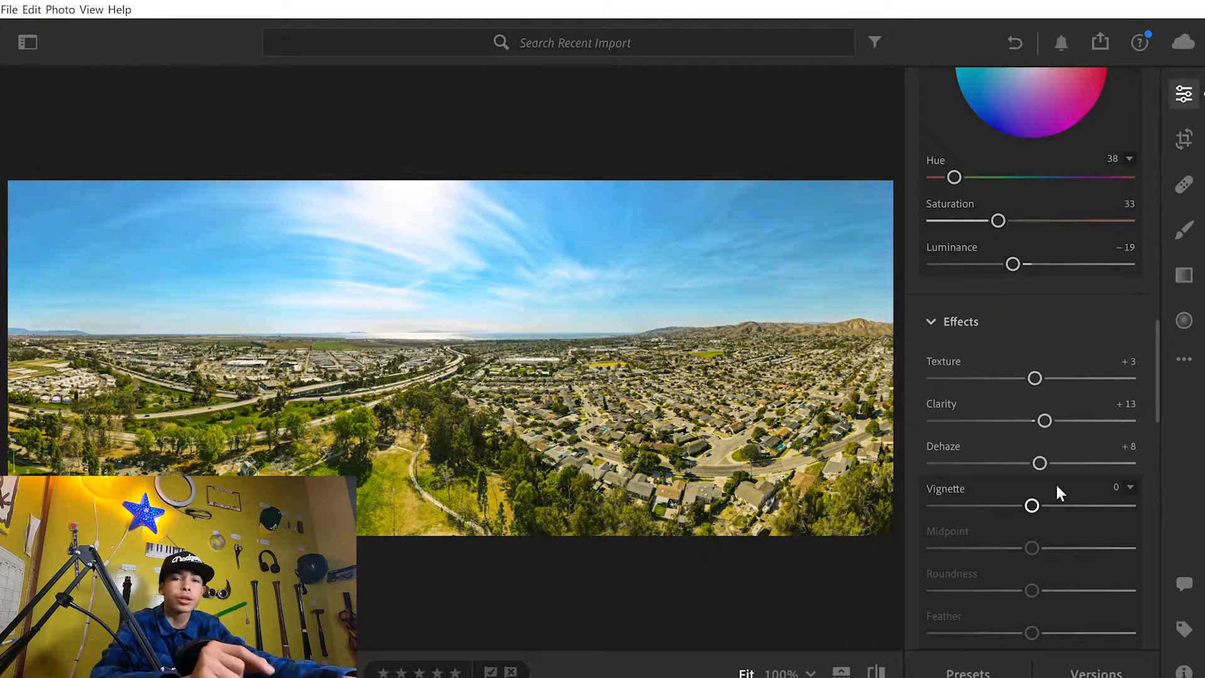
# Look through the vignette, grain and sharpening settings without changing them, and return to the light settings
pyautogui.scroll(-5, 1068, 482)
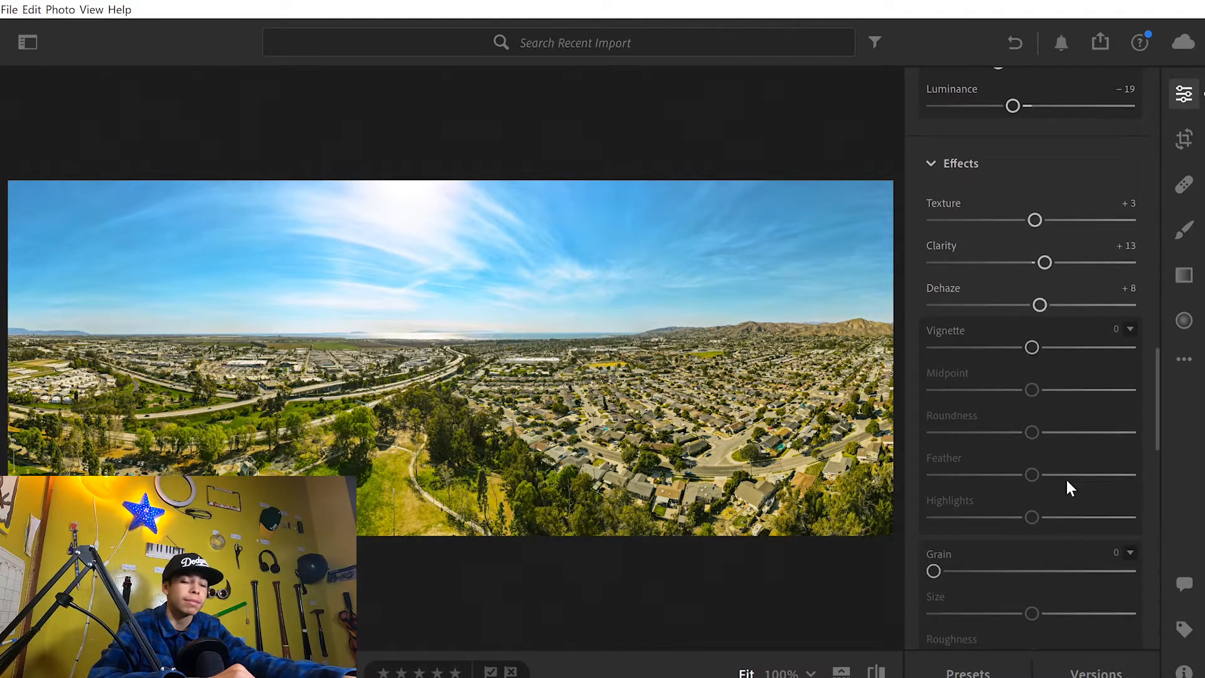
pyautogui.scroll(-2, 1070, 488)
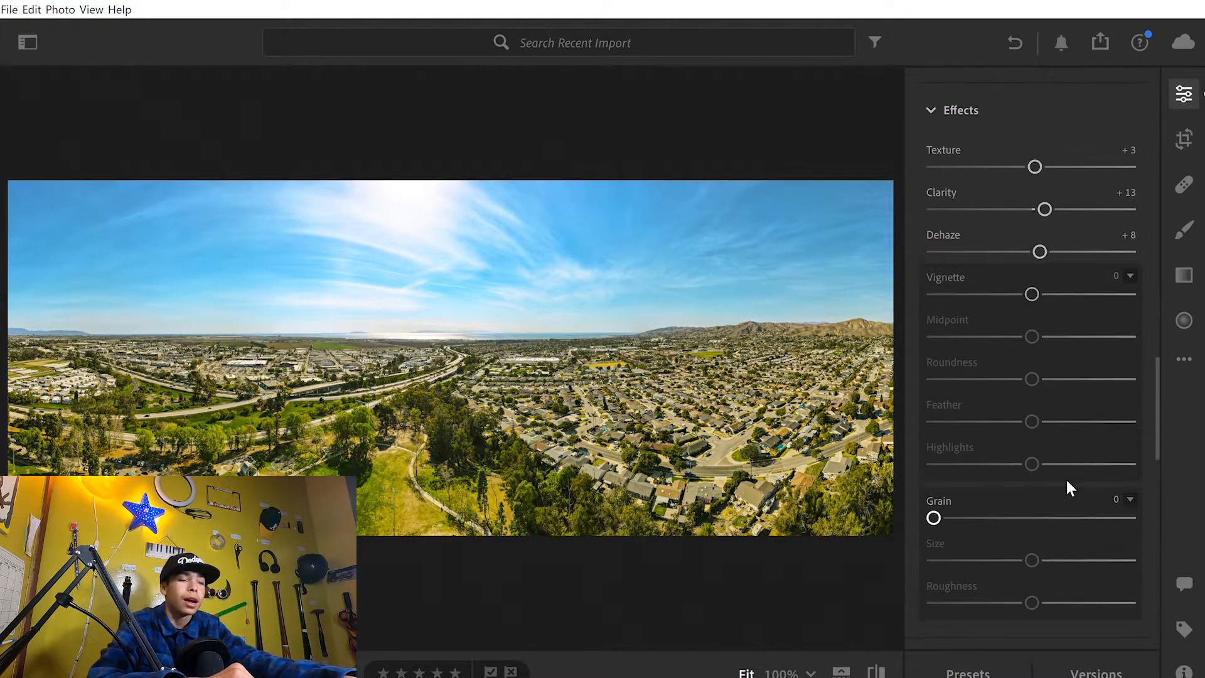
pyautogui.scroll(3, 1065, 477)
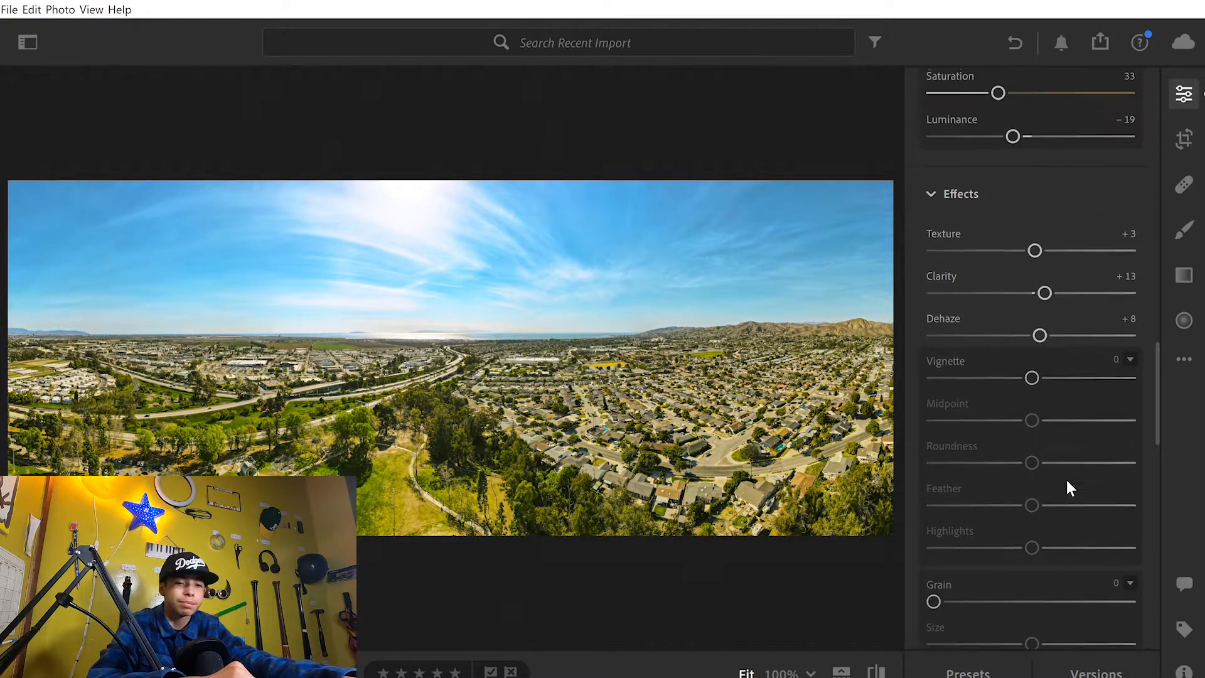
pyautogui.scroll(-6, 1067, 480)
pyautogui.scroll(-5, 1067, 479)
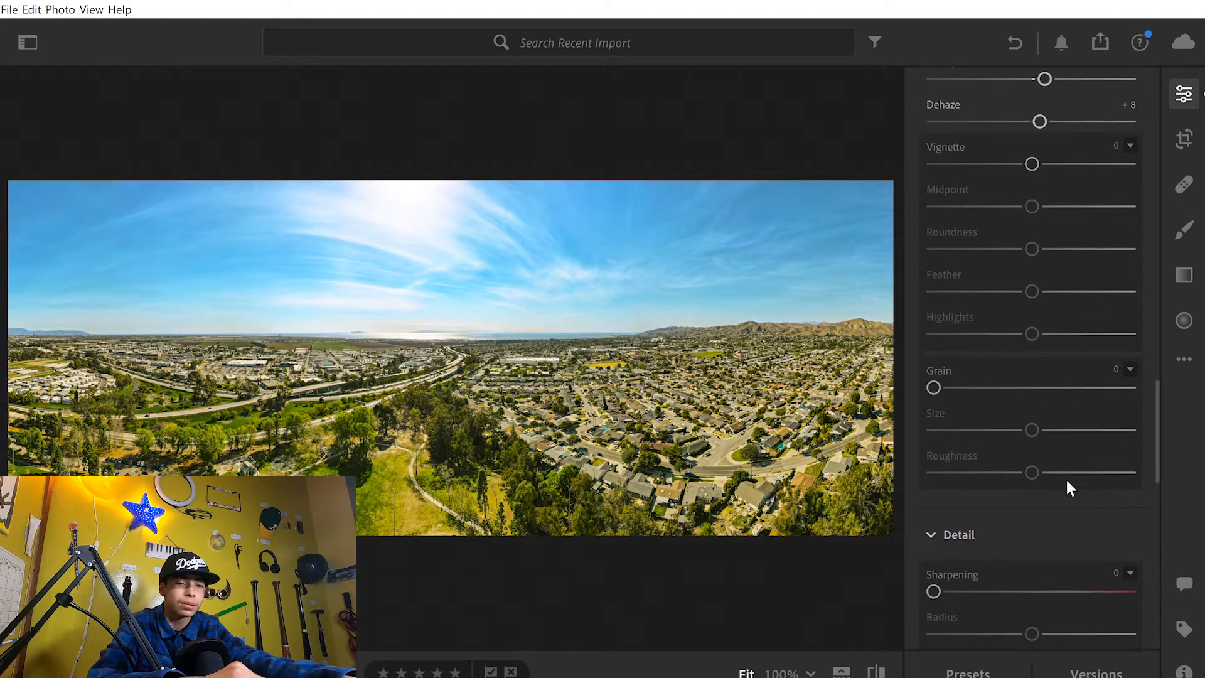
pyautogui.scroll(3, 1064, 477)
pyautogui.scroll(-10, 1029, 376)
pyautogui.scroll(3, 1030, 376)
pyautogui.scroll(8, 1031, 374)
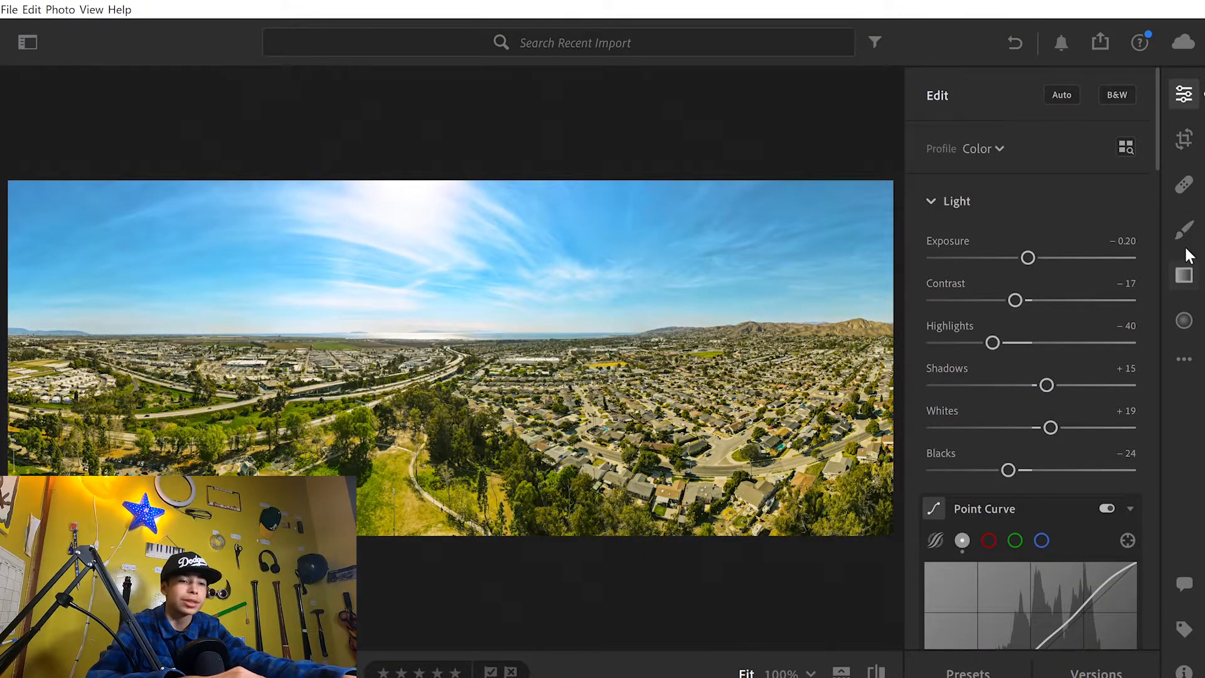
# Place a short linear gradient at the ocean horizon to cover the sky and set its Temp to -8
pyautogui.click(1185, 275)
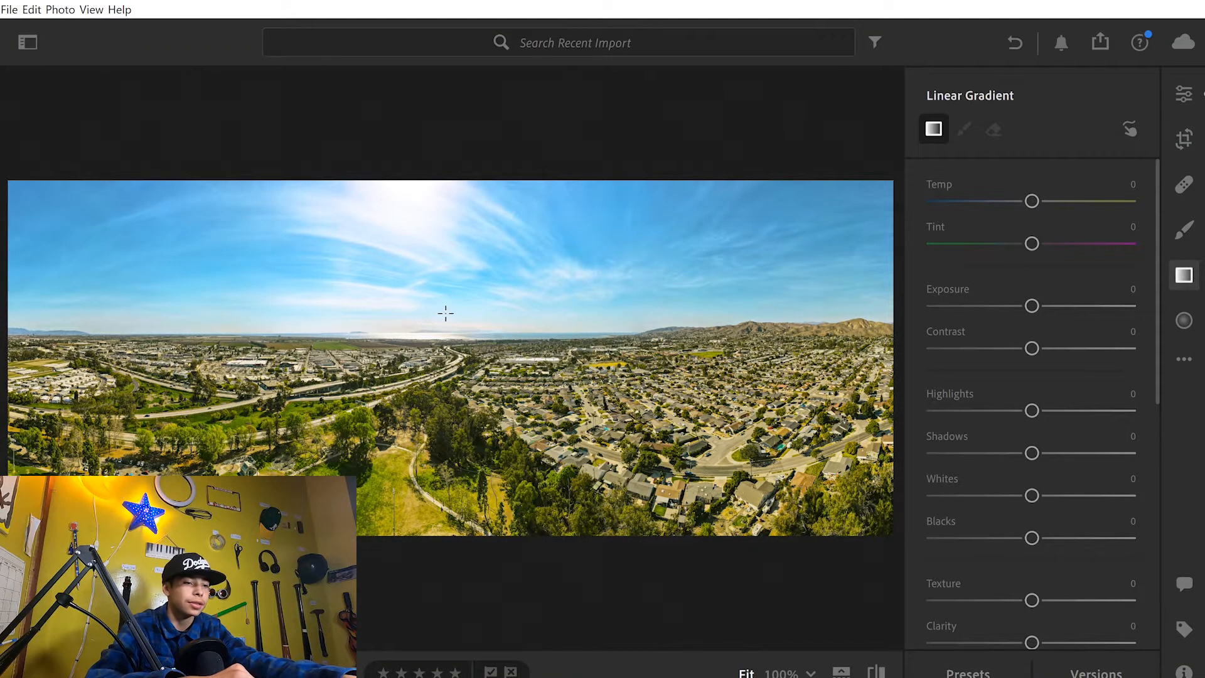
pyautogui.moveTo(443, 328); pyautogui.dragTo(433, 341)
pyautogui.moveTo(1032, 242); pyautogui.dragTo(1007, 223)
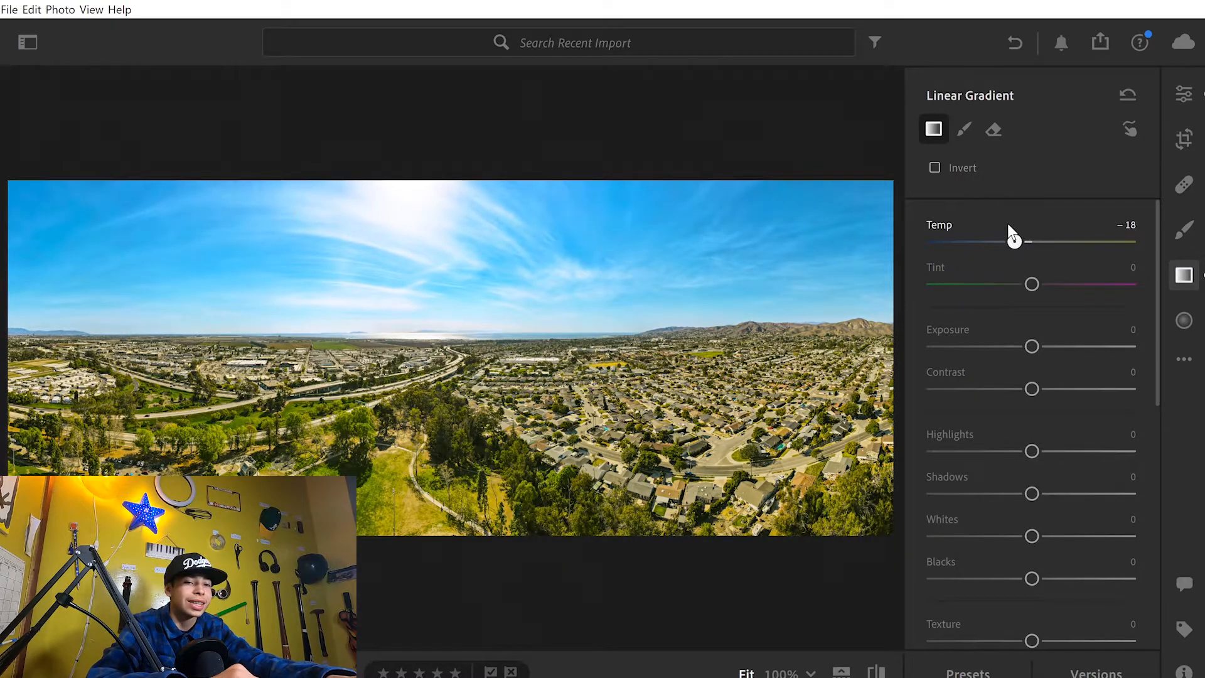
pyautogui.click(1141, 217)
pyautogui.write('-8')
pyautogui.press('Return')
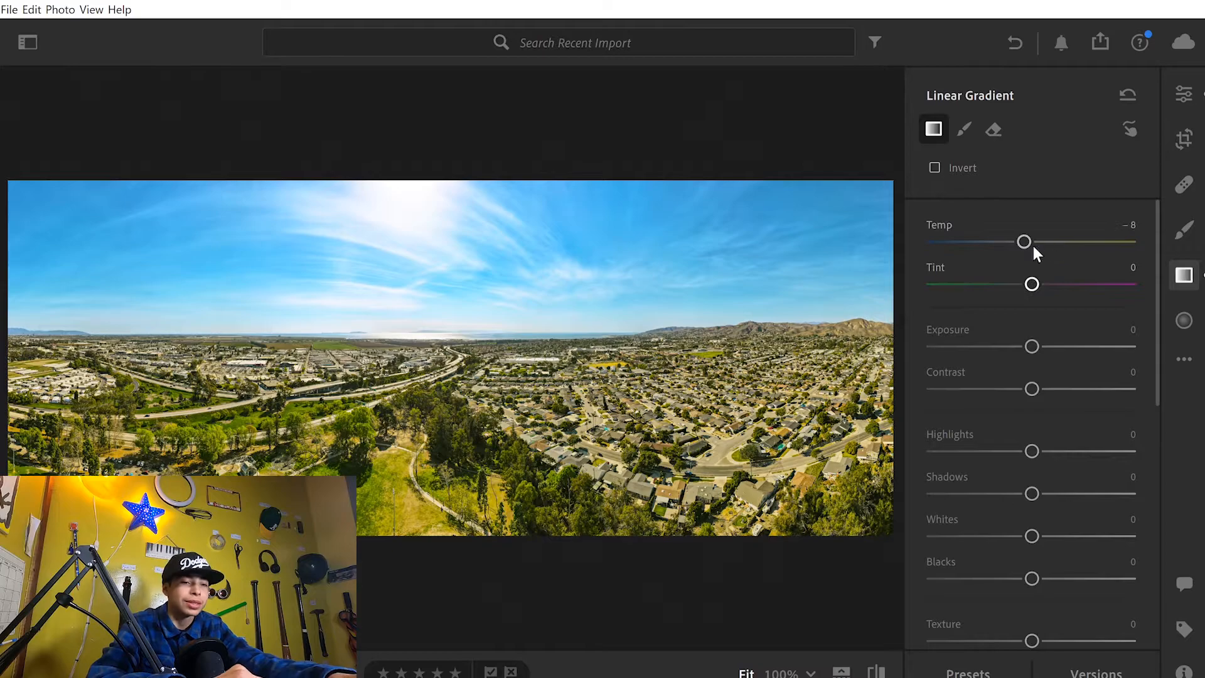
# Set the sky gradient's Tint to -8 and its Exposure to -0.05
pyautogui.moveTo(1032, 284); pyautogui.dragTo(1042, 284)
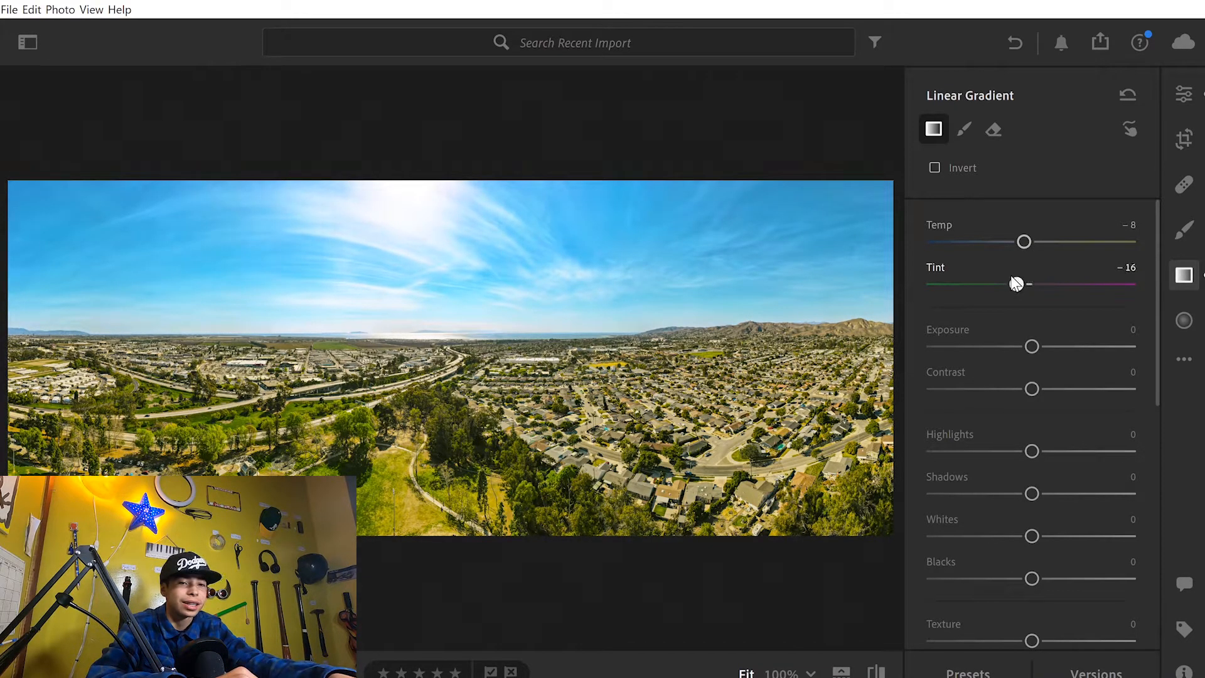
pyautogui.moveTo(1016, 284); pyautogui.dragTo(1021, 284)
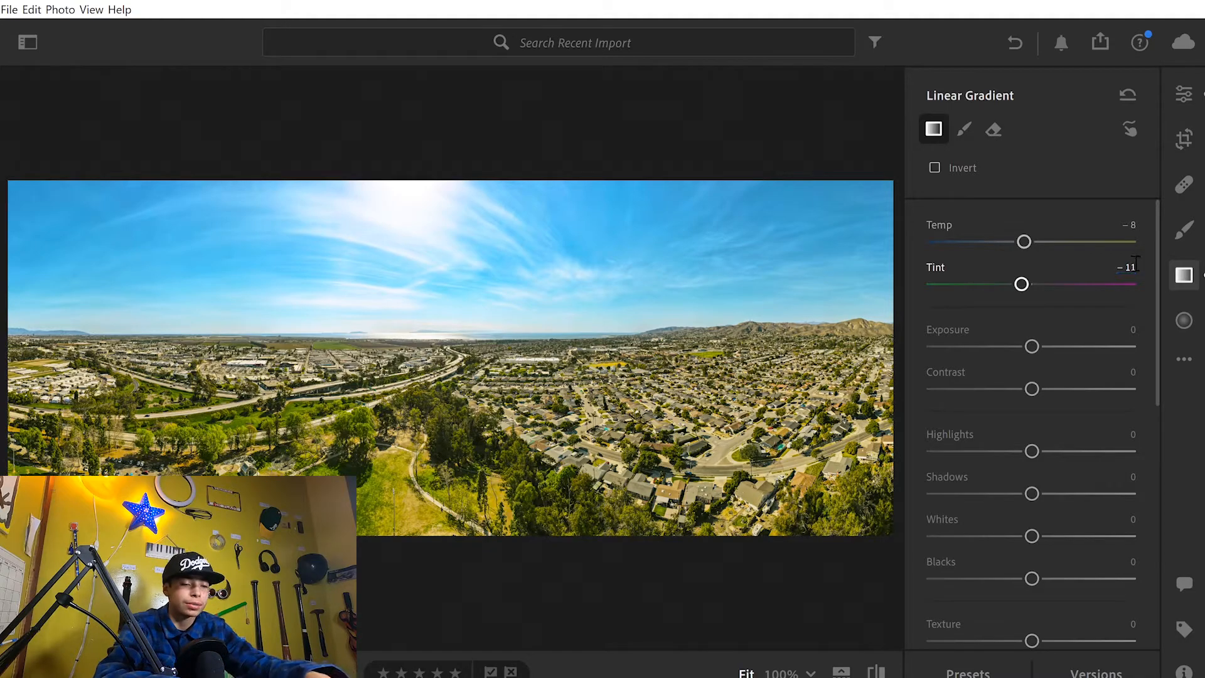
pyautogui.moveTo(1021, 283); pyautogui.dragTo(1023, 284)
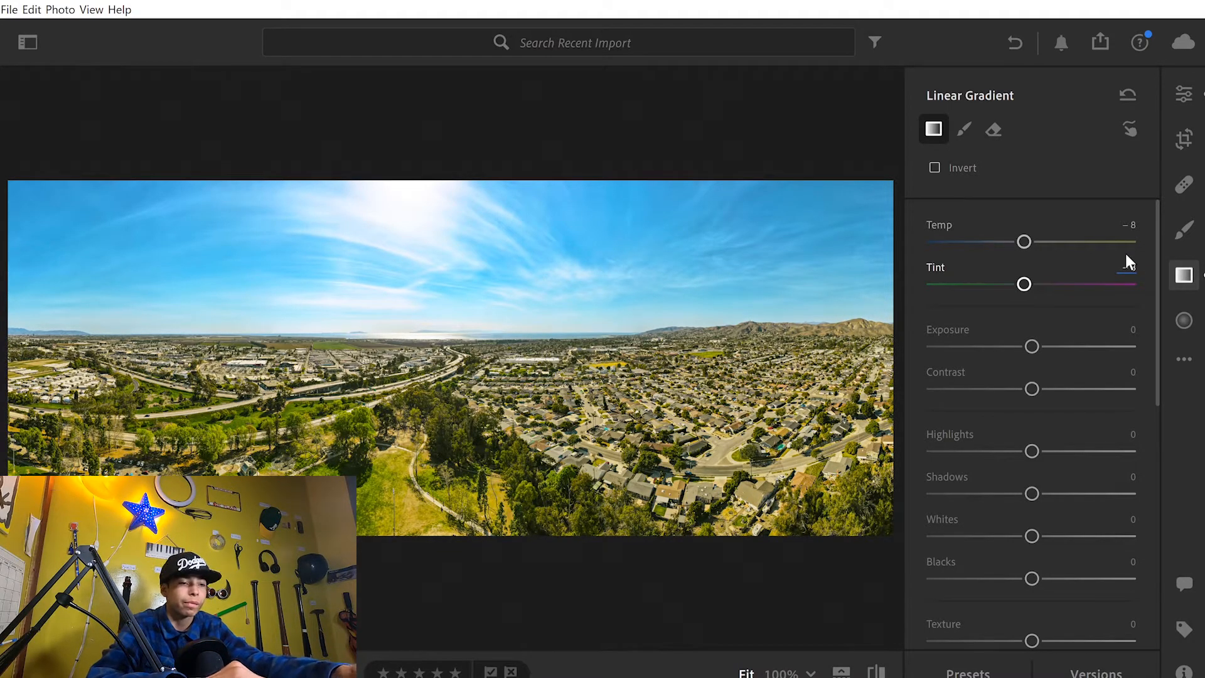
pyautogui.scroll(-1, 1060, 405)
pyautogui.scroll(1, 1060, 405)
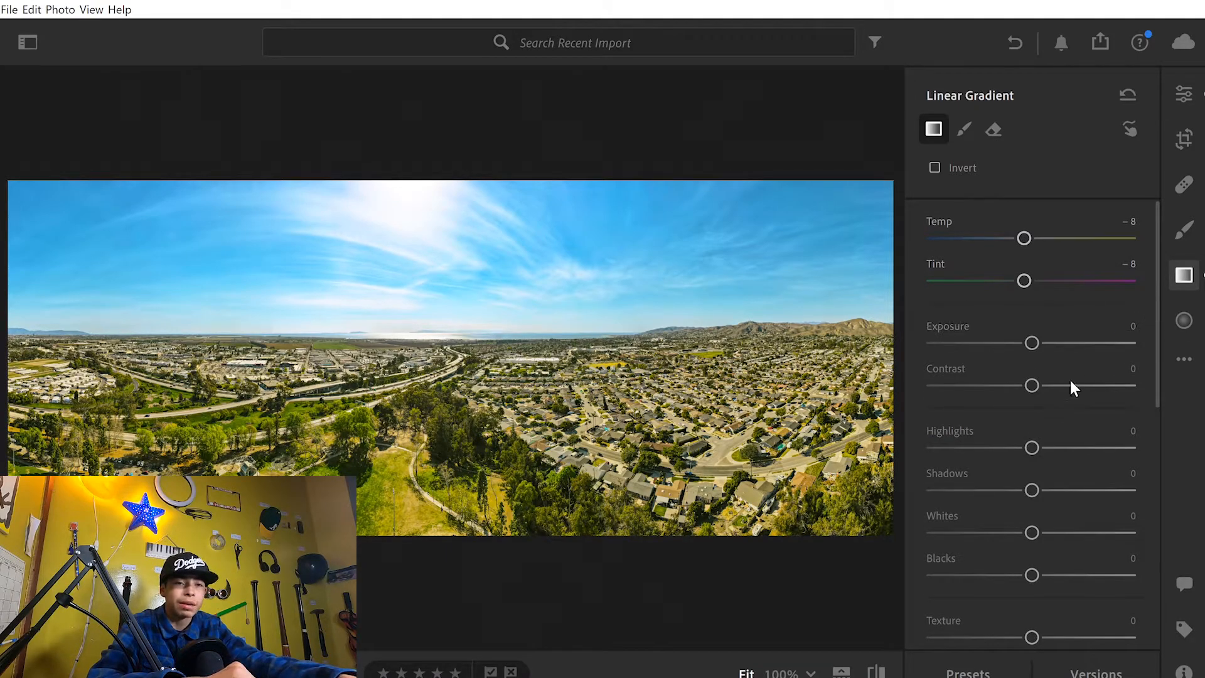
pyautogui.scroll(-1, 1047, 434)
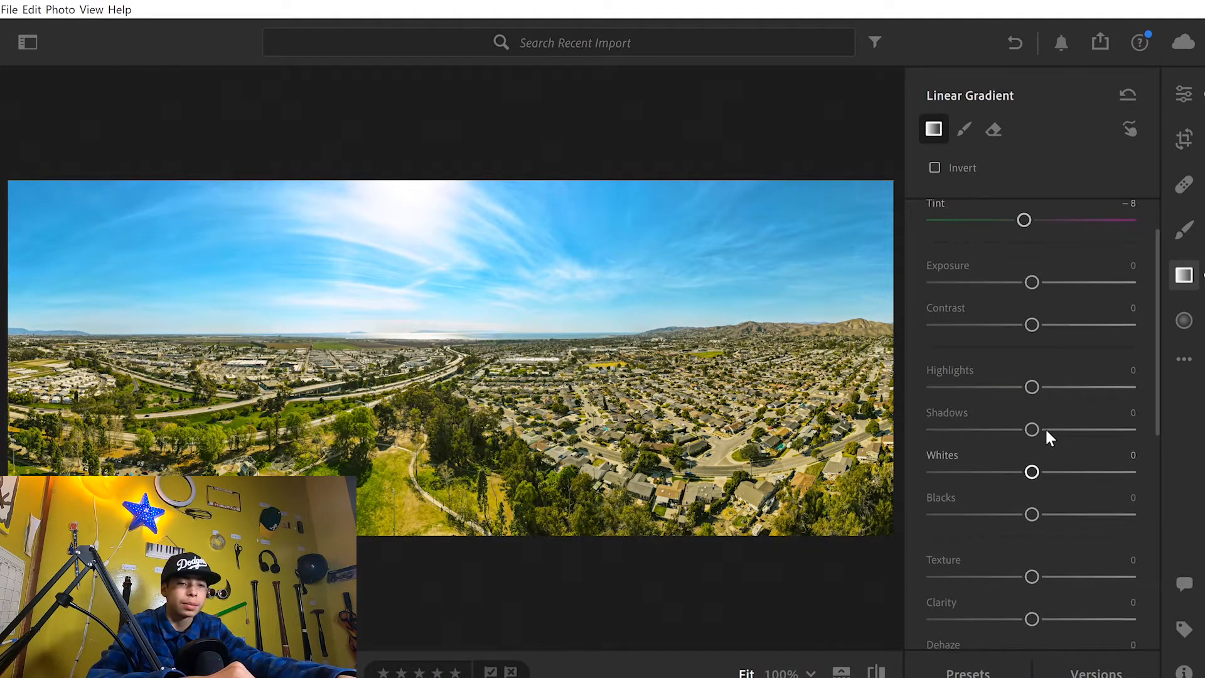
pyautogui.moveTo(1032, 295); pyautogui.dragTo(1031, 280)
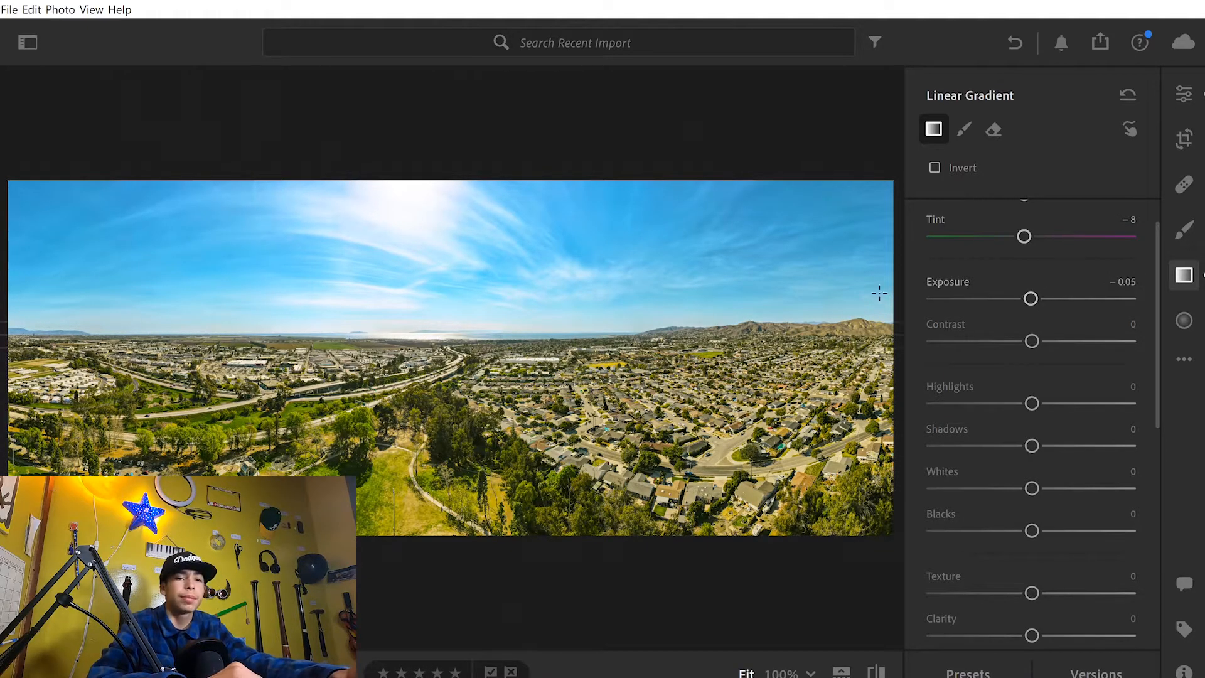
# Leave the gradient tools and display the original, unedited panorama for a before-and-after comparison
pyautogui.click(1183, 319)
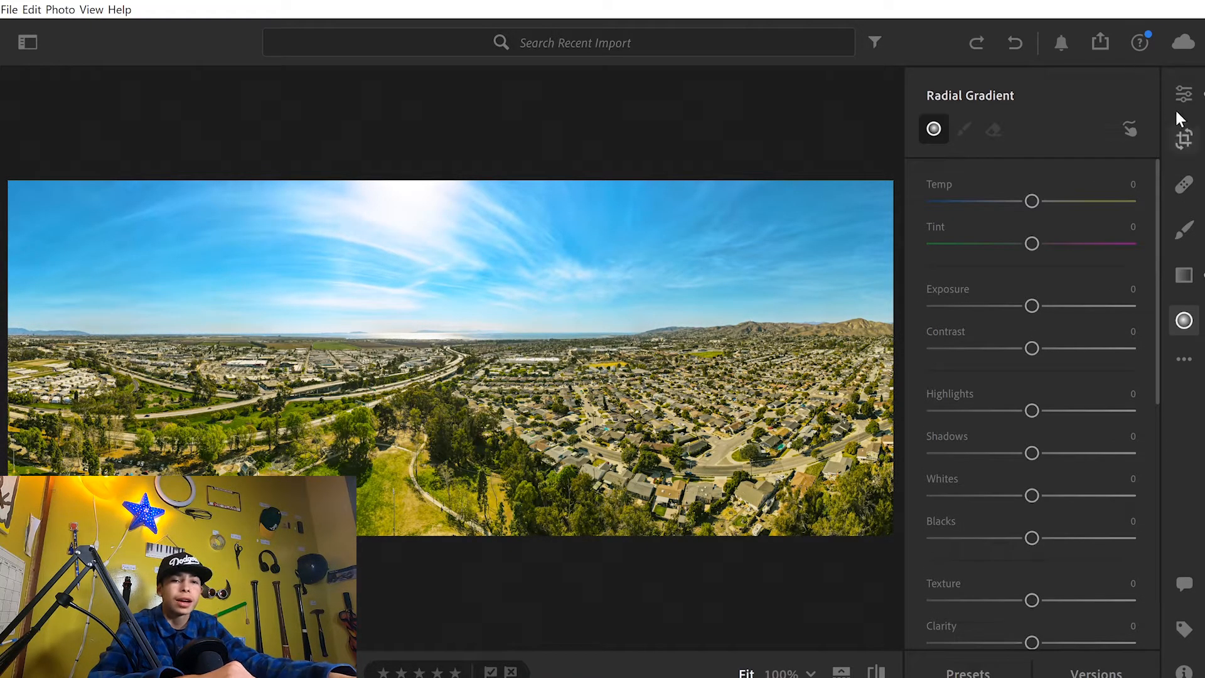
pyautogui.click(1183, 93)
pyautogui.press('e')
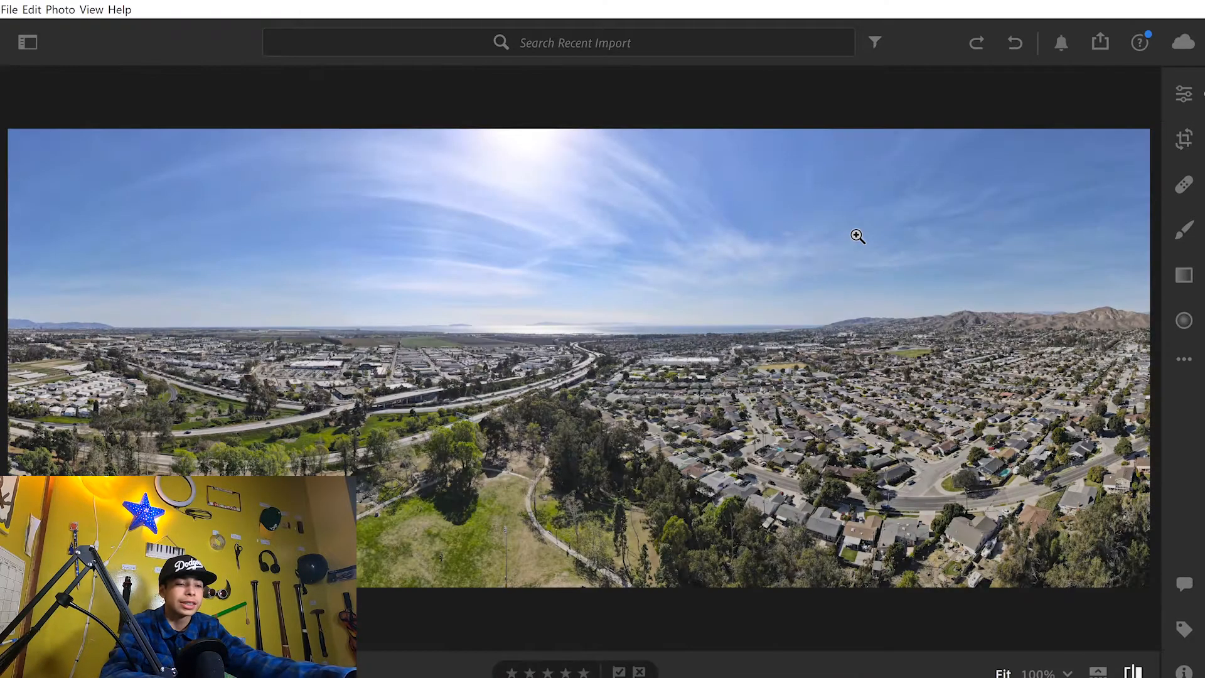
pyautogui.press('\\')
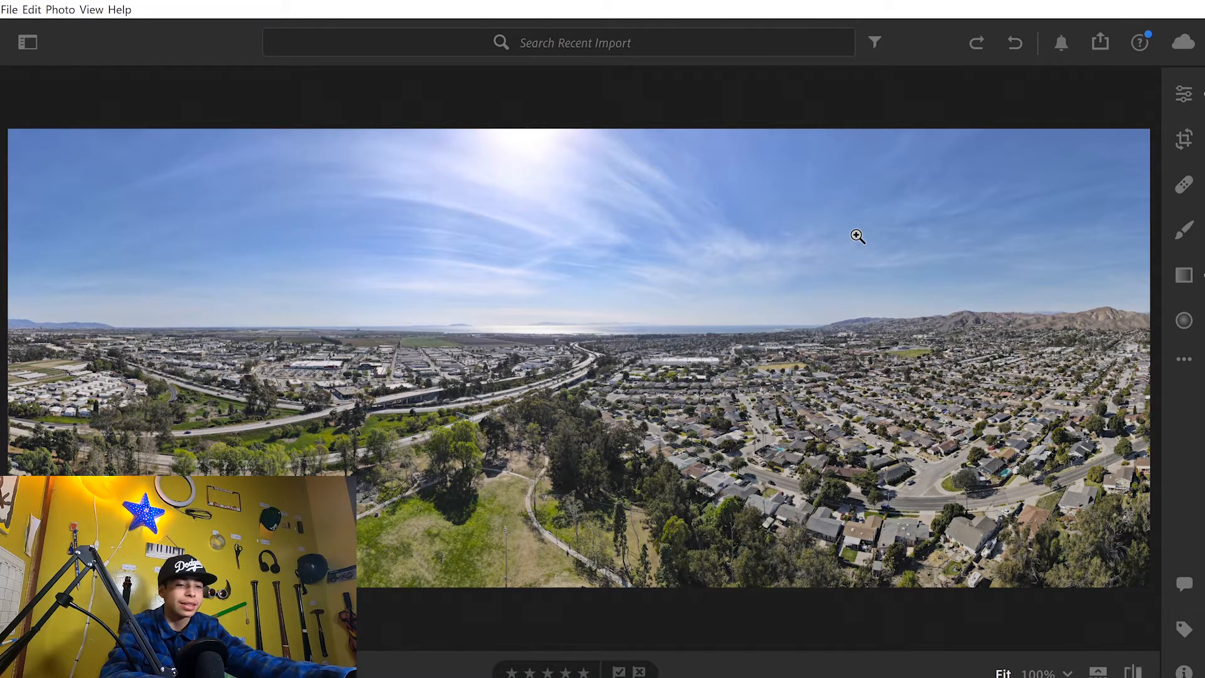